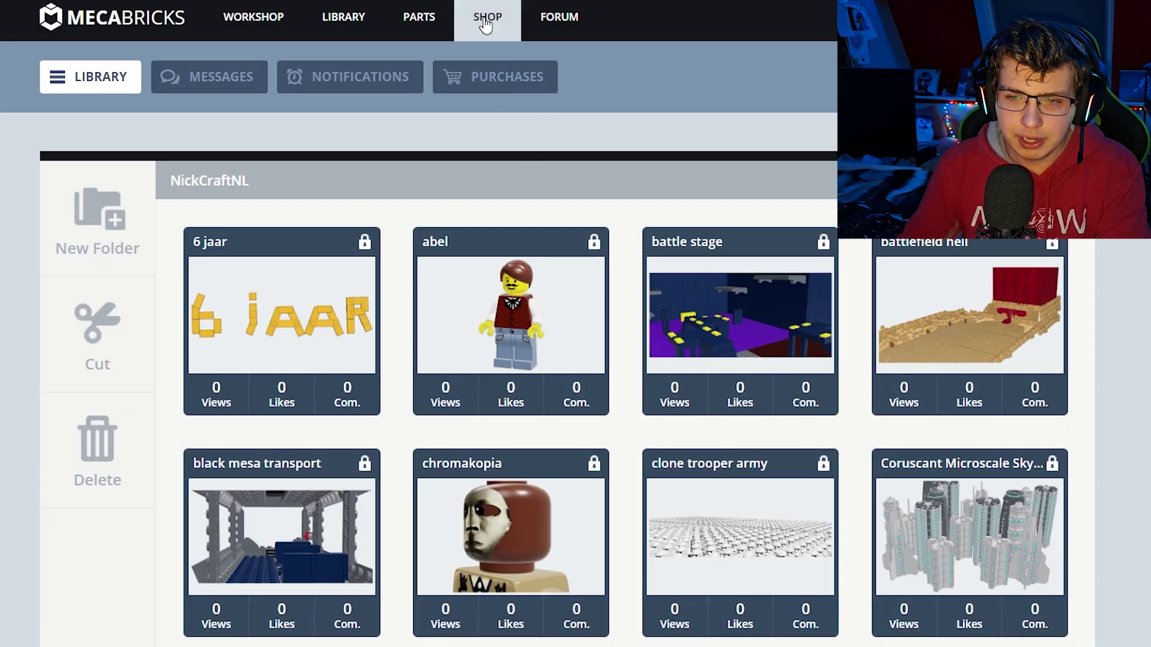
- Open the Mecabricks shop and look at the Blender Lite product page
left_click(488, 17)
scroll(644, 160, "down", 1)
scroll(642, 157, "down", 2)
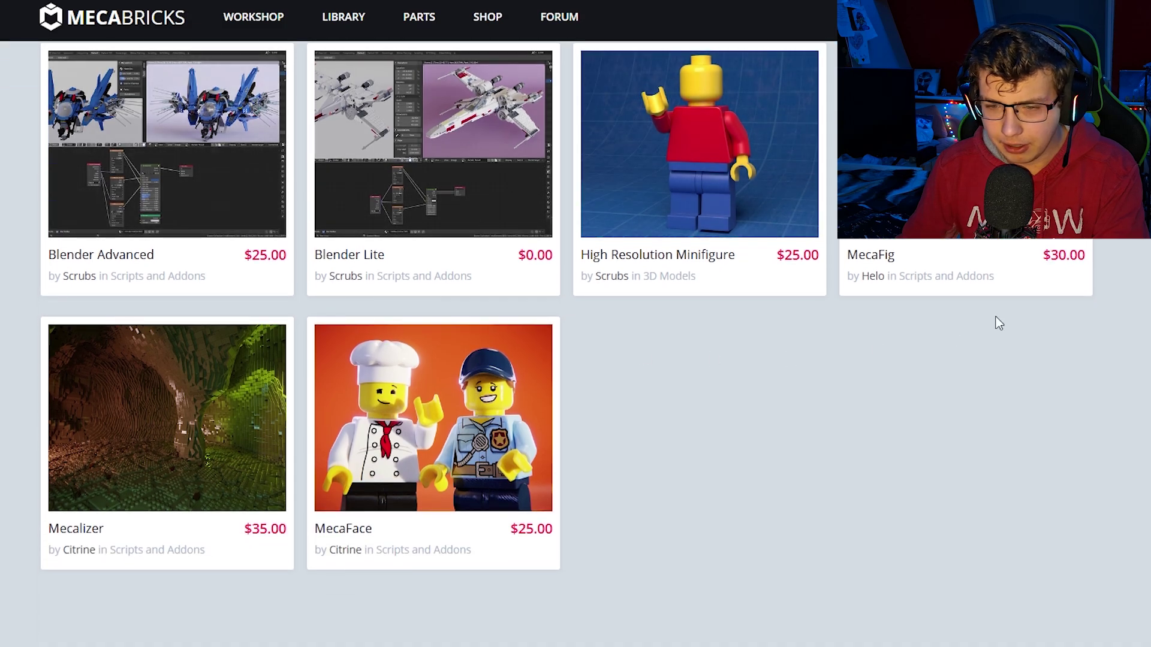
left_click(492, 189)
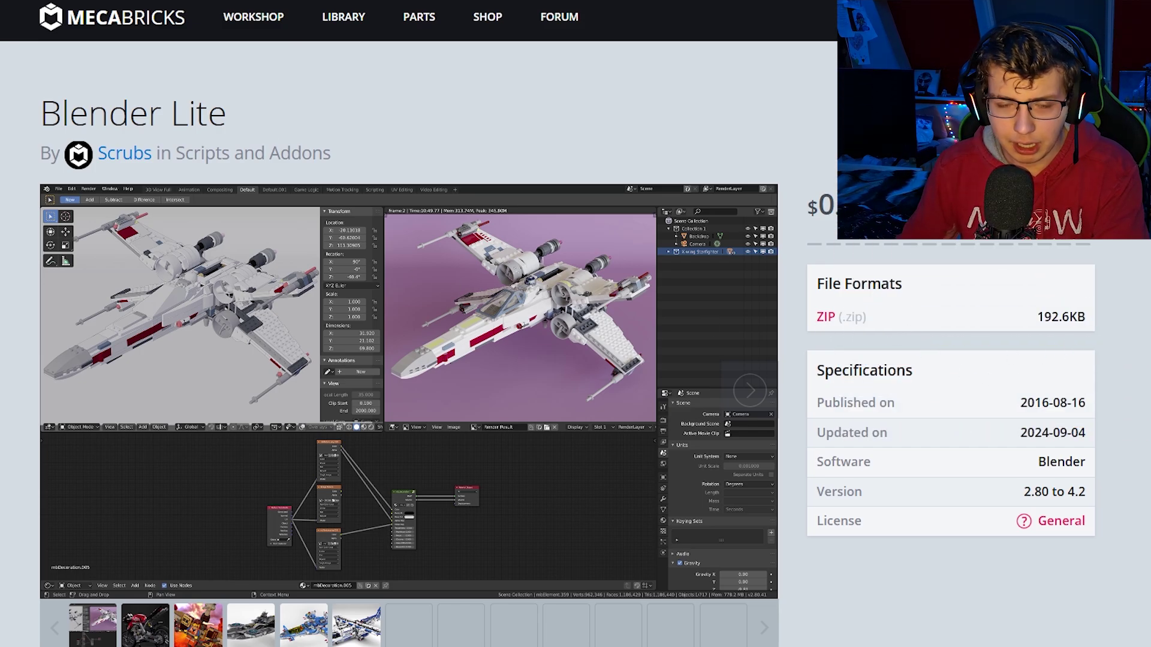
key("alt+Left")
- Browse the MecaFig and Mecalizer product galleries, then go to the Workshop
scroll(794, 418, "up", 2)
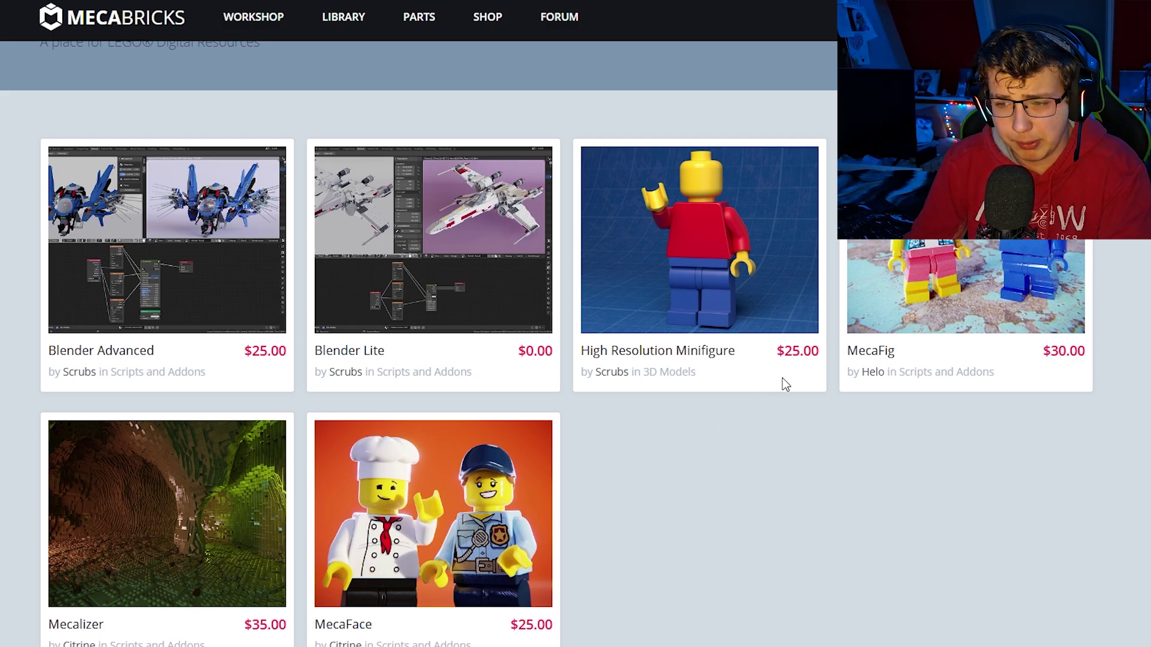
left_click(966, 288)
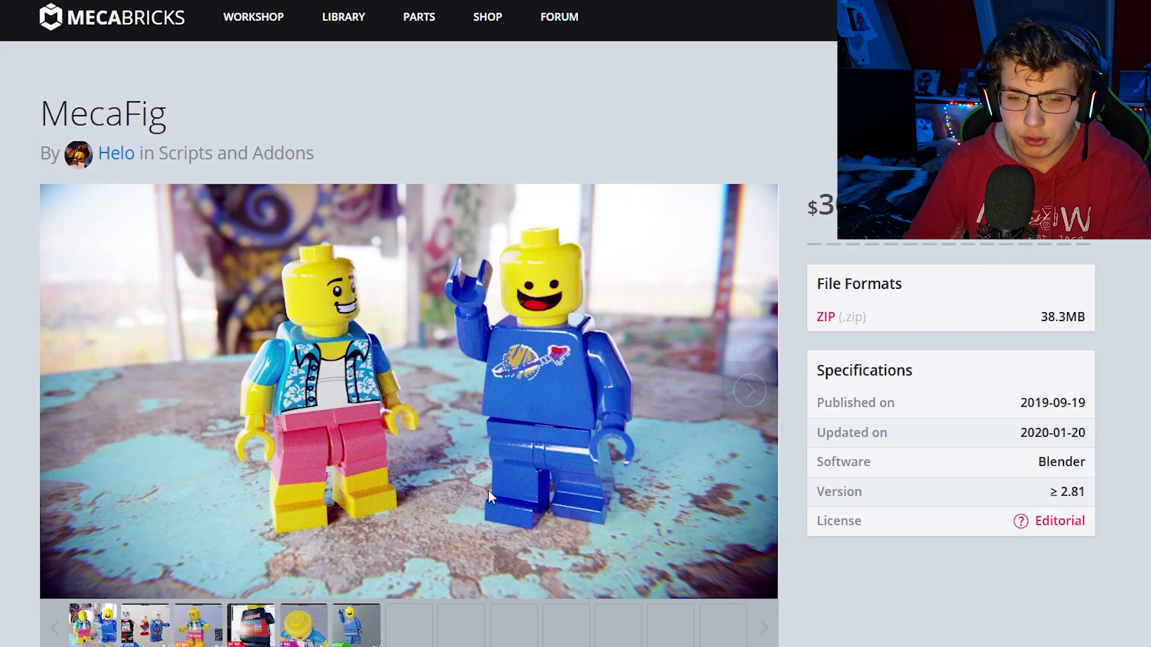
left_click(211, 627)
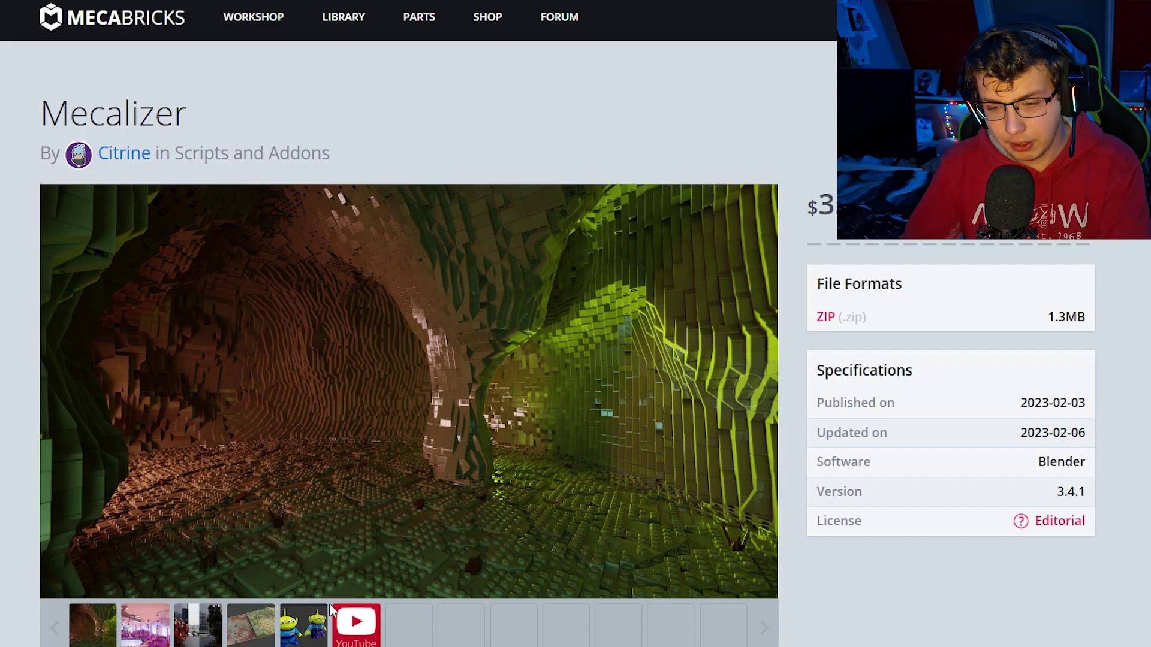
left_click(309, 628)
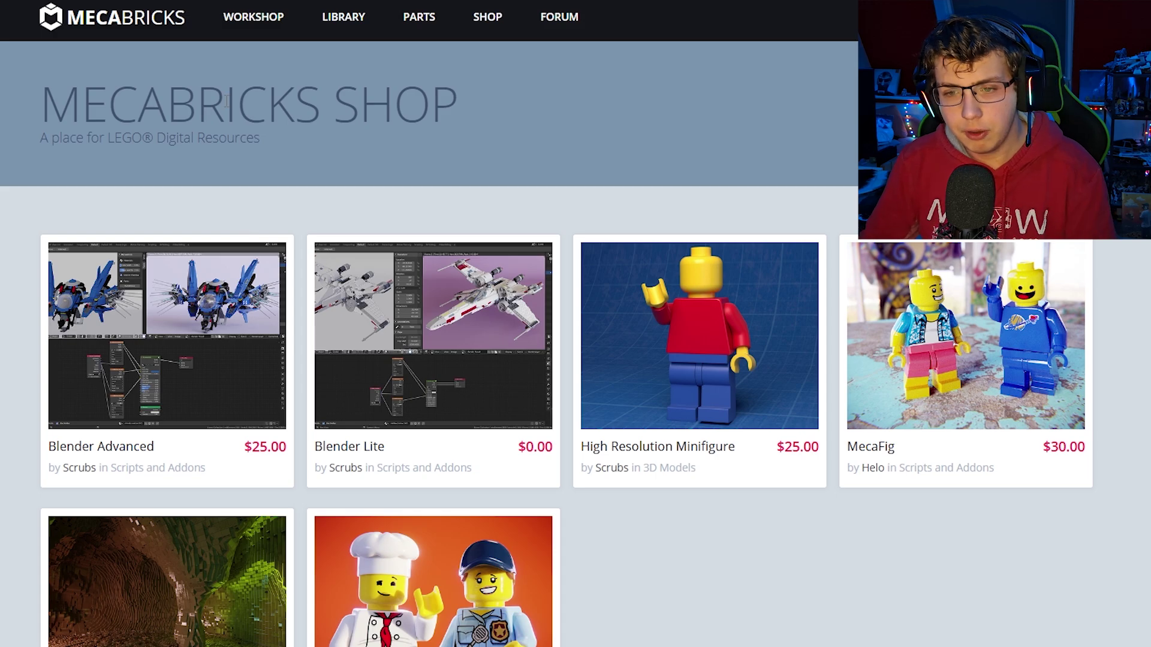
left_click(245, 25)
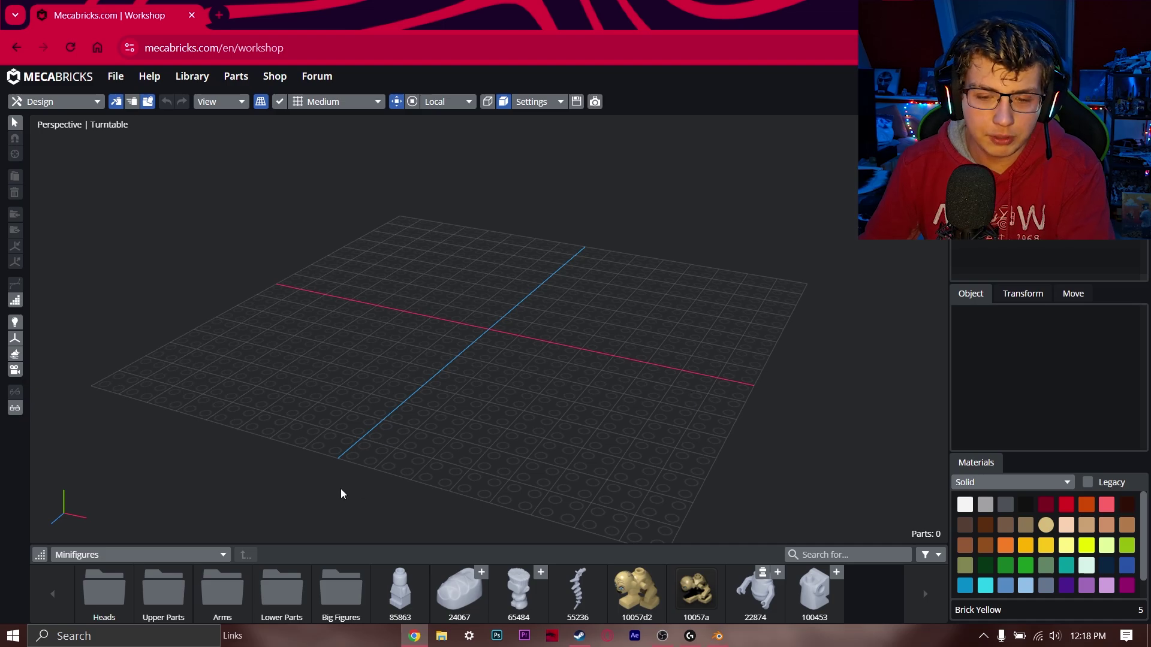
- Choose Minifigures from the Workshop's parts category dropdown
left_click(222, 555)
scroll(180, 360, "up", 5)
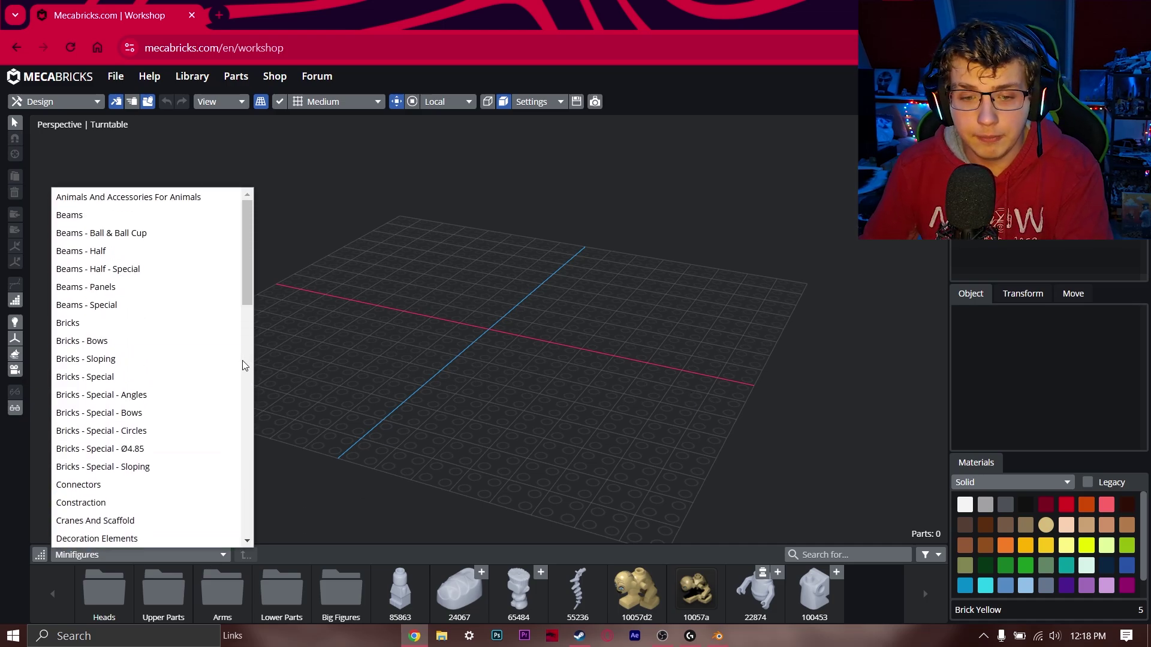
scroll(144, 252, "down", 2)
scroll(146, 300, "down", 3)
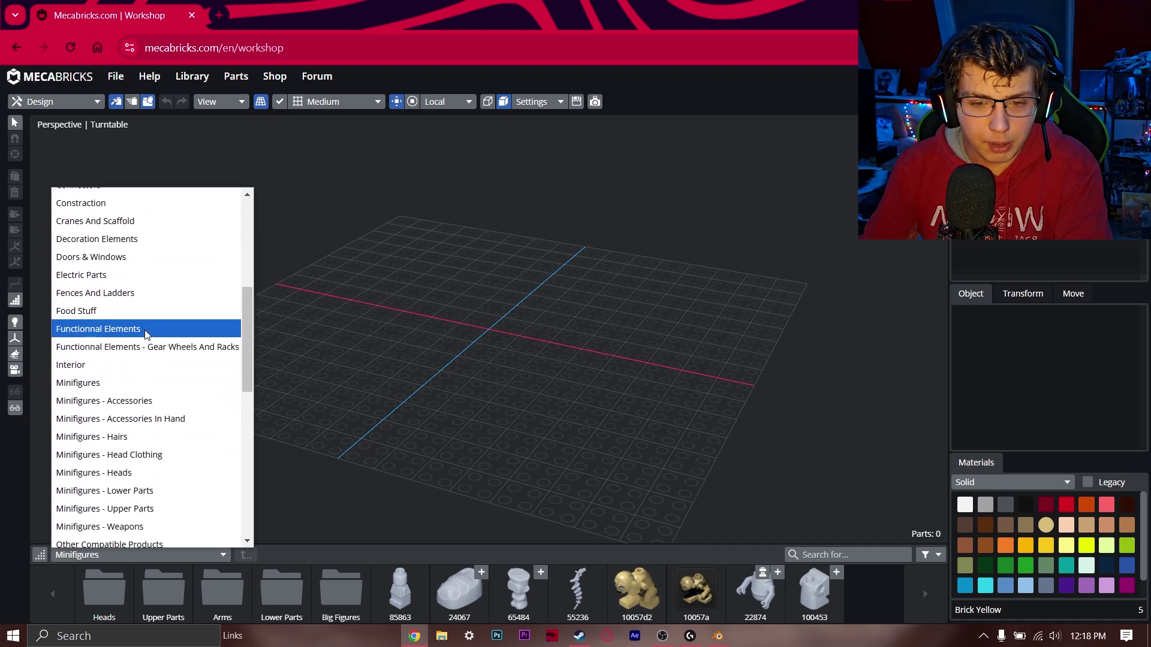
scroll(149, 360, "down", 3)
scroll(160, 442, "down", 3)
scroll(162, 456, "down", 2)
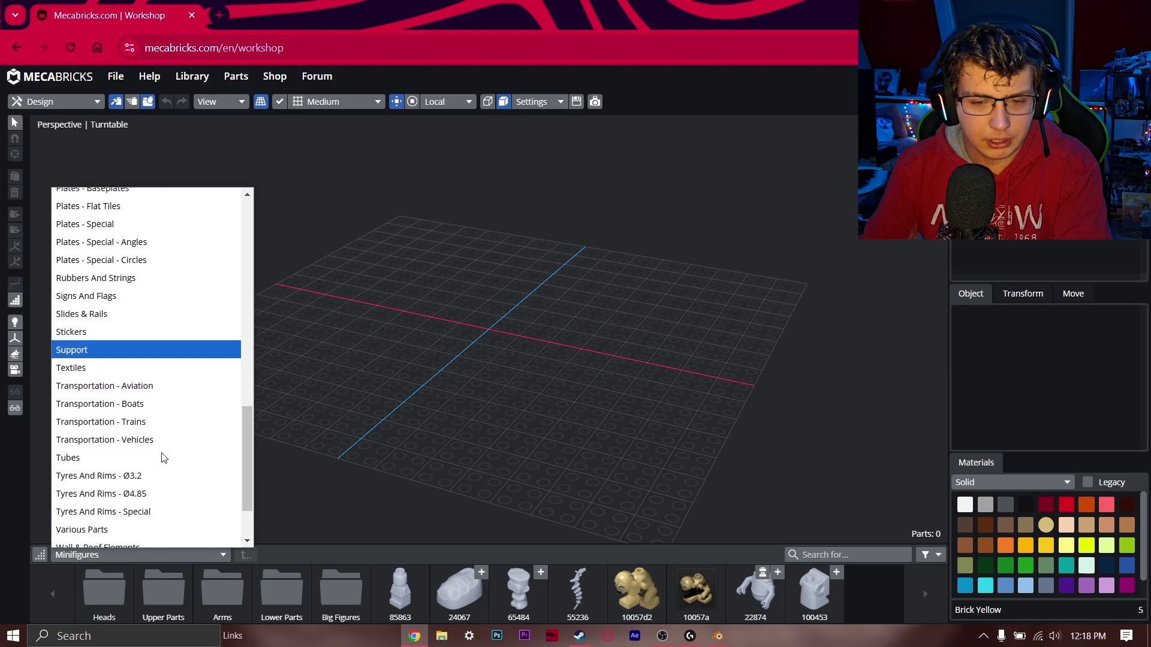
scroll(162, 456, "down", 1)
scroll(159, 479, "up", 15)
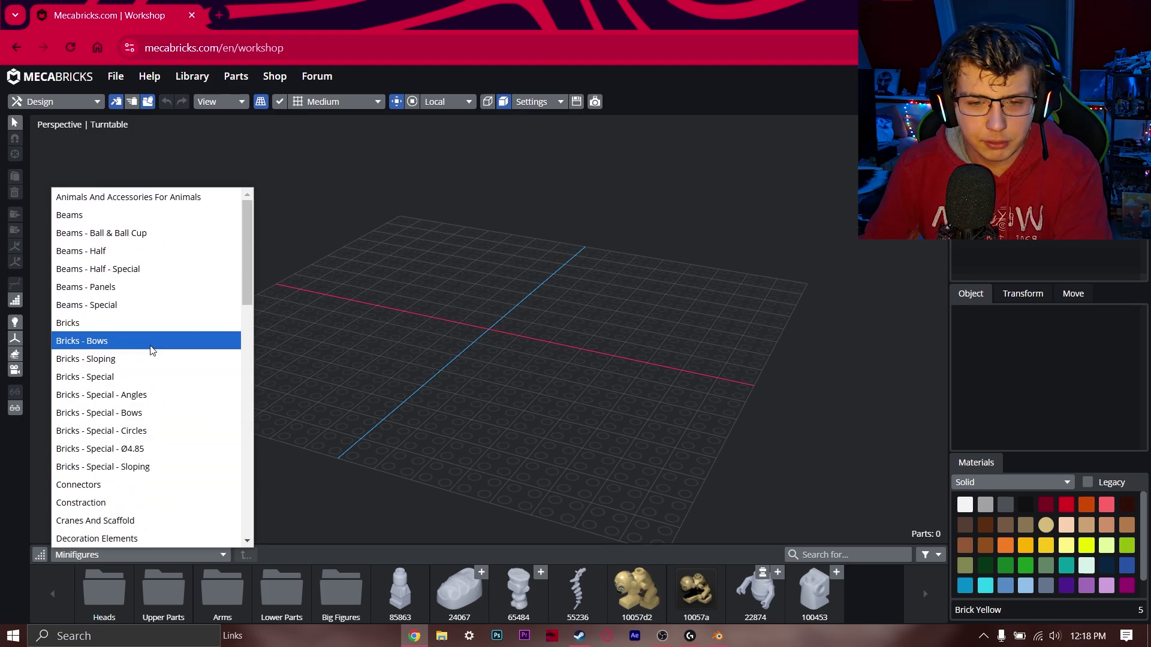
scroll(168, 372, "down", 5)
left_click(166, 396)
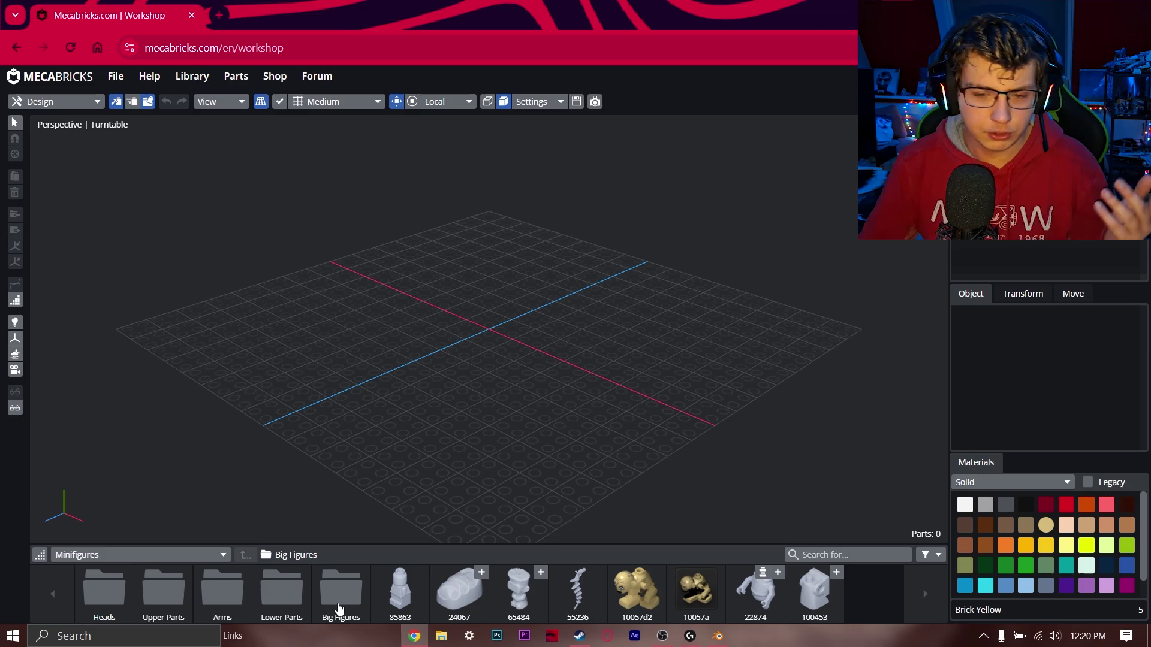
- Add a minifigure legs piece from Lower Parts and select all three leg pieces
left_click(289, 607)
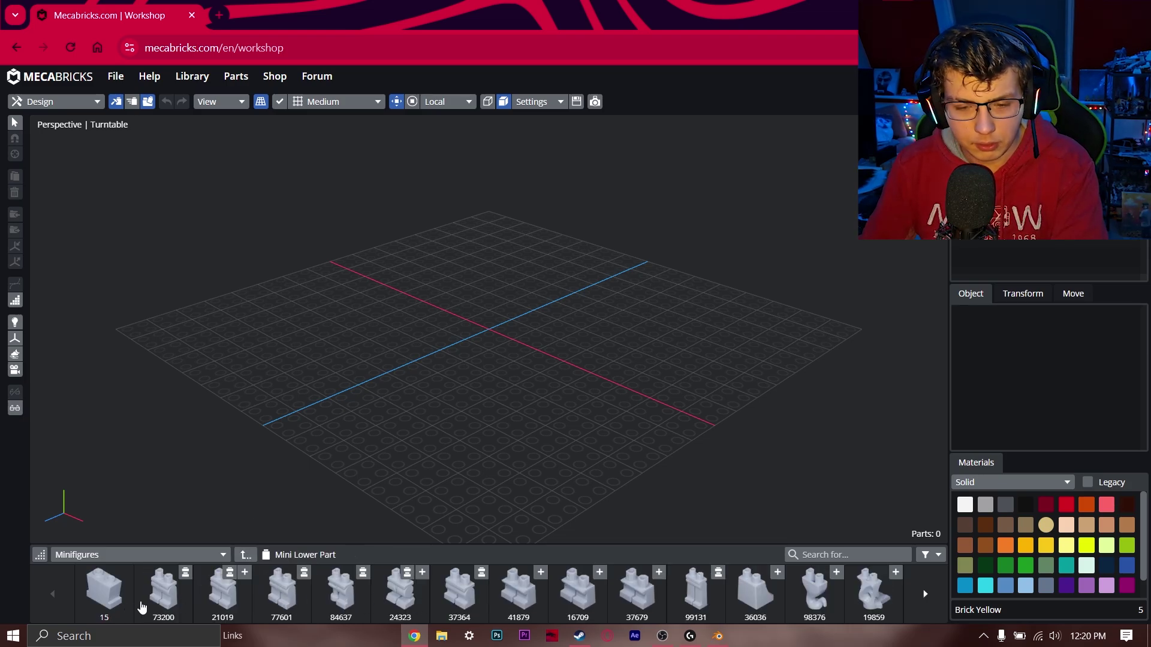
left_click(162, 593)
scroll(617, 376, "up", 5)
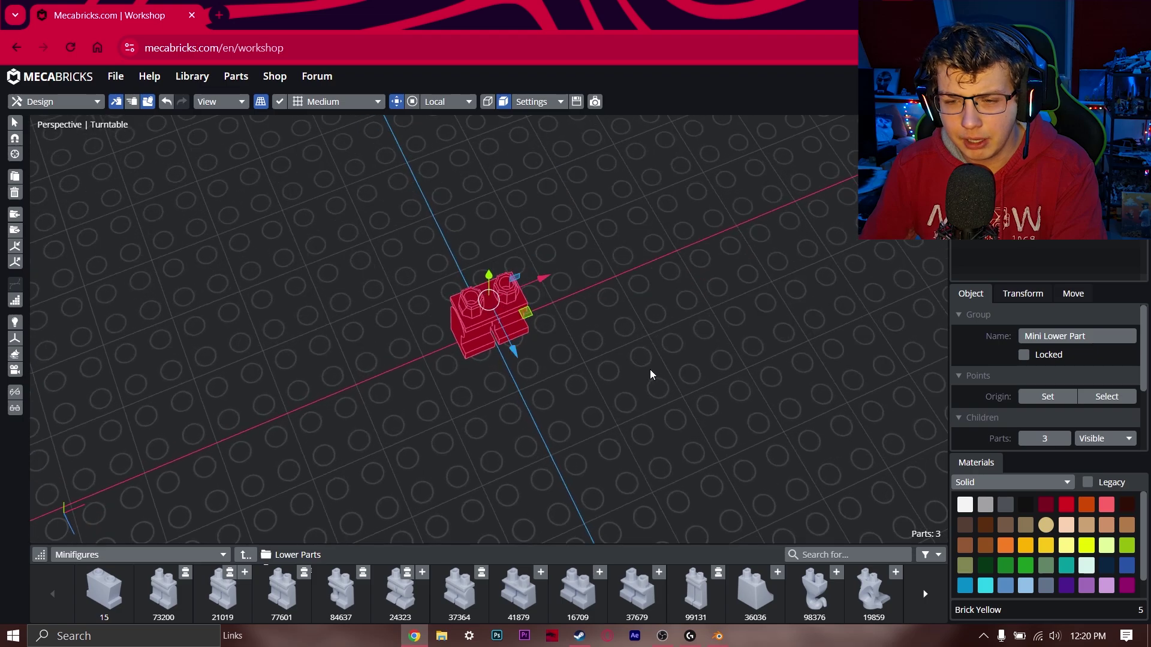
mouse_move(652, 374)
right_mouse_down()
mouse_move(681, 273)
mouse_move(671, 380)
right_mouse_up()
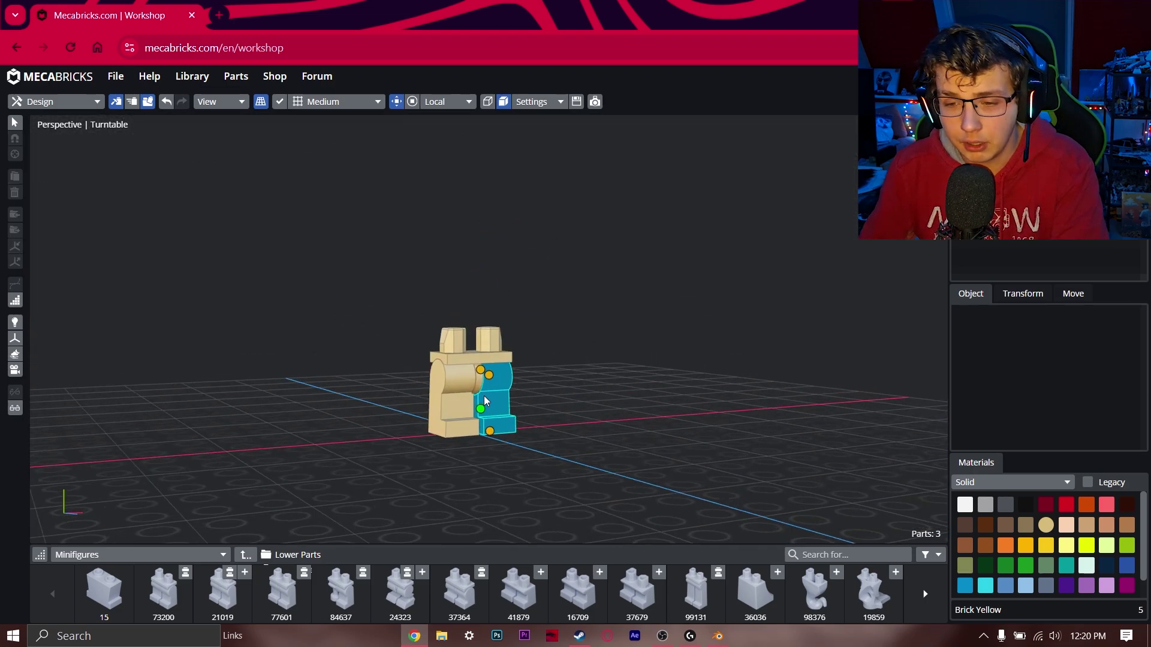
mouse_move(486, 401)
right_mouse_down()
mouse_move(627, 493)
mouse_move(634, 380)
right_mouse_up()
left_click(15, 122)
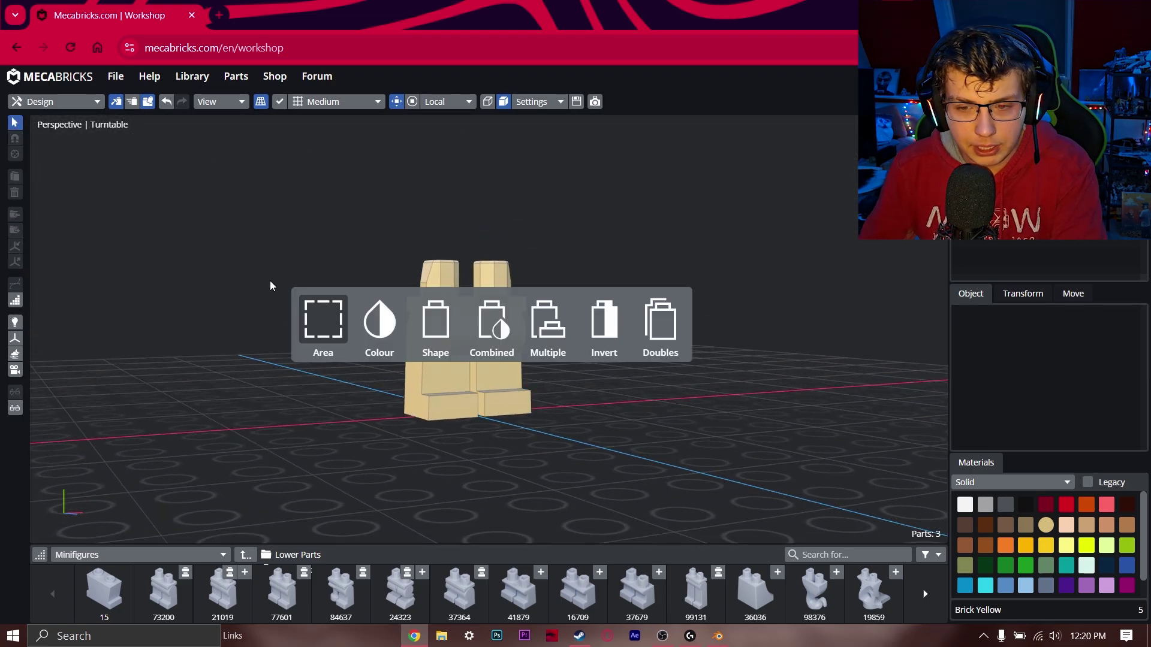
left_click_drag(270, 285, 671, 511)
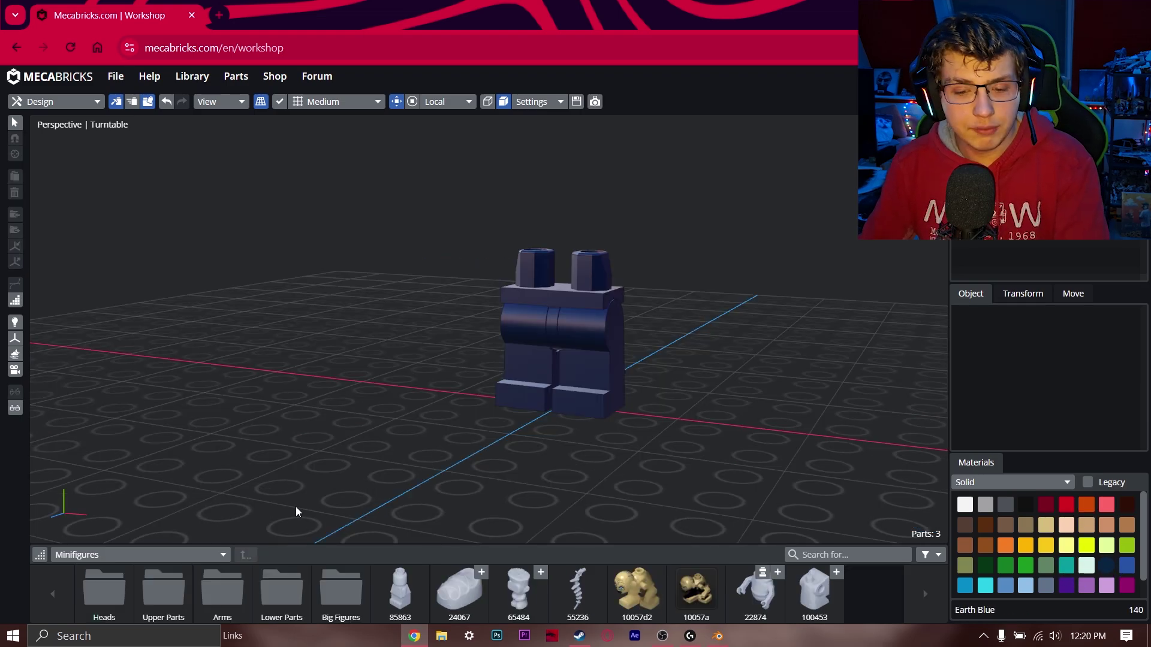
- Try a torso with arms from Upper Parts, then undo it
left_click(153, 601)
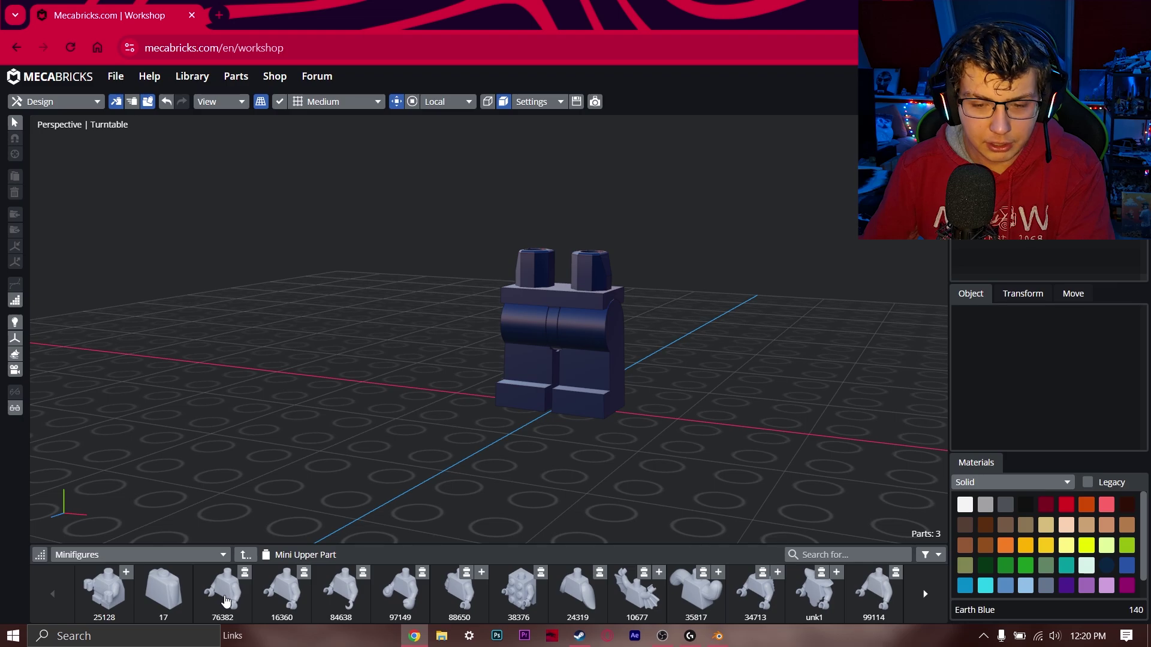
left_click(225, 601)
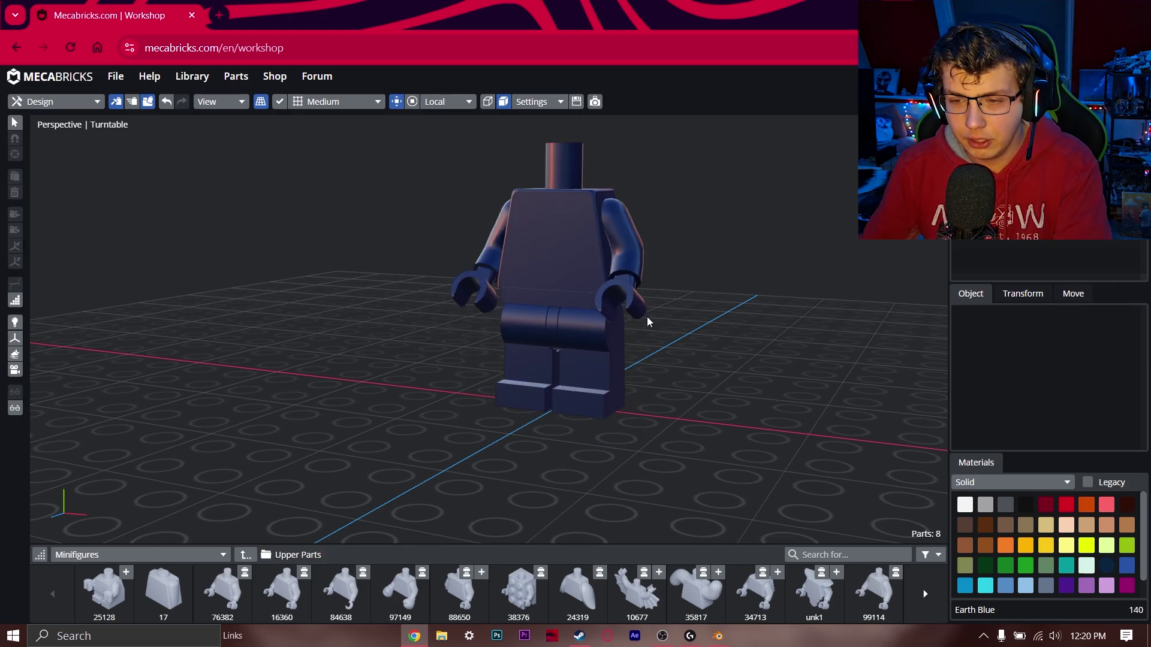
mouse_move(648, 322)
right_mouse_down()
mouse_move(797, 304)
mouse_move(624, 336)
right_mouse_up()
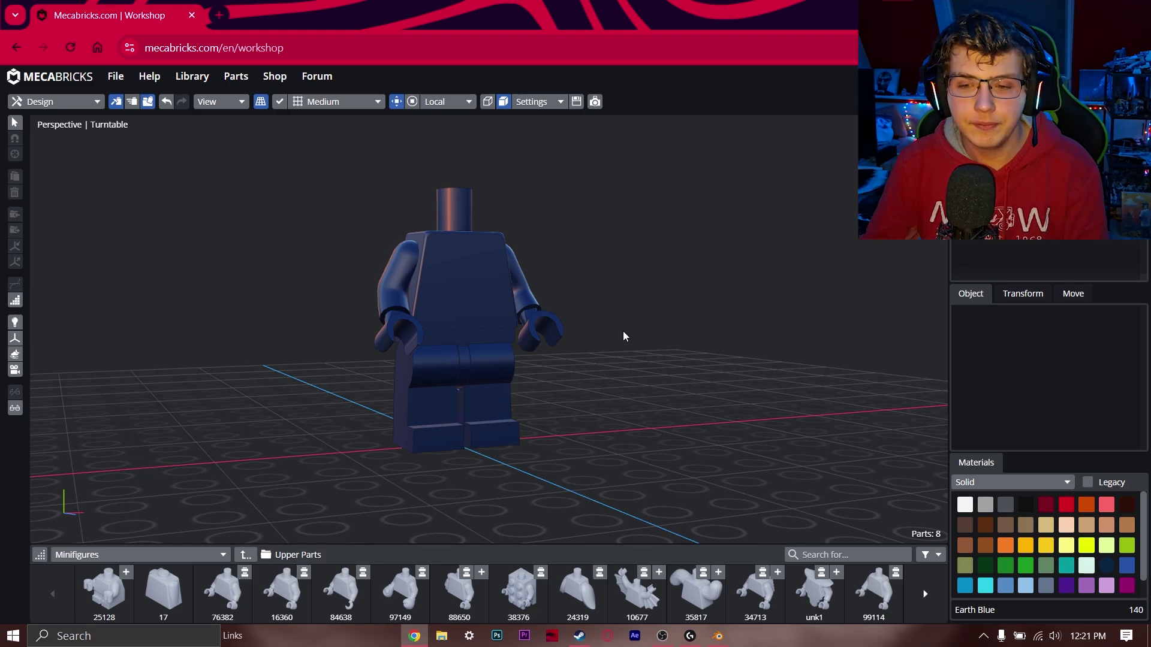
key("ctrl+z")
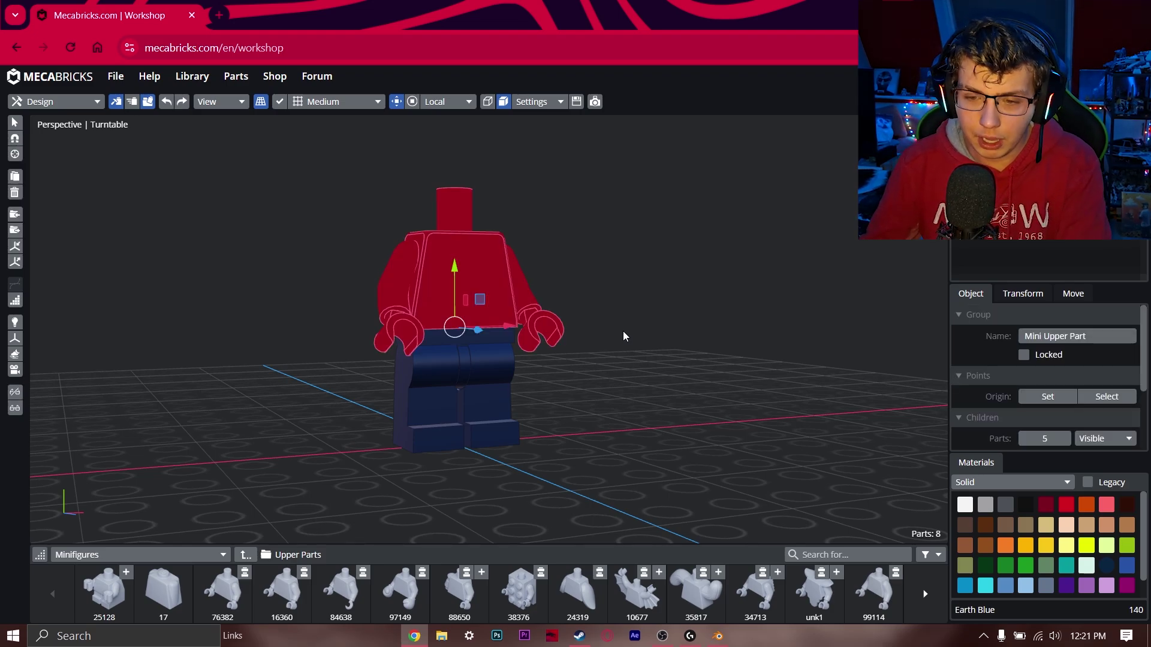
key("ctrl+z")
key("ctrl+z")
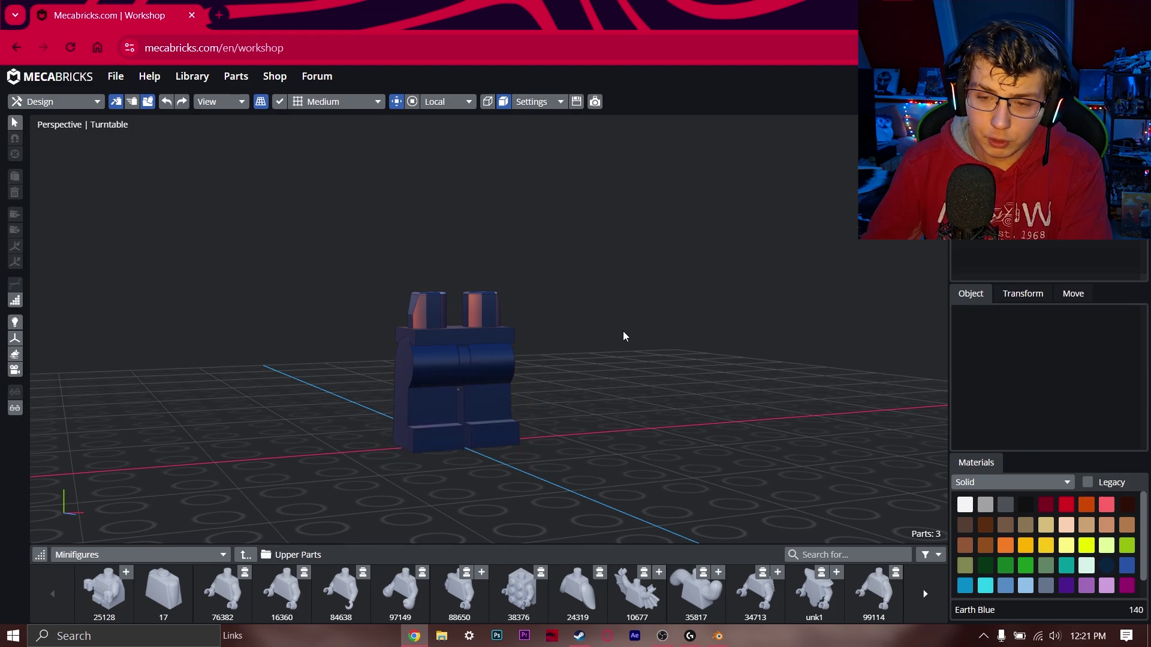
left_click(226, 17)
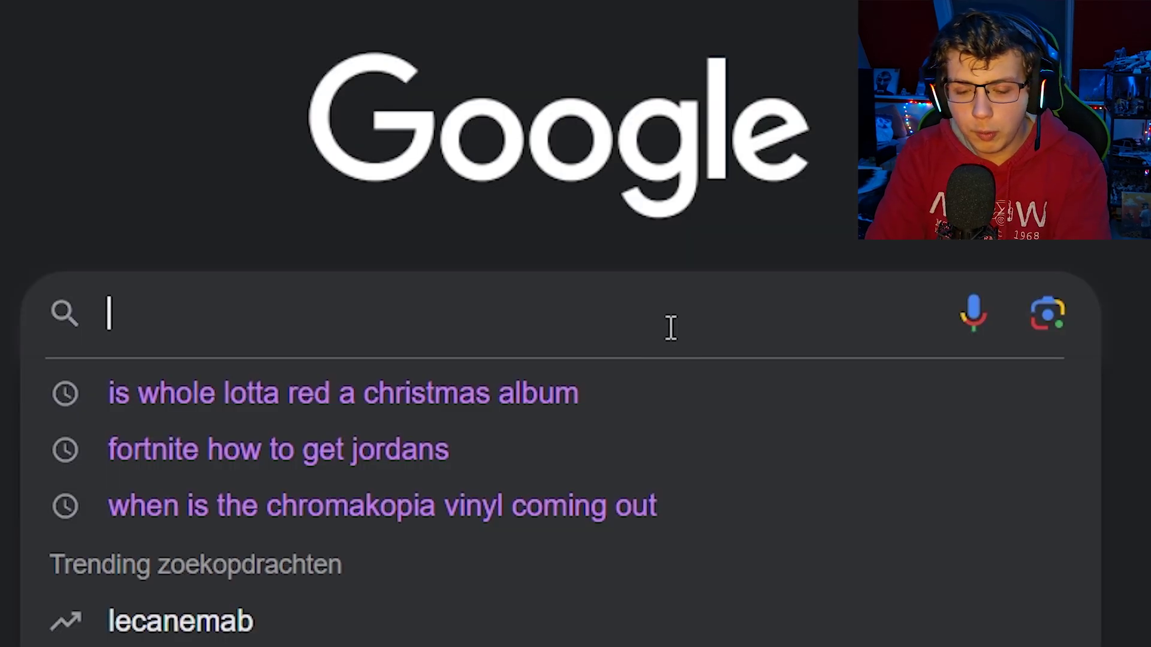
- Google 'lego gray hoddie red' and preview the Brick Owl hoodie torso image
type("lego gray ")
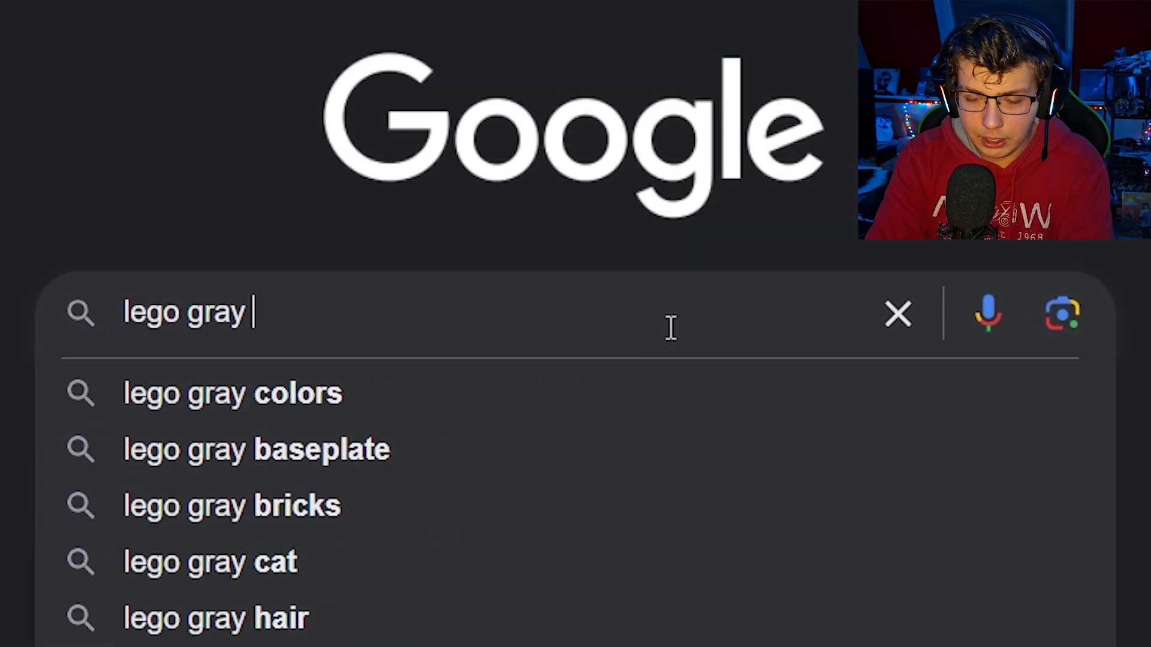
type("hod")
type("die ")
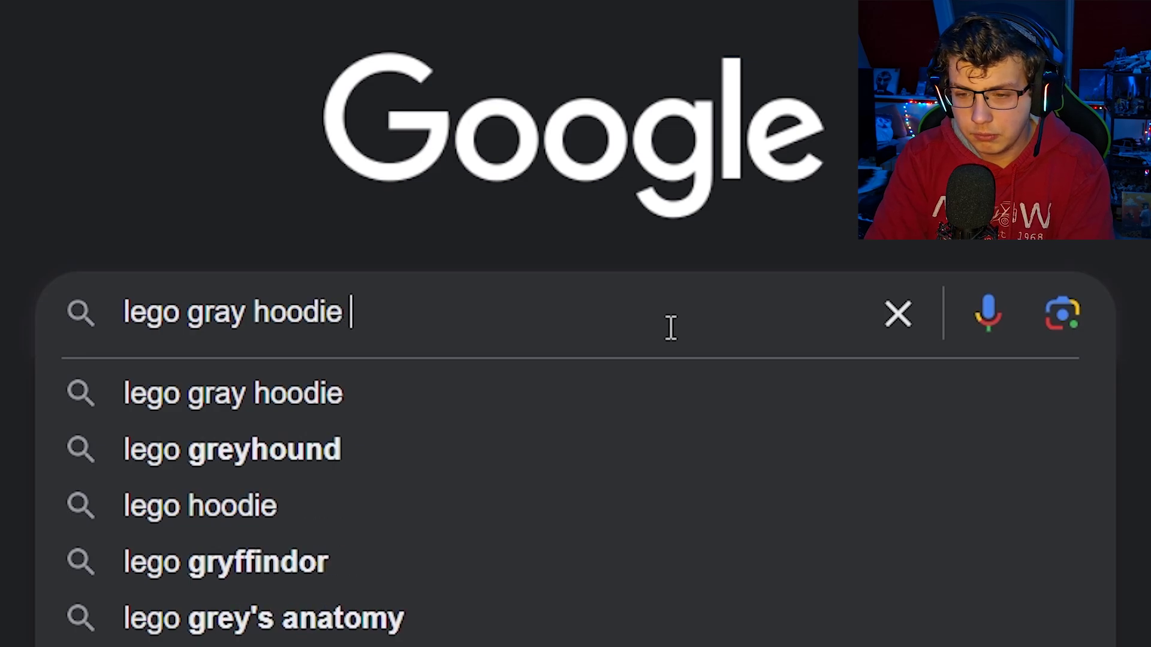
type("red")
key("Return")
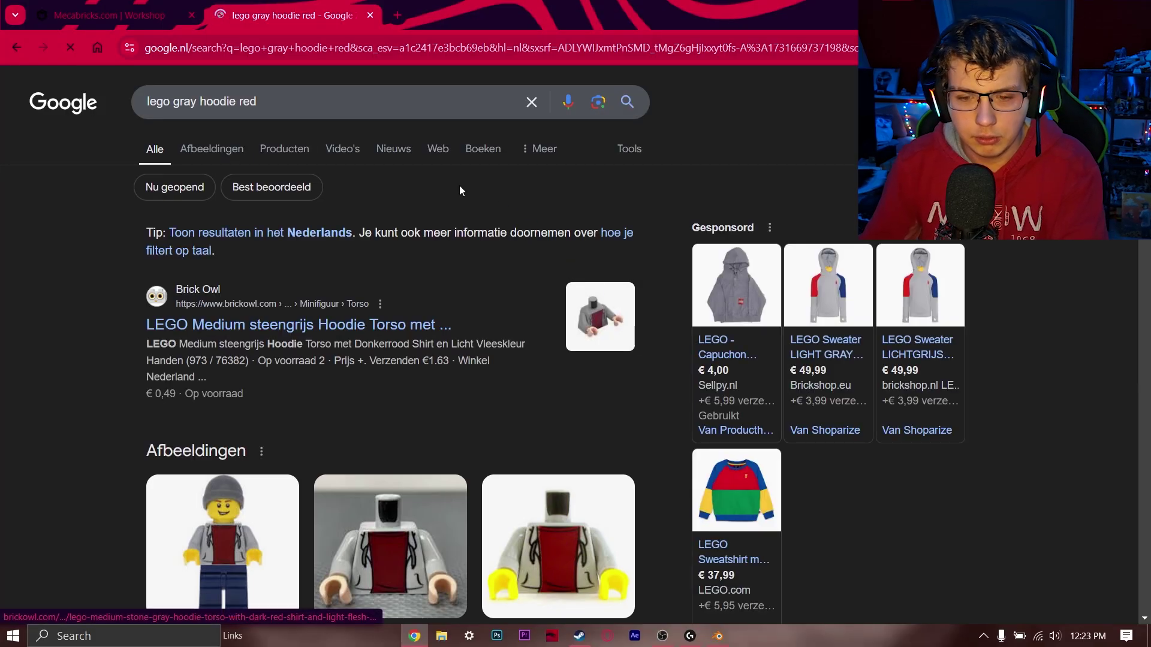
scroll(204, 419, "down", 3)
scroll(204, 420, "up", 3)
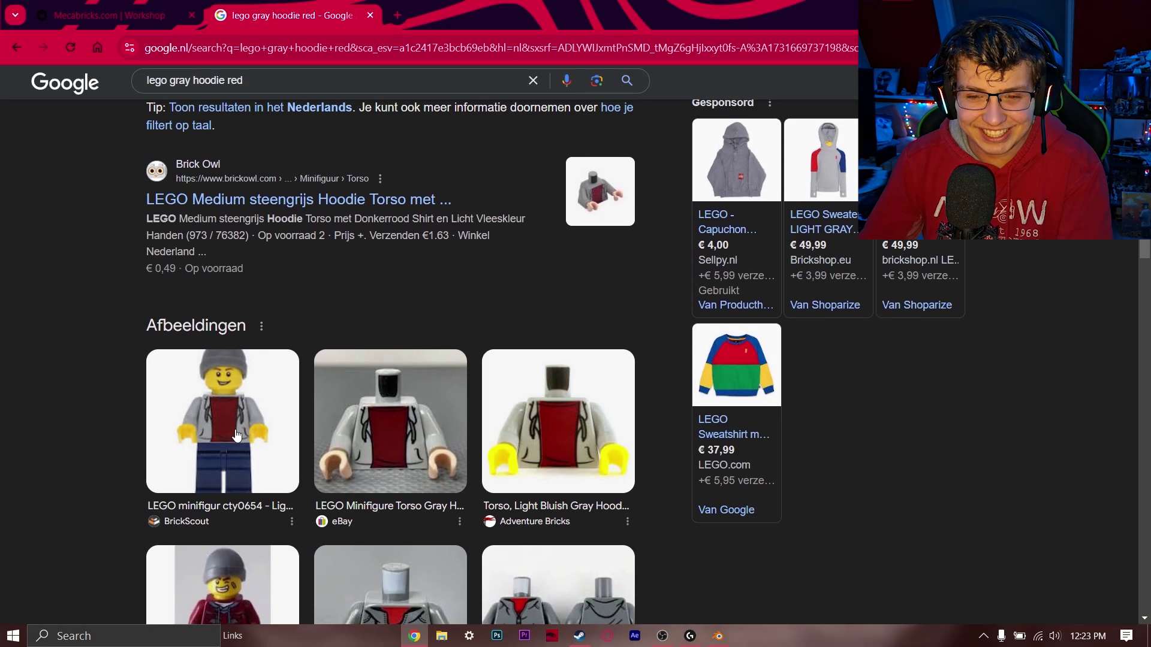
left_click(599, 308)
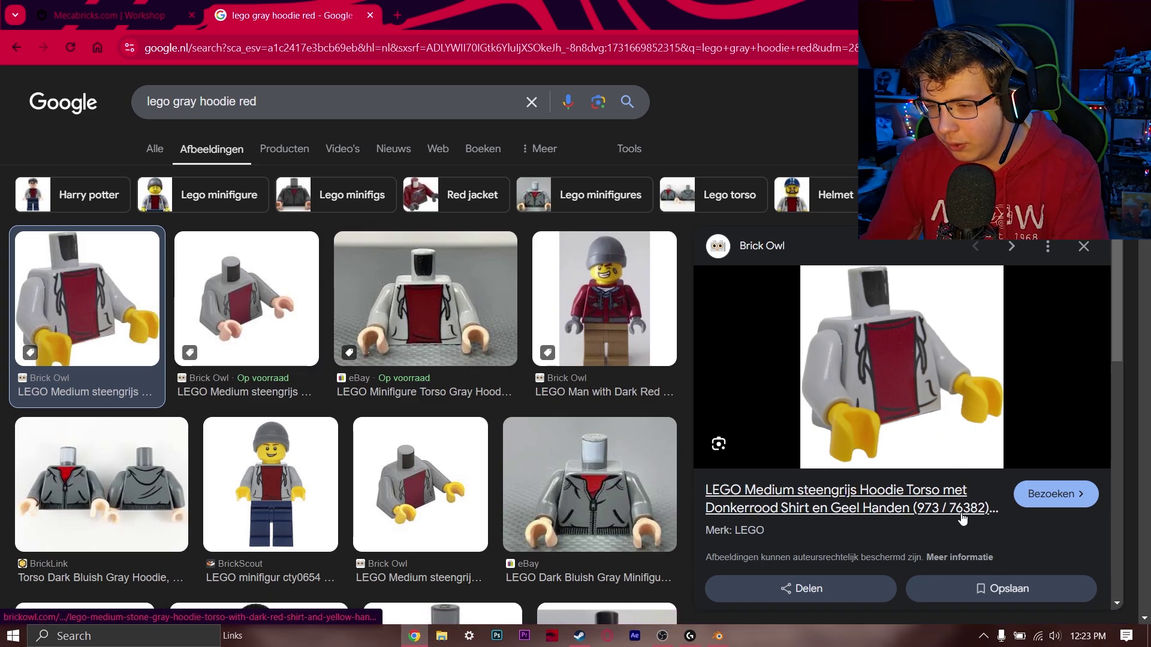
- Open the Brick Owl torso page and search Mecabricks parts for design 76382
left_click(1038, 493)
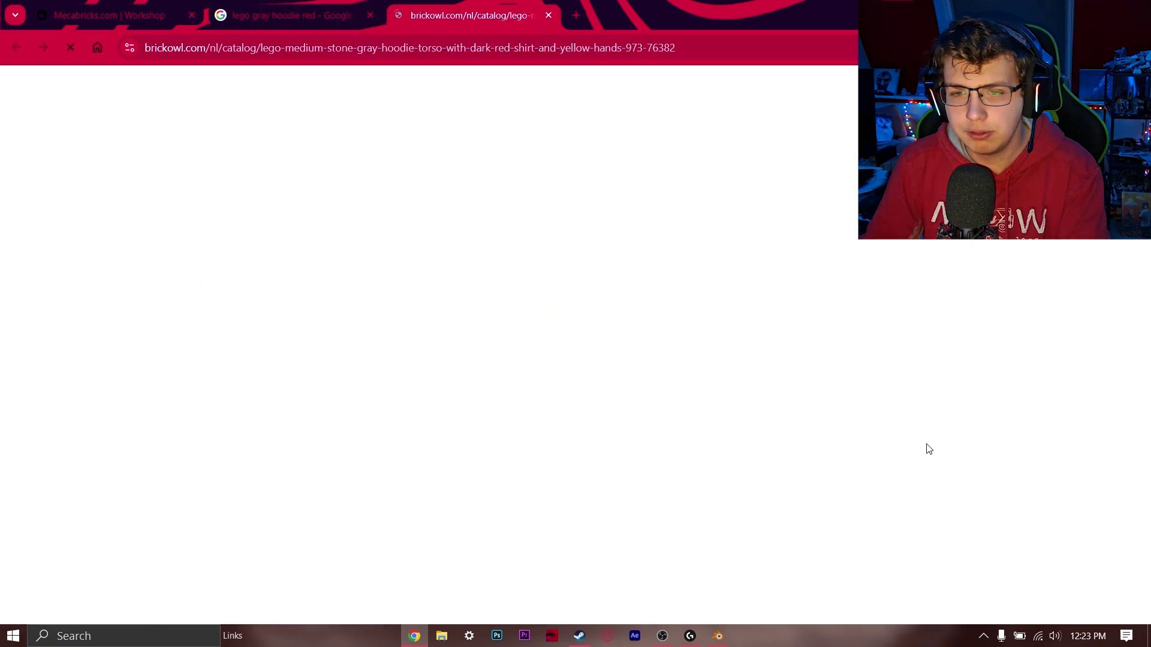
scroll(819, 287, "down", 1)
scroll(819, 288, "up", 1)
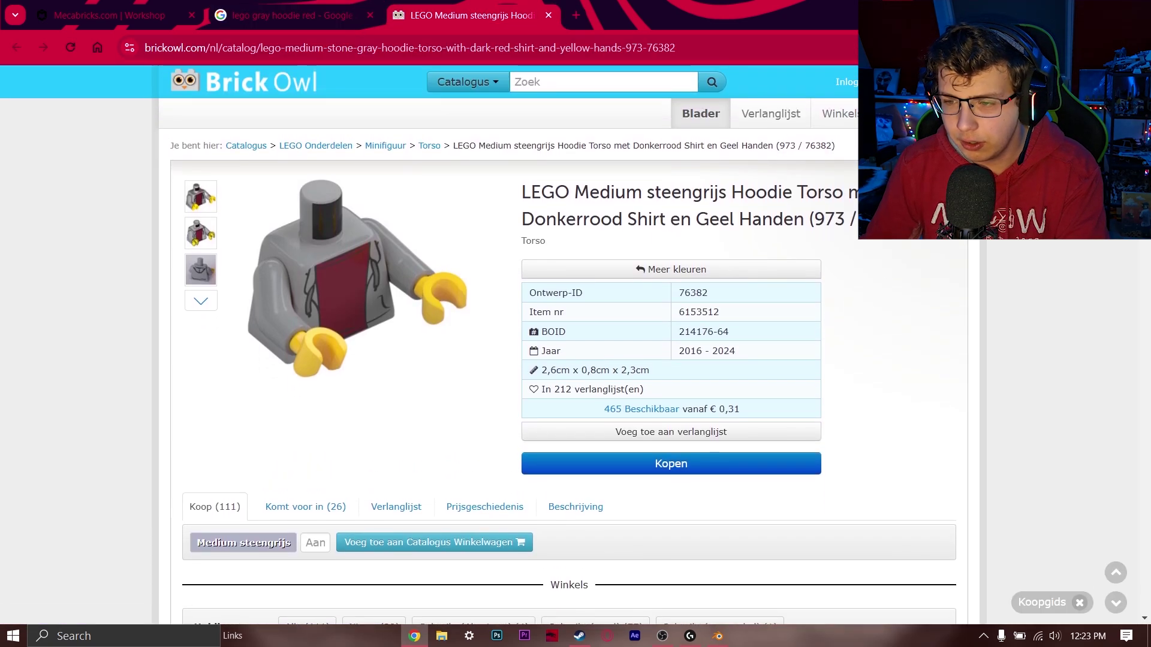
key("ctrl+Tab")
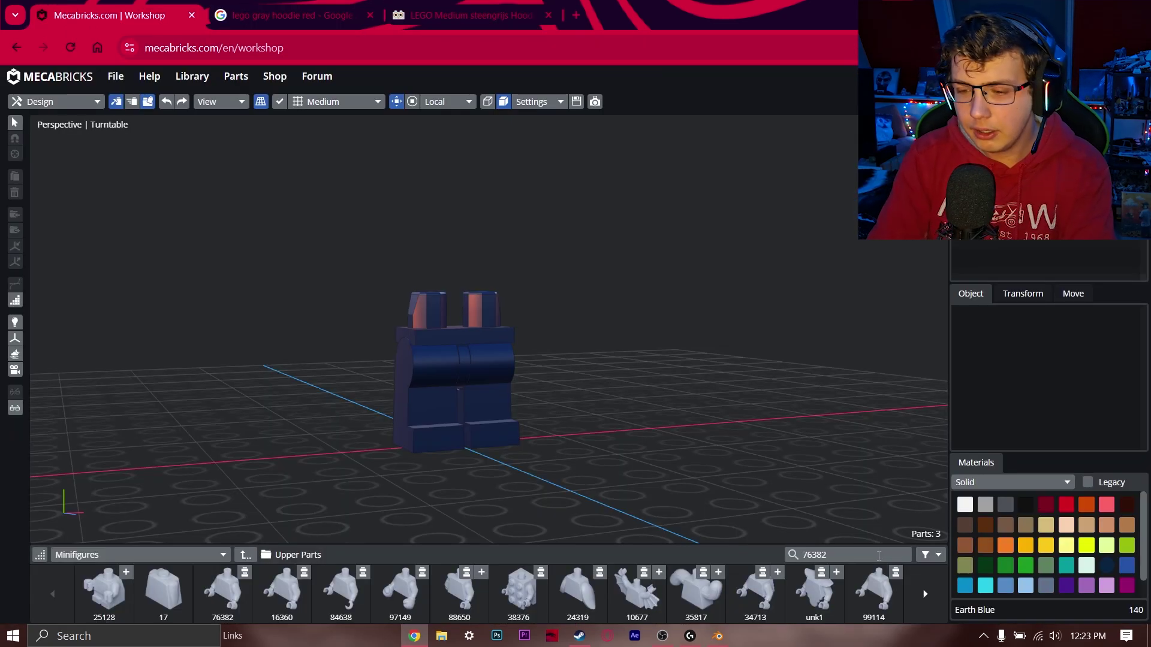
key("Return")
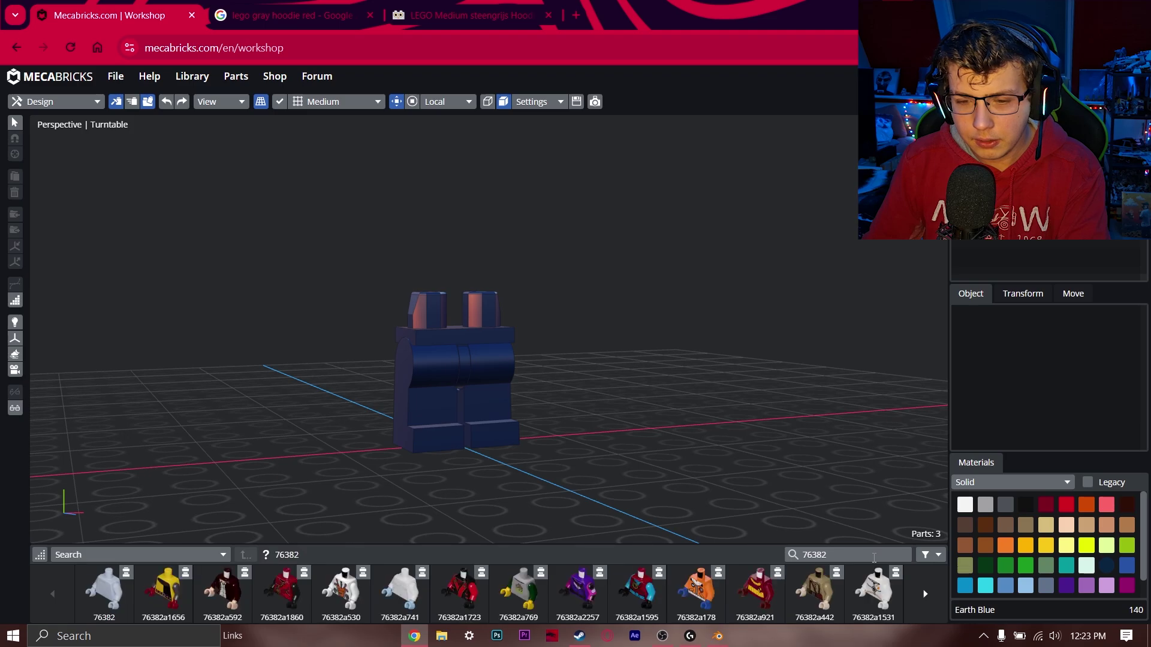
key("ctrl+shift+Tab")
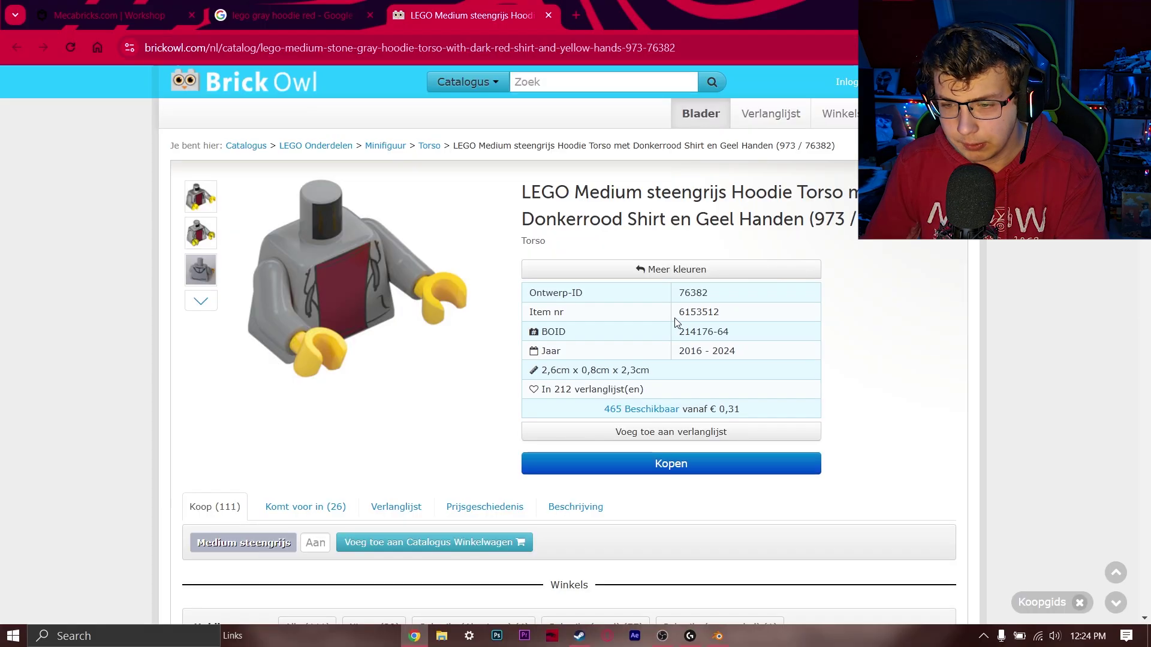
- Copy the Brick Owl item number 6153512
right_click(713, 308)
right_click(746, 329)
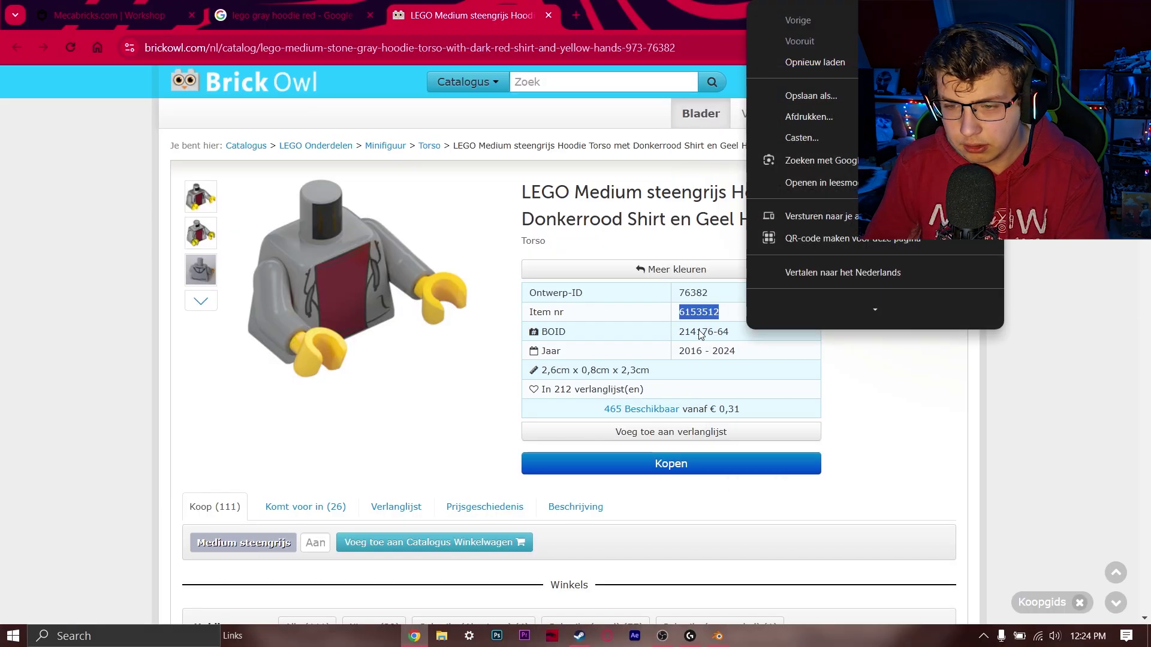
right_click(695, 317)
left_click(749, 331)
- Search parts for 6153512, put the hoodie torso on the legs and add the smiling head
left_click(188, 10)
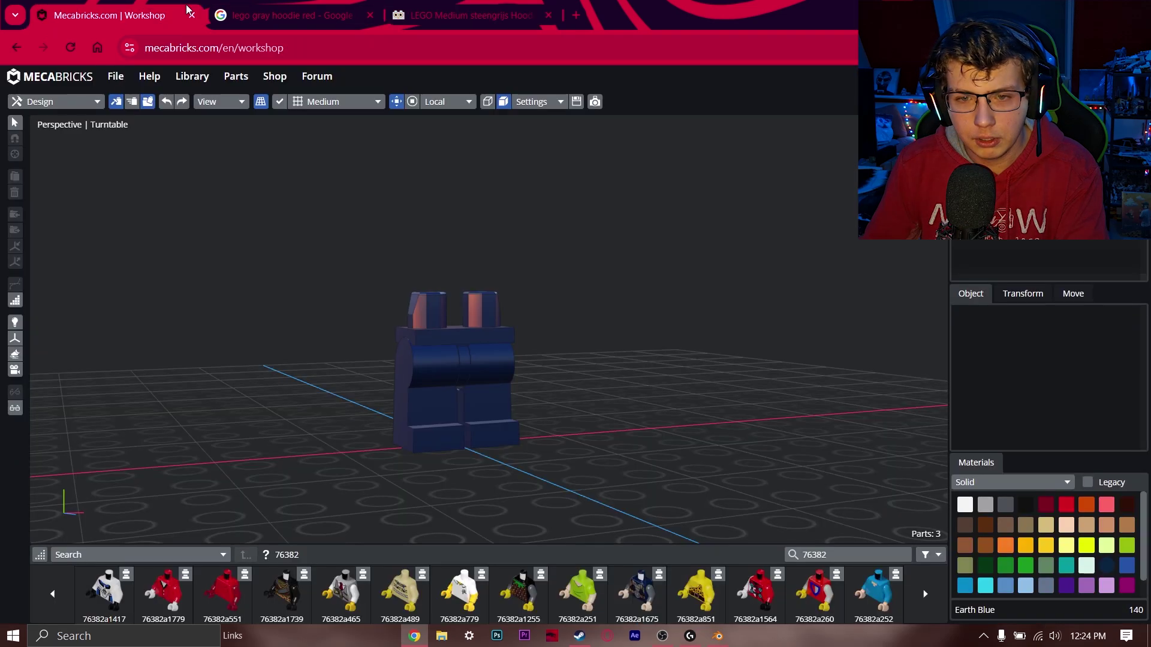
type("6153512")
key("Return")
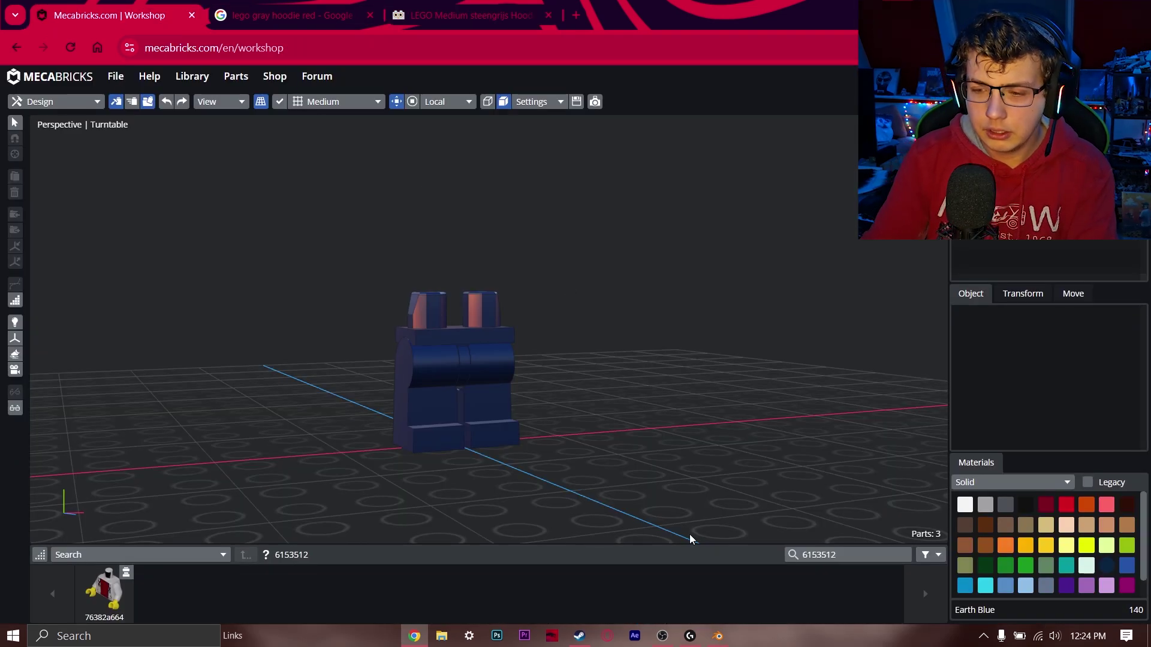
left_click_drag(102, 600, 460, 385)
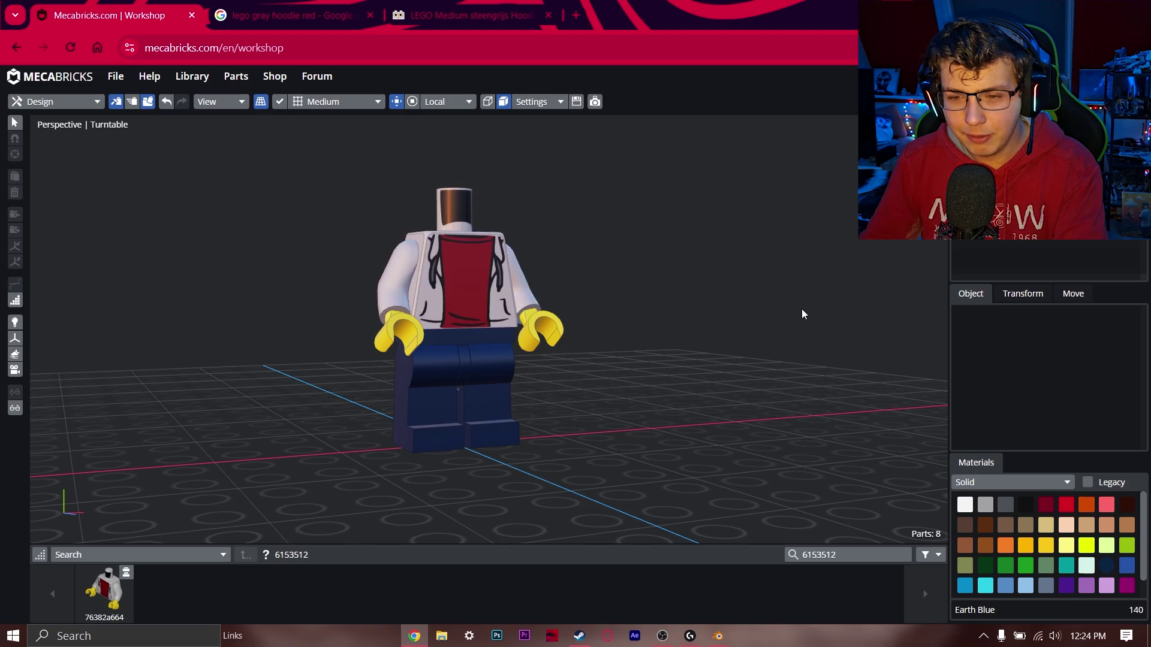
right_click_drag(802, 314, 620, 303)
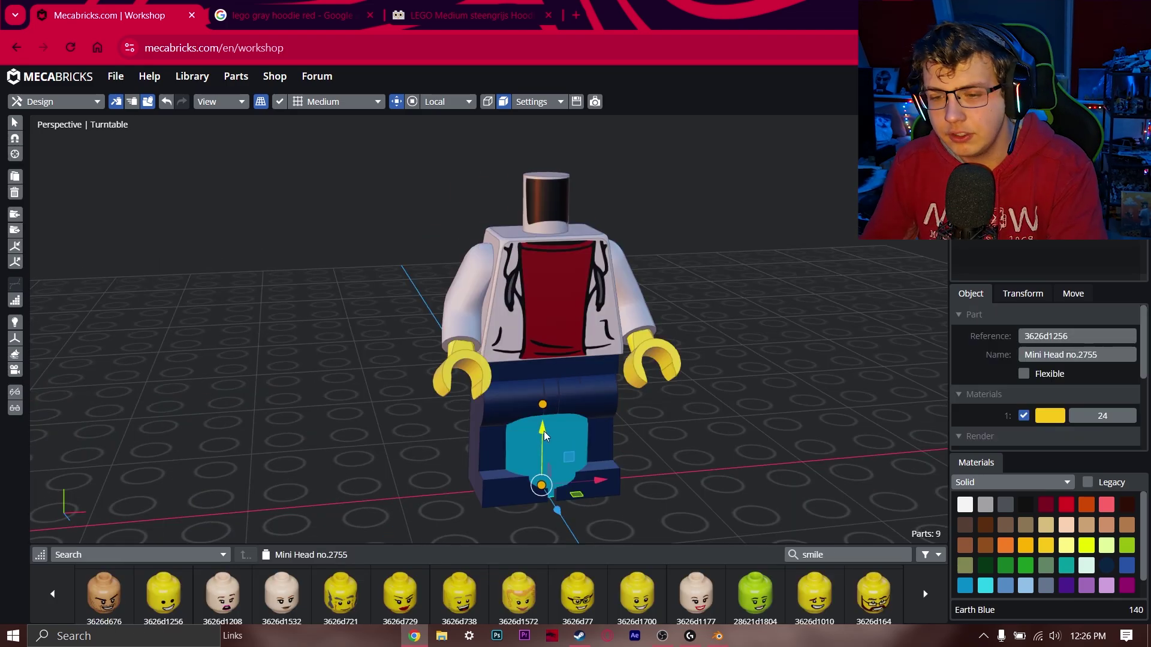
left_click_drag(545, 435, 546, 180)
left_click(807, 259)
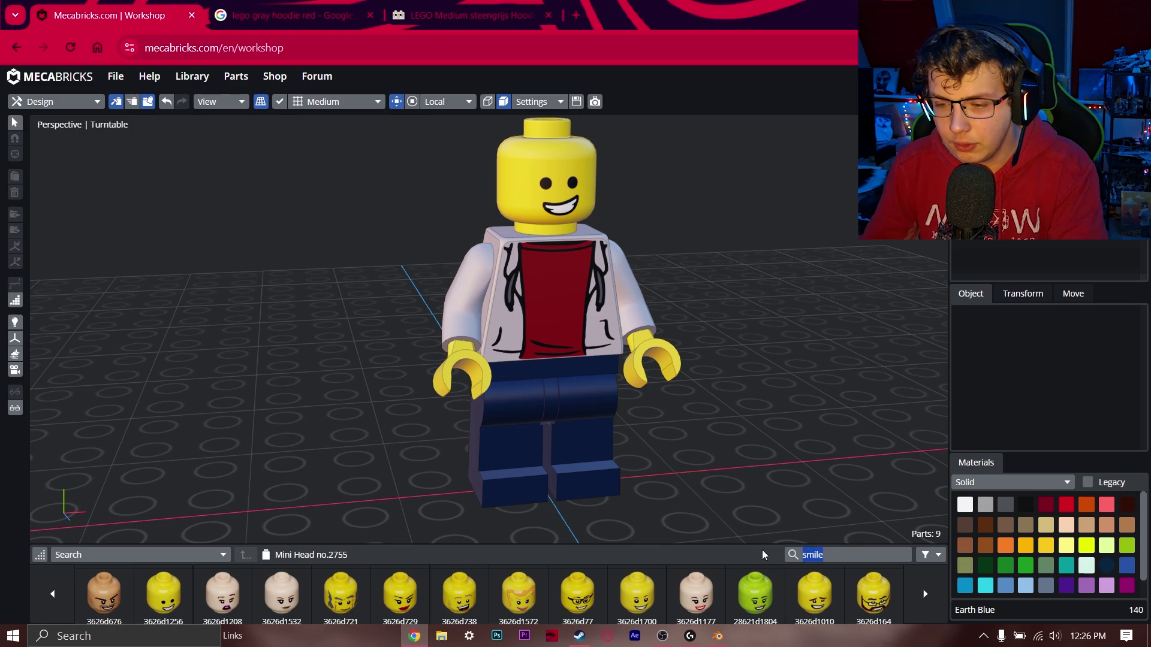
- Search 'beanie' and seat the Stocking Cap on the minifigure's head
type("beanie")
key("Return")
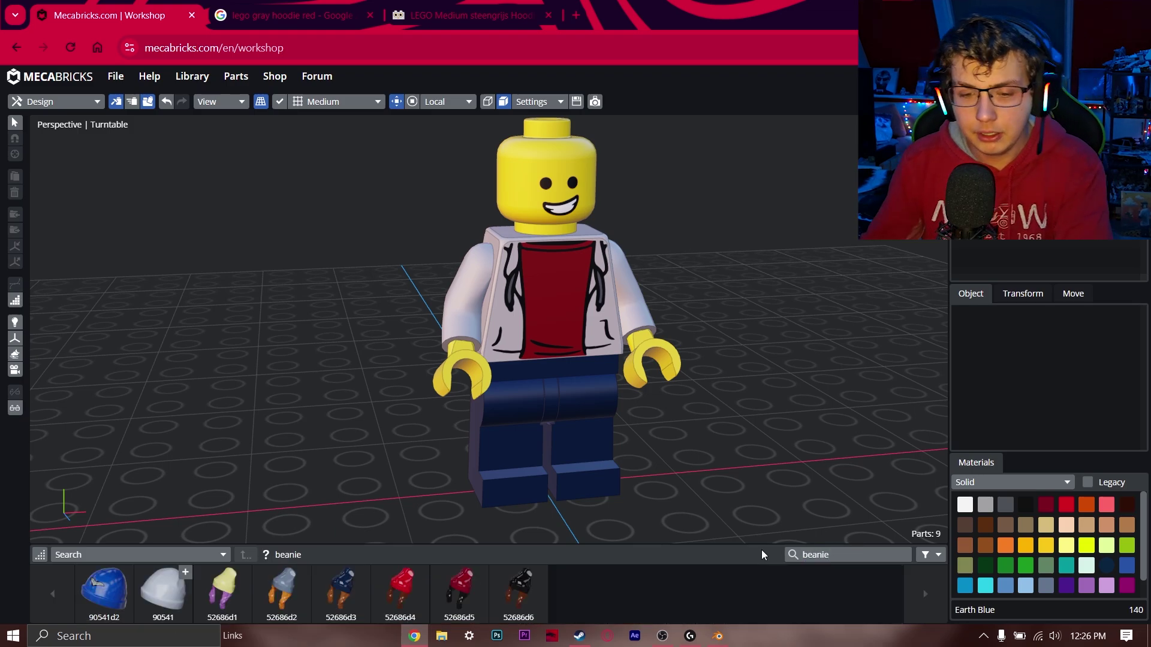
left_click(163, 590)
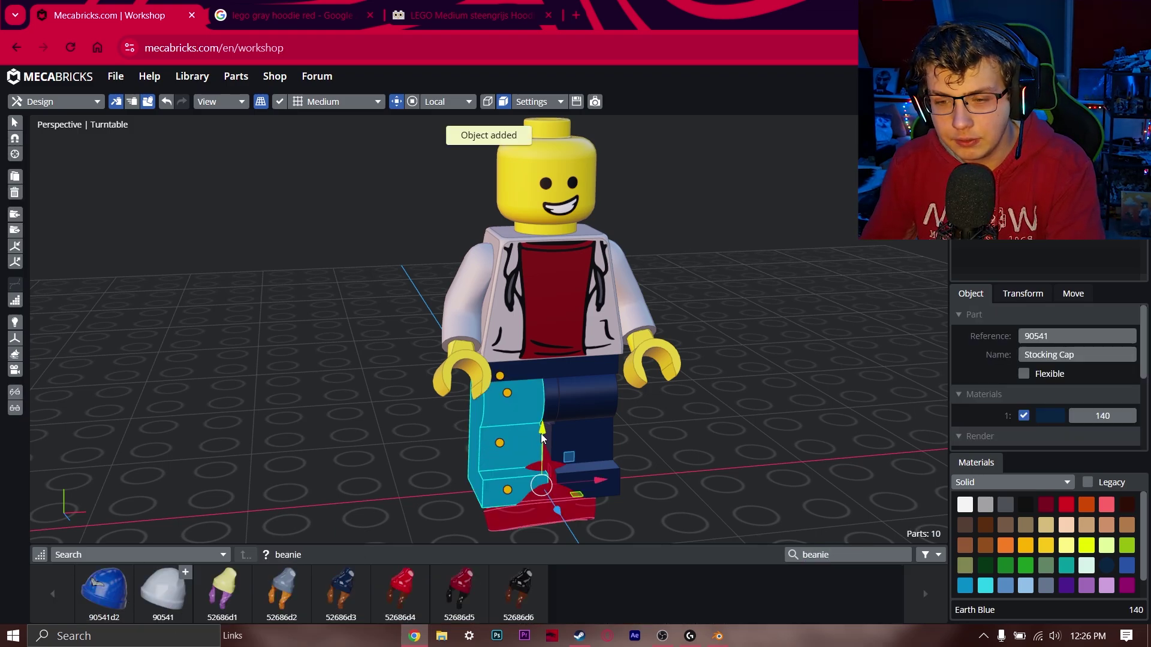
left_click_drag(542, 438, 543, 180)
left_click_drag(740, 193, 621, 329)
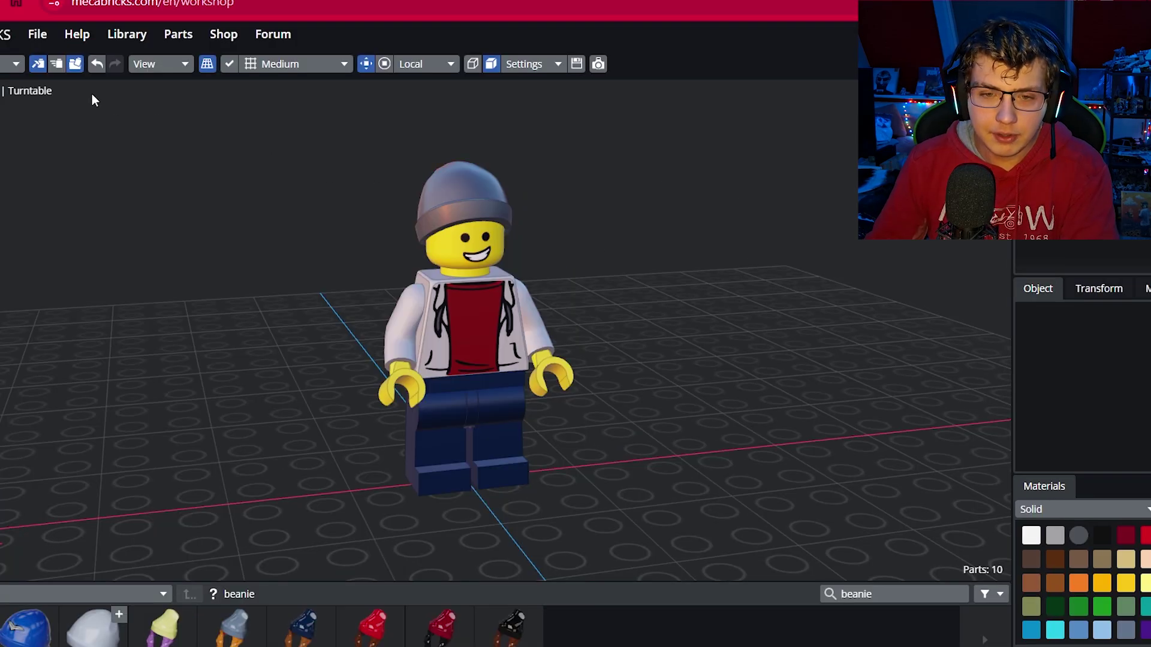
- Export the model in Blender Add-on (.zmbx) format
left_click(37, 35)
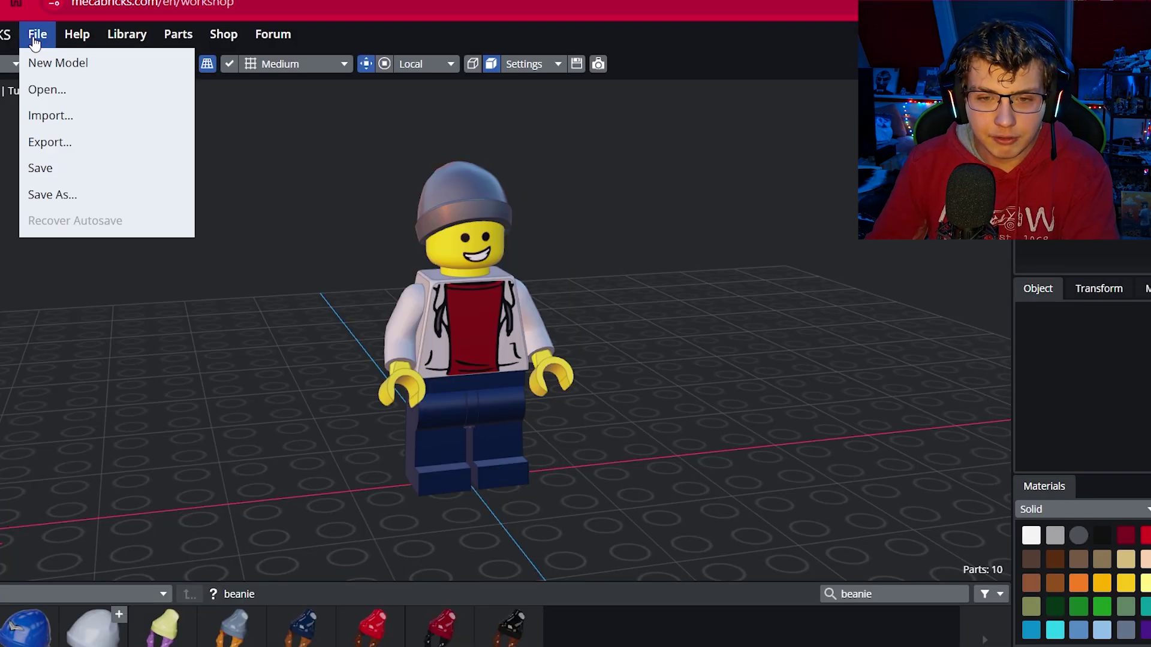
left_click(73, 151)
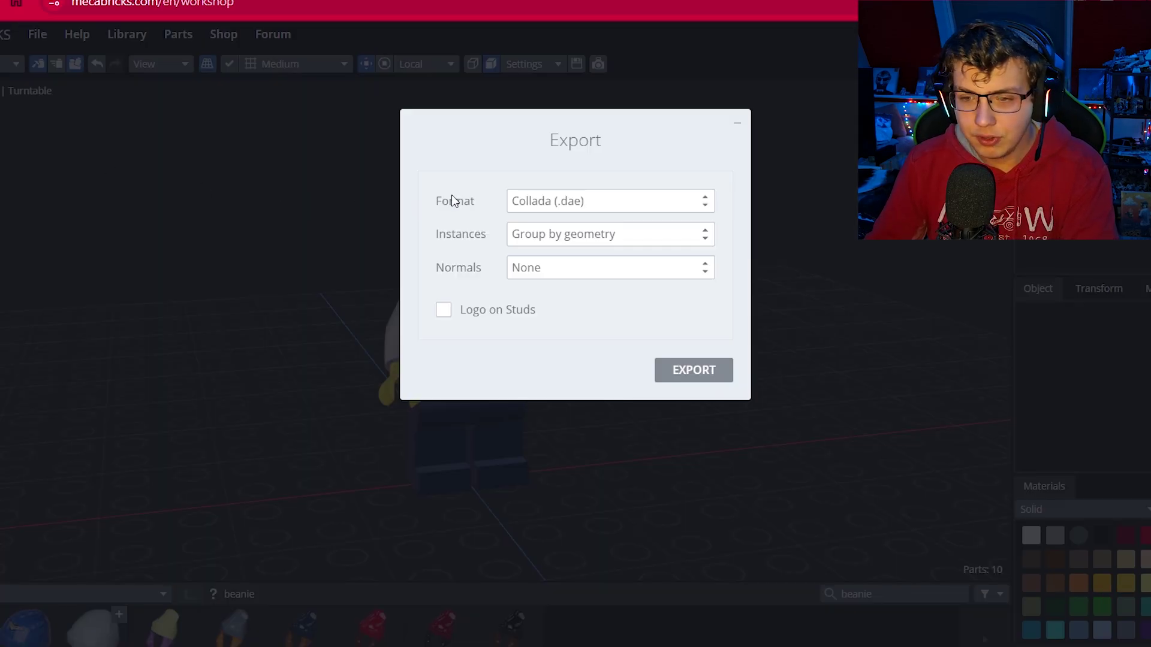
left_click(557, 204)
left_click(570, 222)
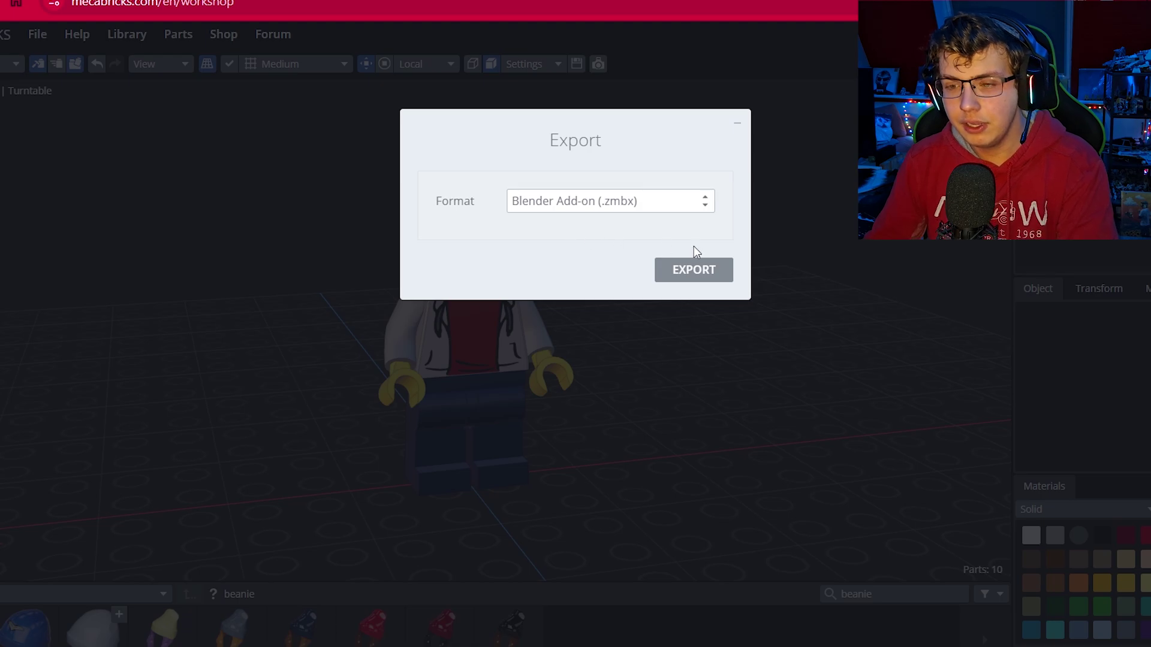
left_click(712, 271)
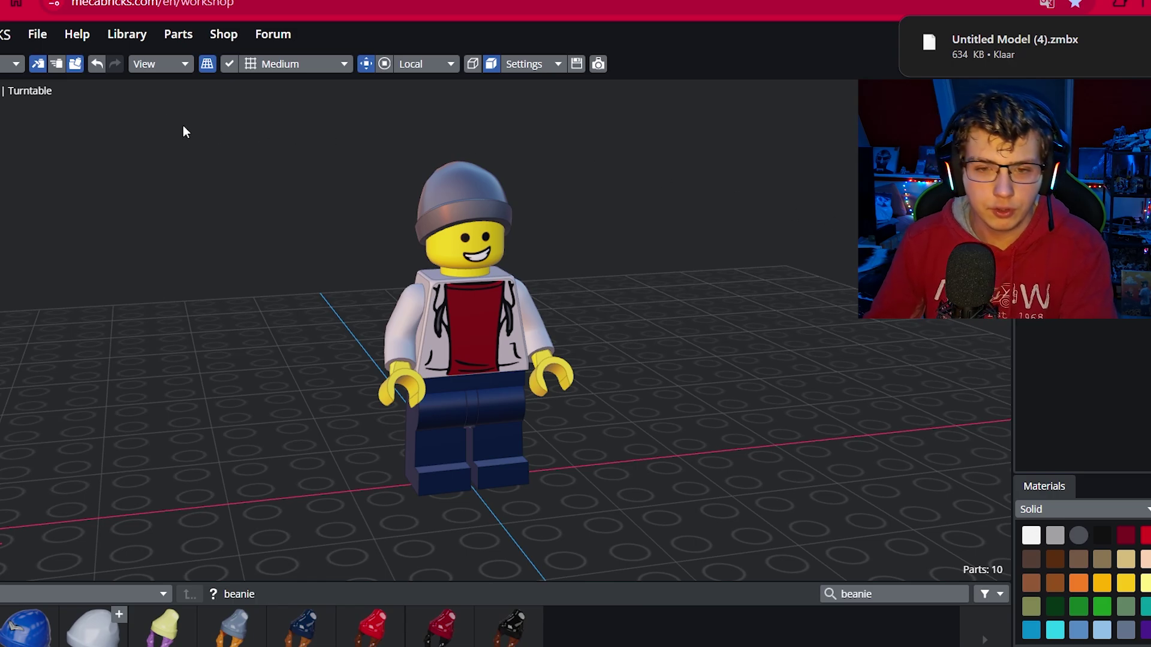
- Save the model under the name 'Tim is ij'
left_click(37, 34)
left_click(76, 170)
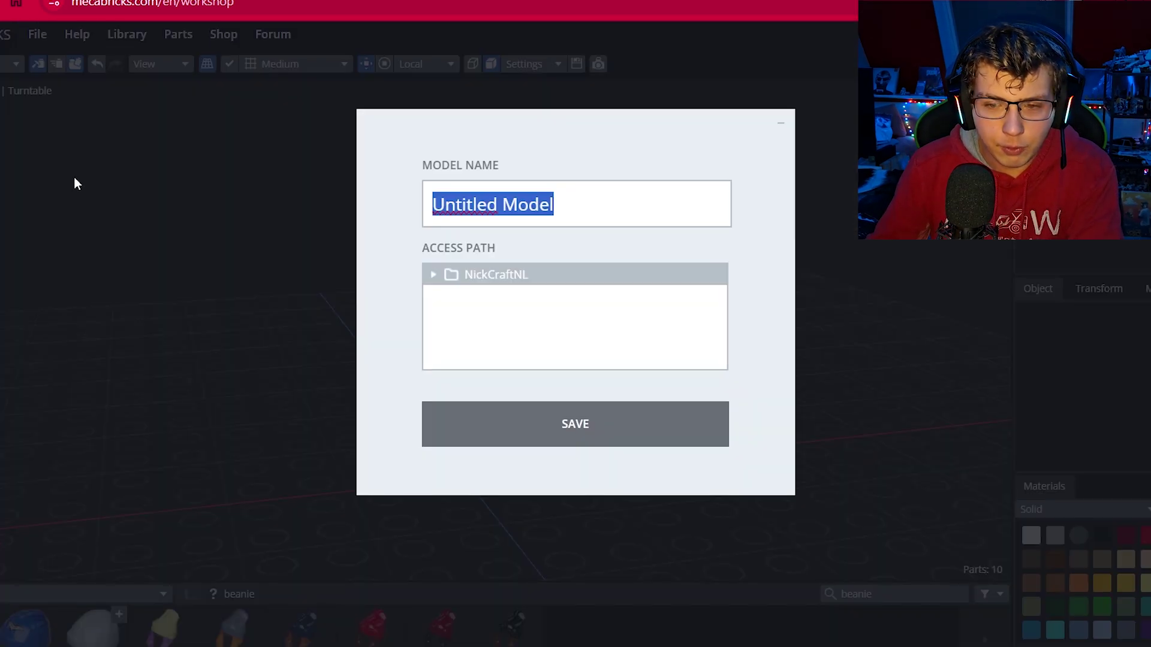
type("Tim is ")
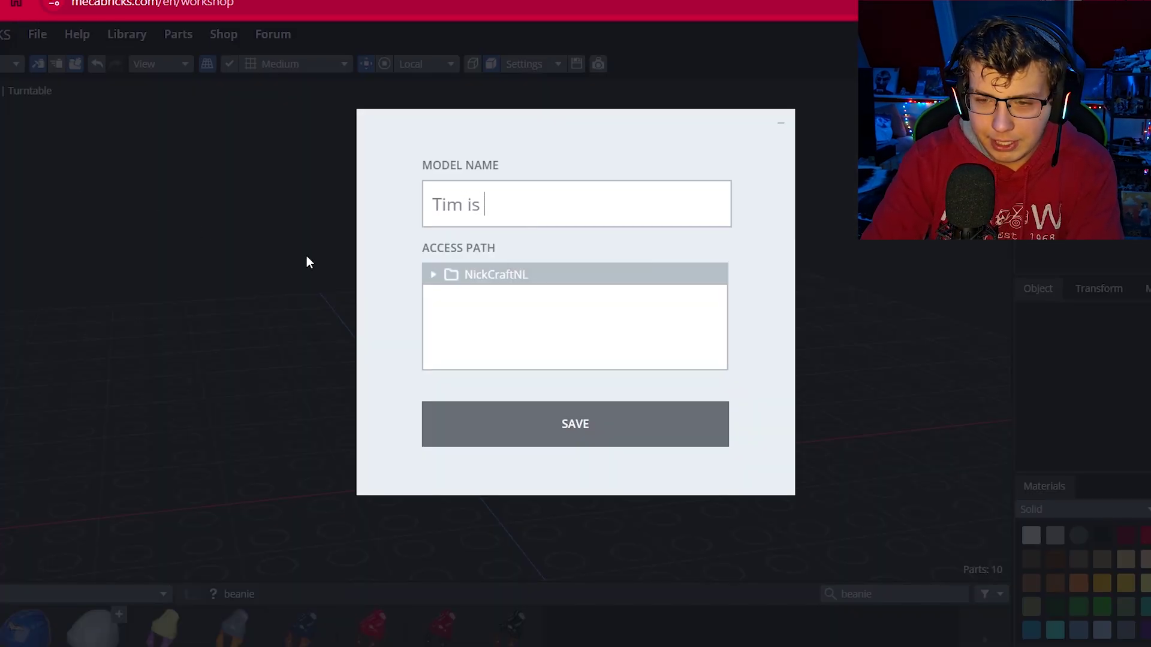
type("ij")
key("Return")
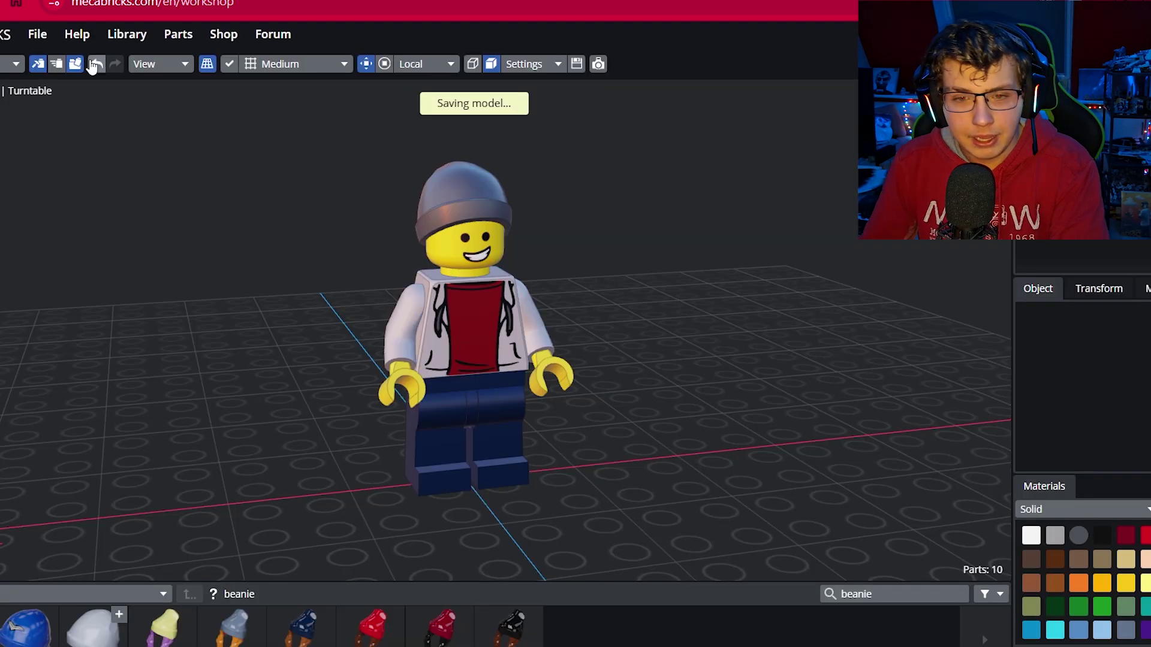
- Export the saved 'Tim is ij' model again as a Blender Add-on (.zmbx) file
left_click(37, 34)
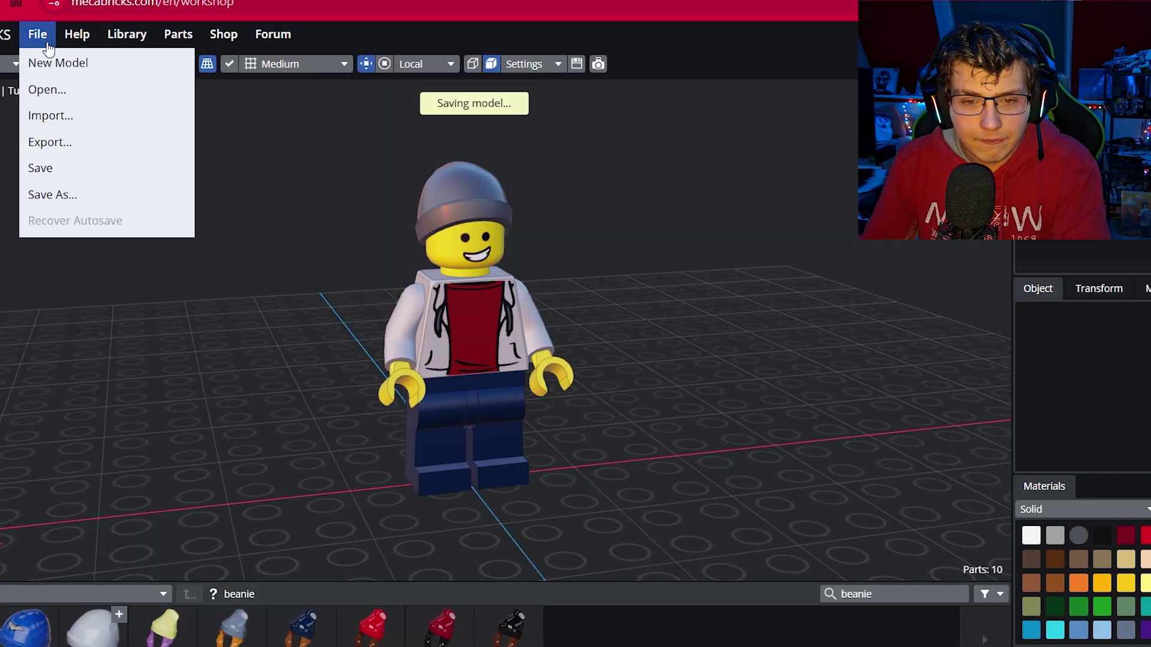
left_click(60, 142)
left_click(555, 199)
left_click(595, 221)
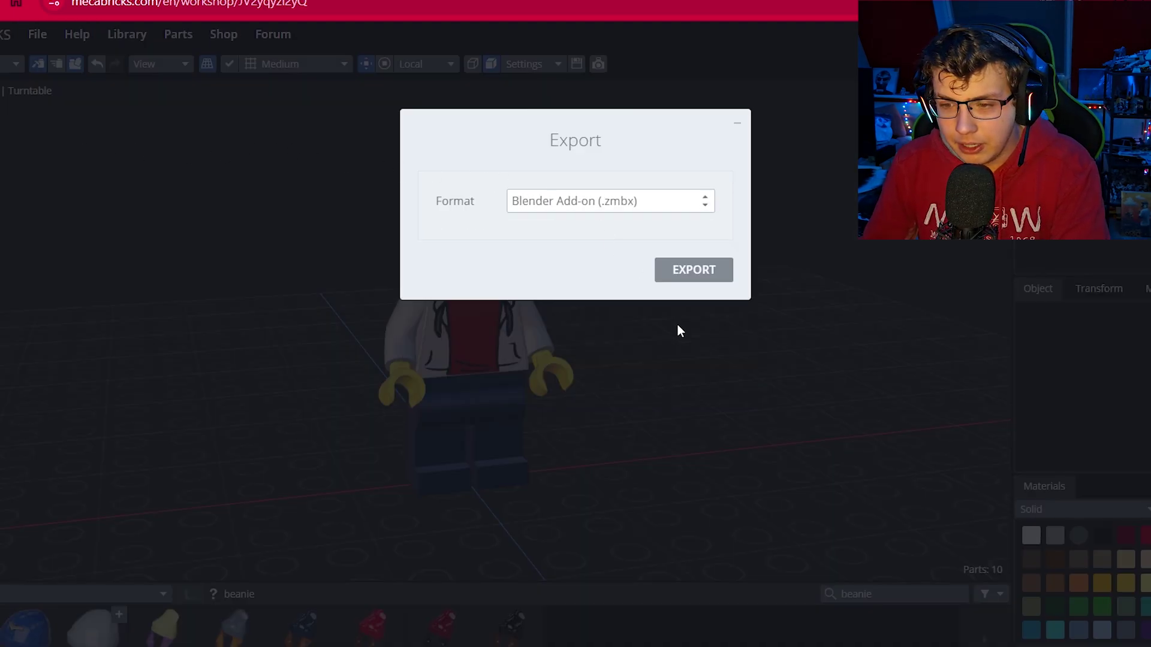
left_click(694, 267)
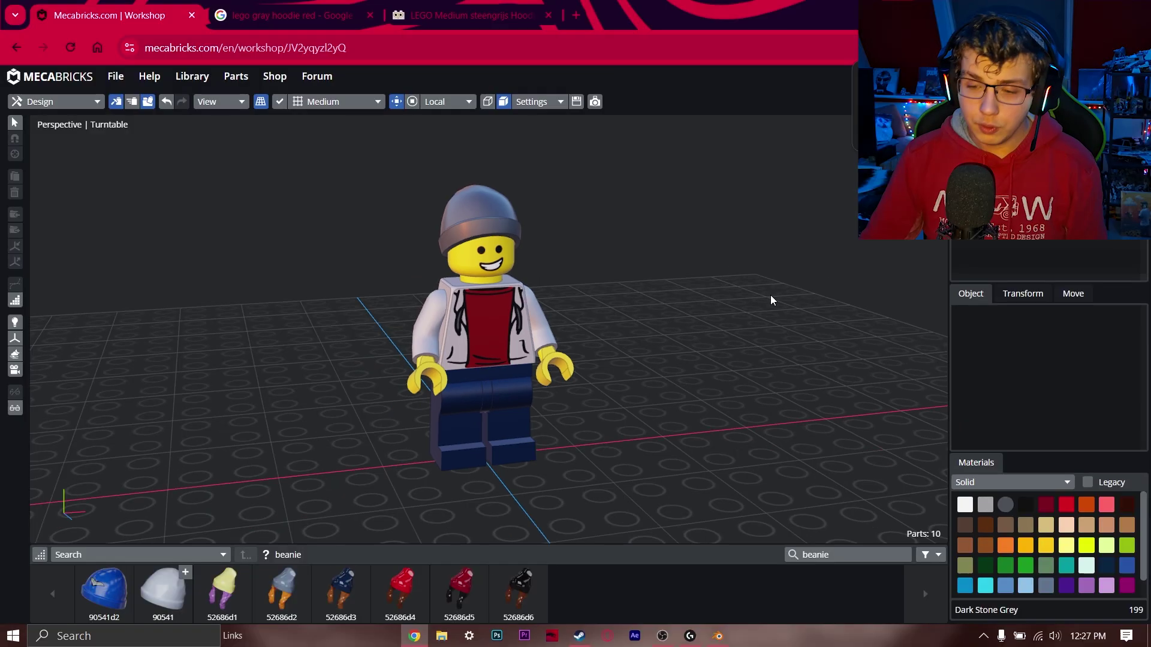
left_click(726, 635)
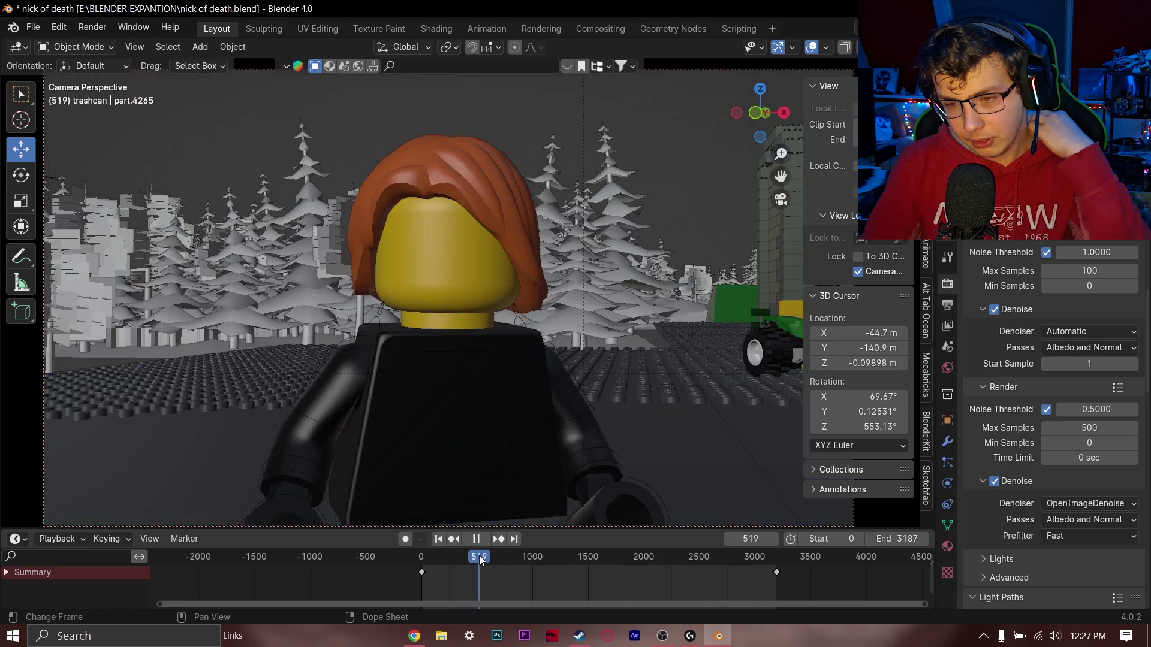
- Scrub and play the scene animation, then delete the default cube
left_click_drag(473, 559, 639, 584)
key("space")
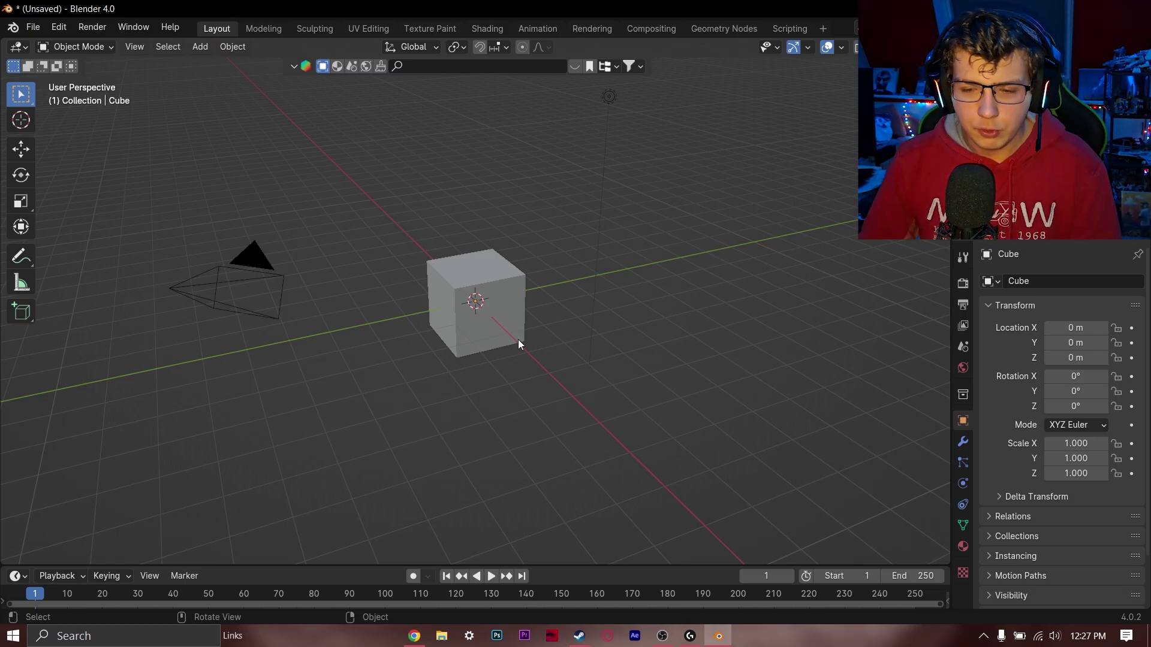
key("Delete")
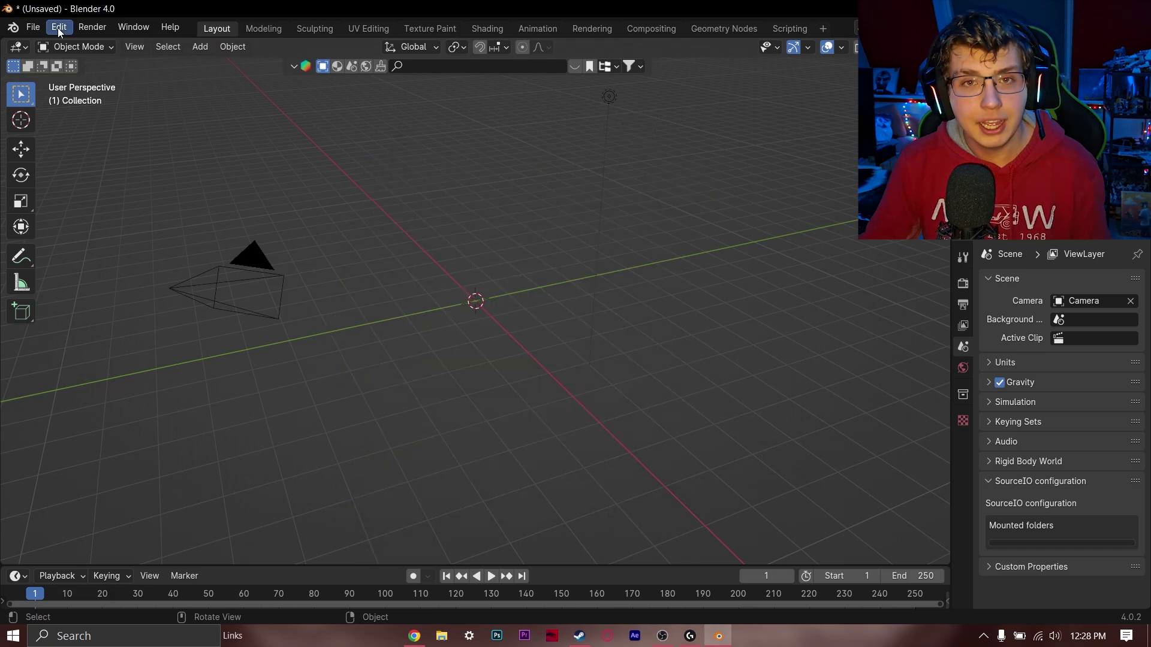
- Check the installed add-ons in Edit > Preferences
left_click(59, 27)
left_click(135, 218)
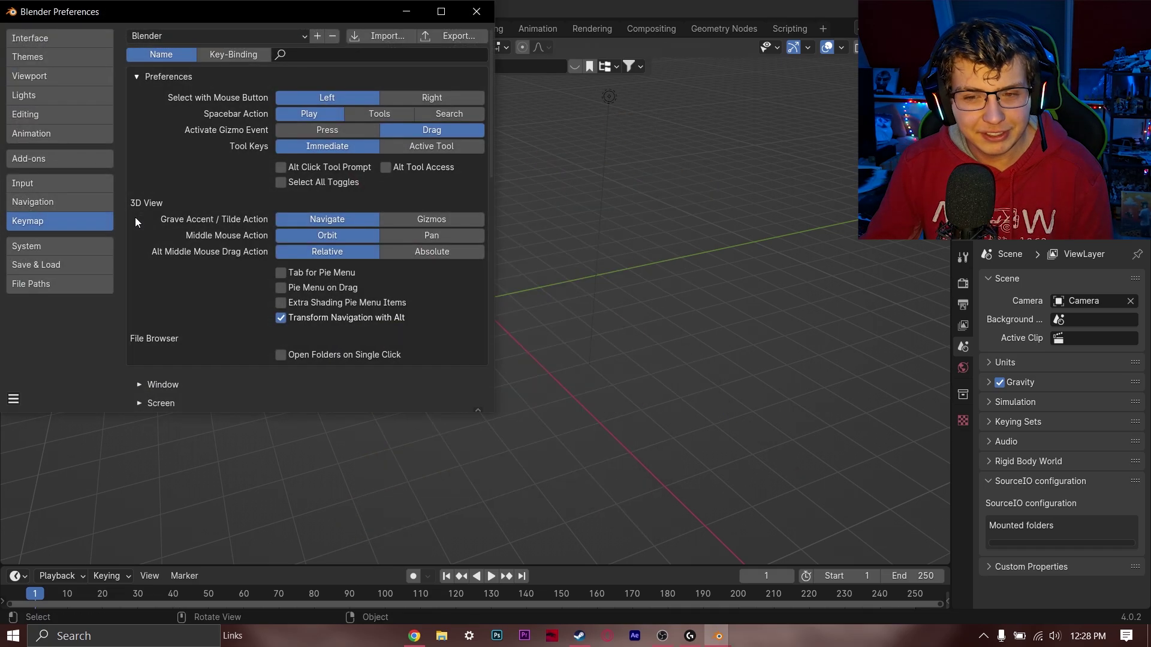
left_click(51, 157)
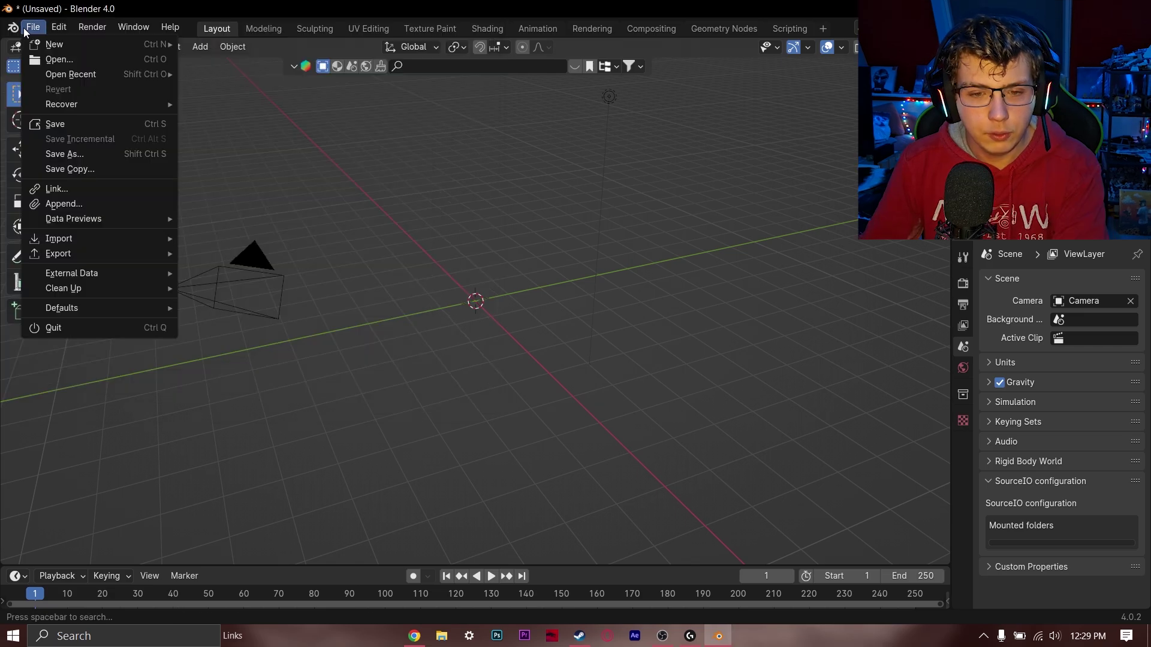
mouse_move(59, 239)
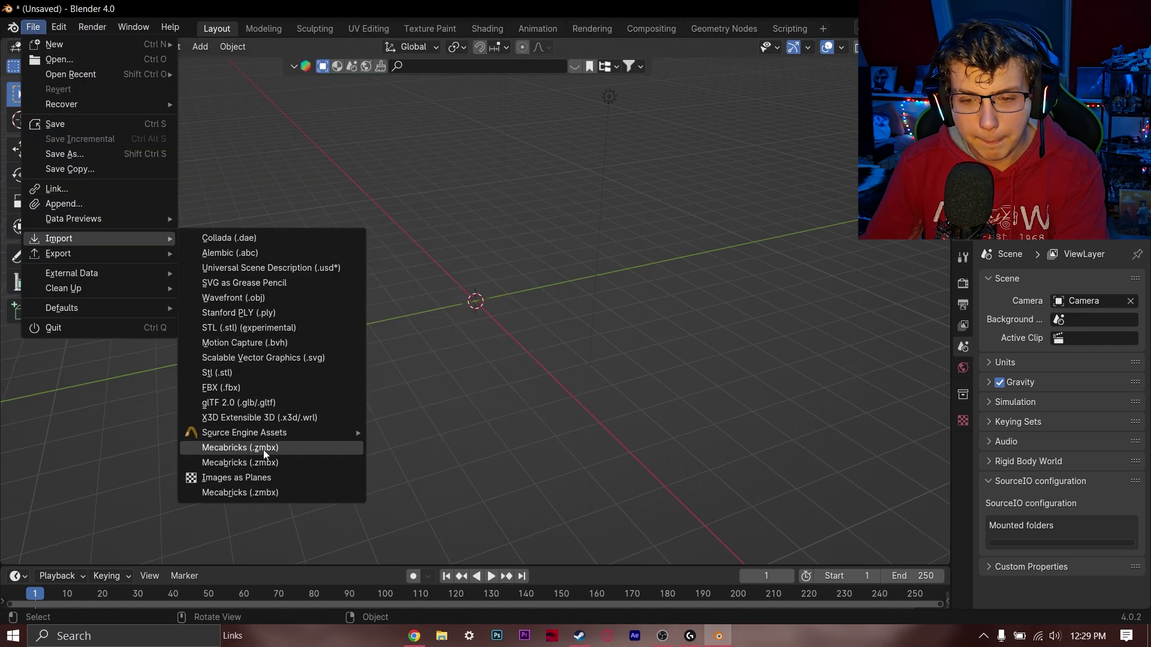
- Import the 'tim' .zmbx minifigure file from the Downloads folder
left_click(264, 449)
left_click(275, 286)
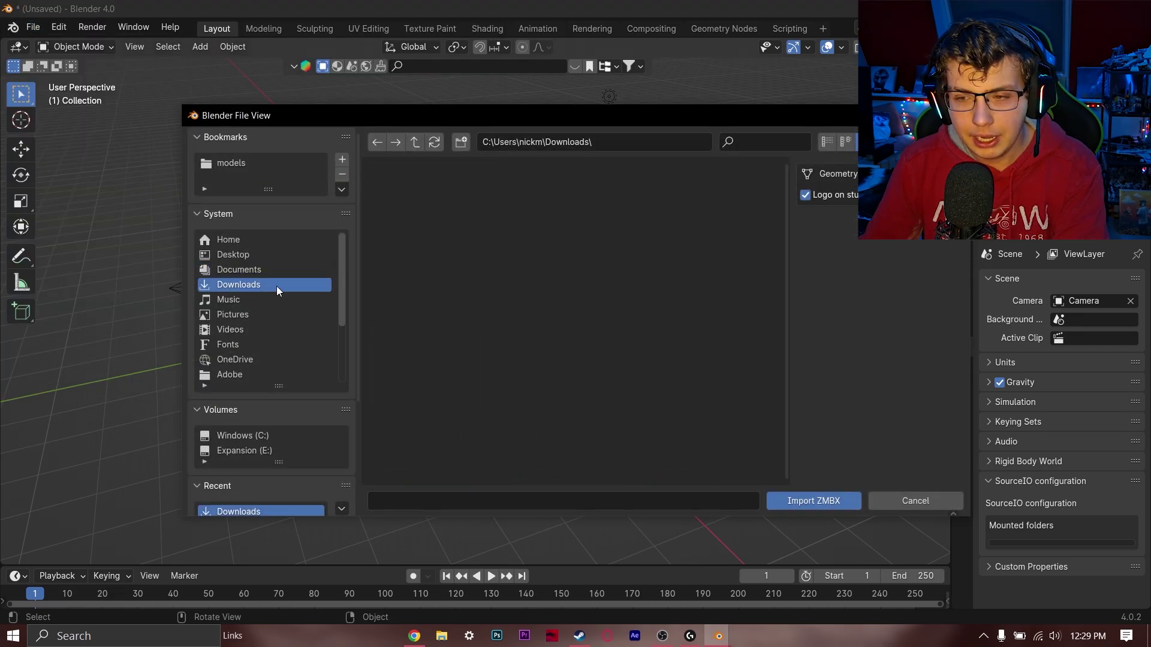
left_click(787, 145)
type("tim")
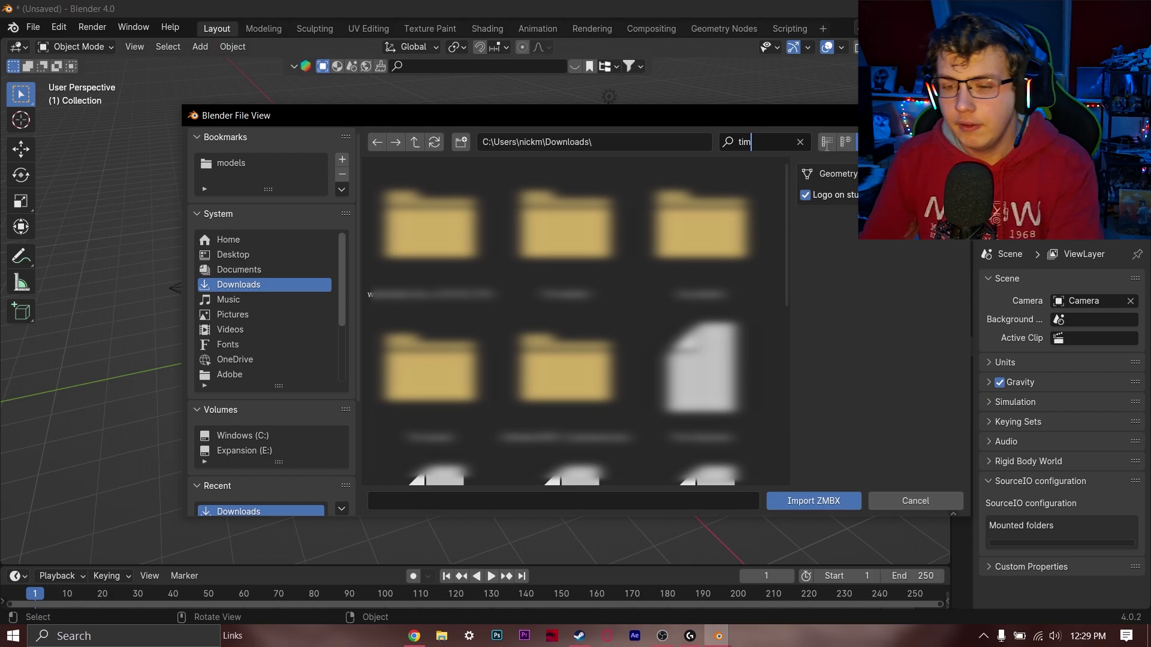
key("Return")
double_click(701, 369)
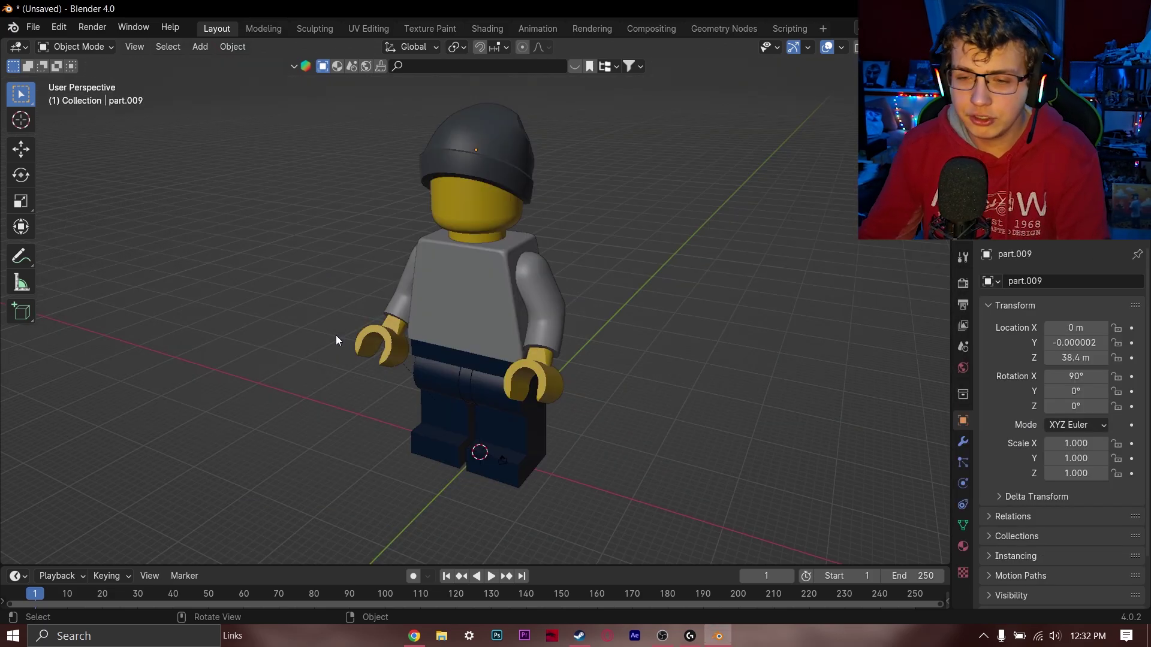
- Orbit the viewport to face the minifigure head-on
scroll(336, 340, "up", 3)
middle_click_drag(336, 340, 653, 298)
scroll(653, 298, "down", 2)
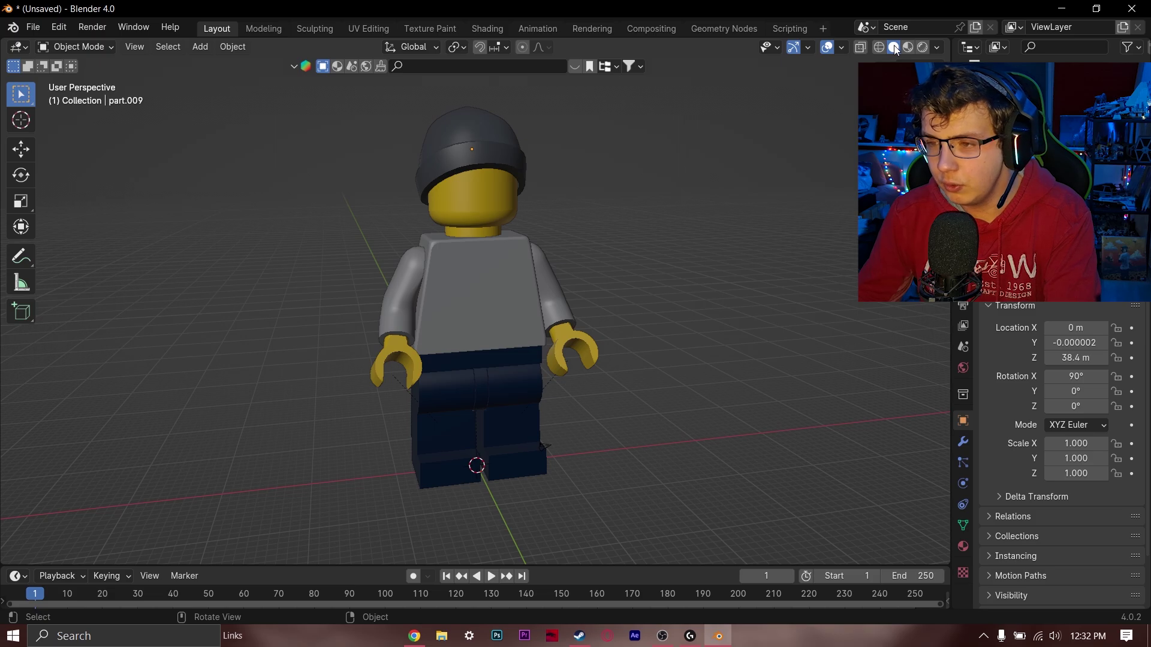
- Switch to Material Preview and select the beanie, torso, legs and hand together
left_click(908, 48)
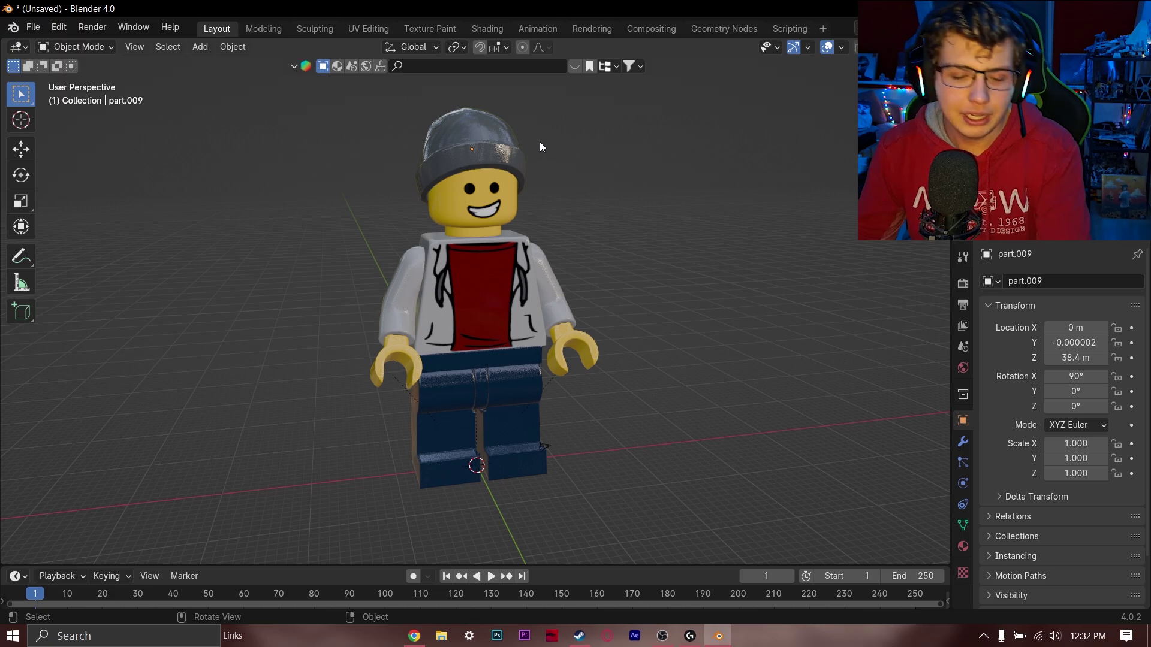
left_click(512, 145)
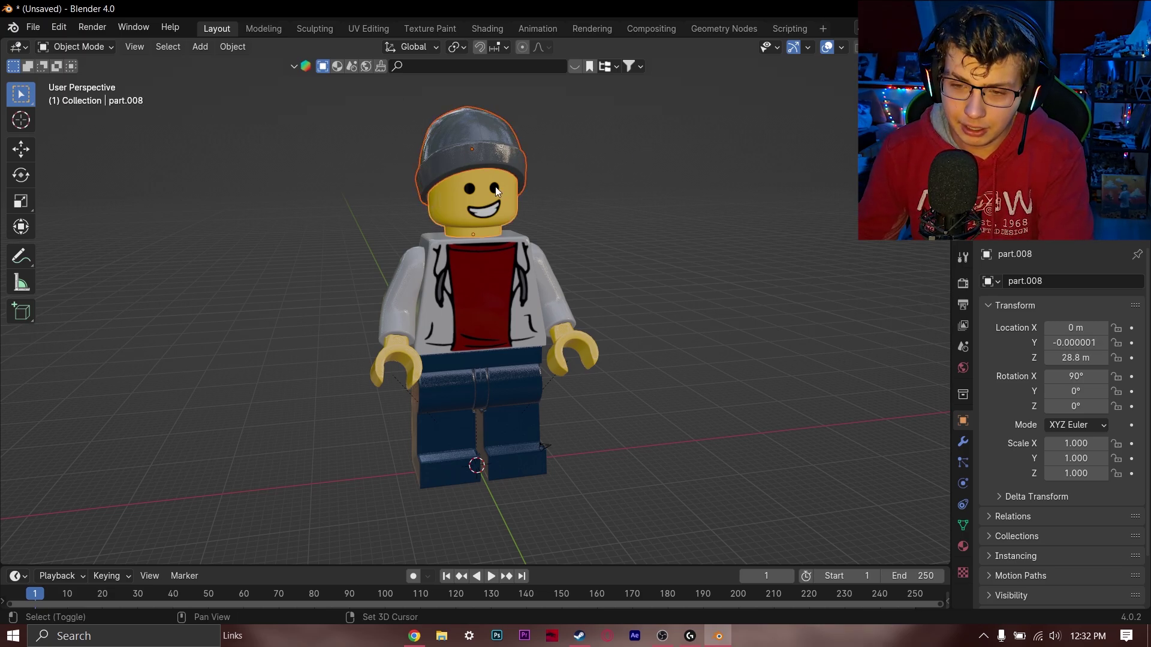
left_click(397, 275, "shift")
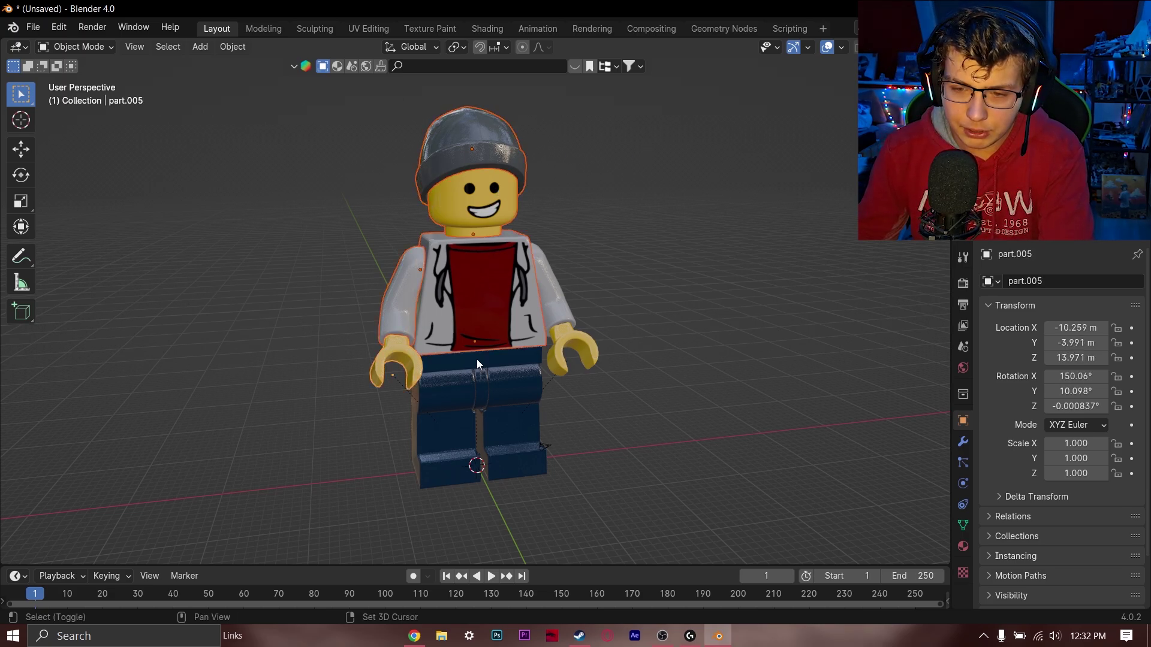
left_click(449, 411, "shift")
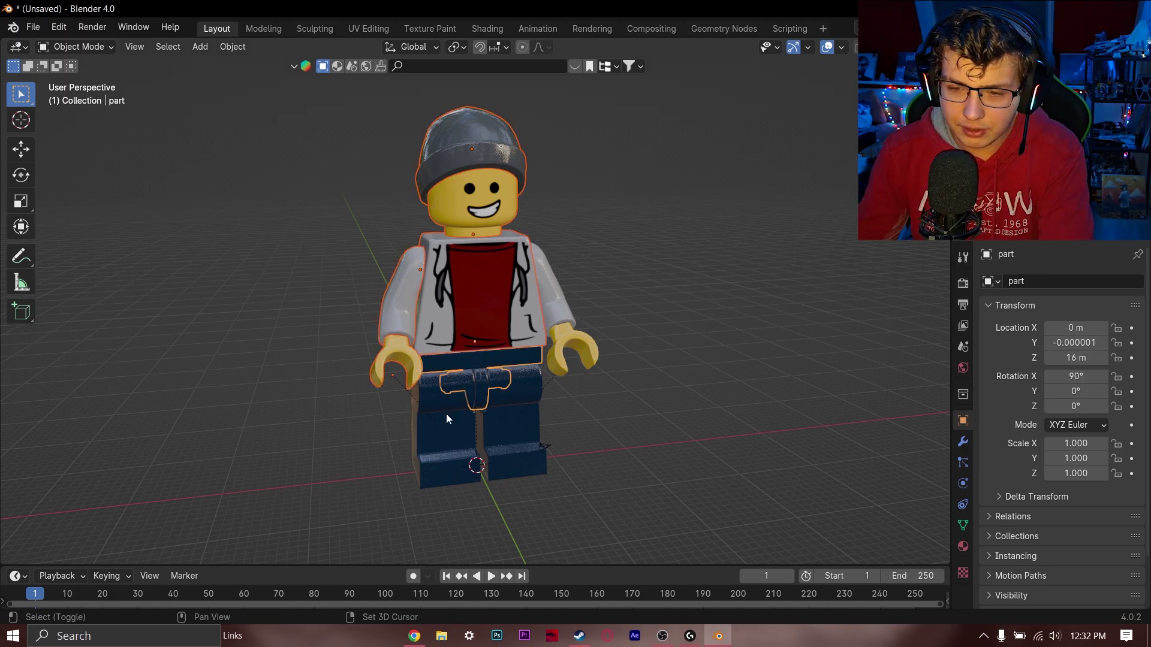
left_click(560, 339, "shift")
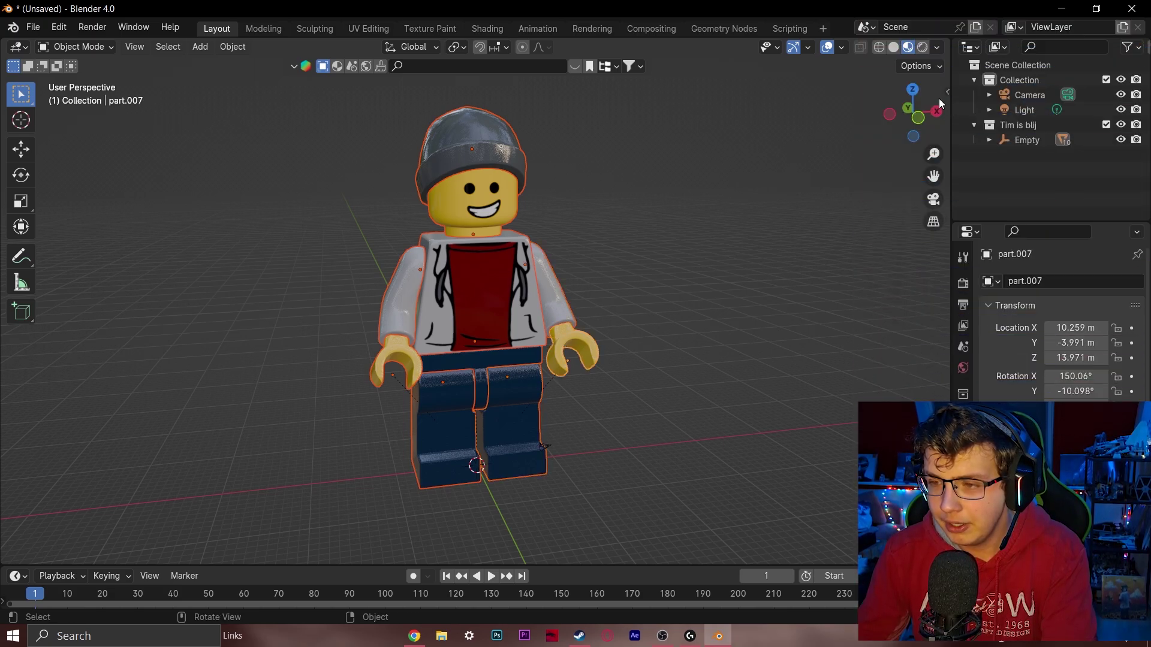
- Rig the selection with EpicFigRig's Rig Selected Minifigure in the side panel
left_click(945, 94)
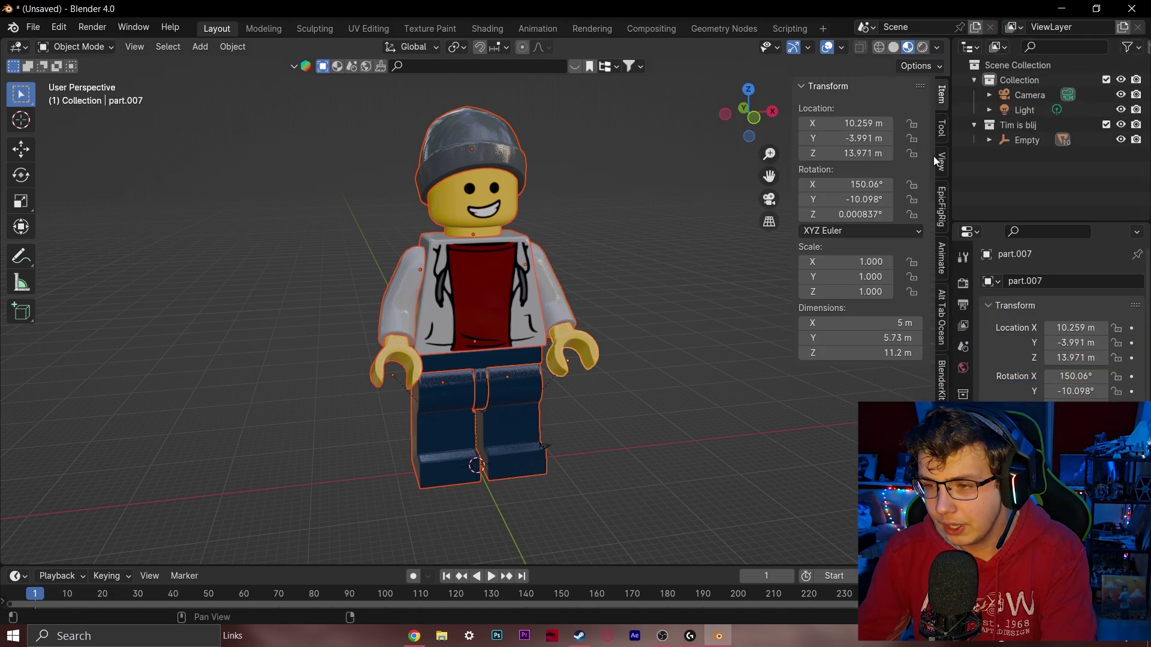
left_click(945, 207)
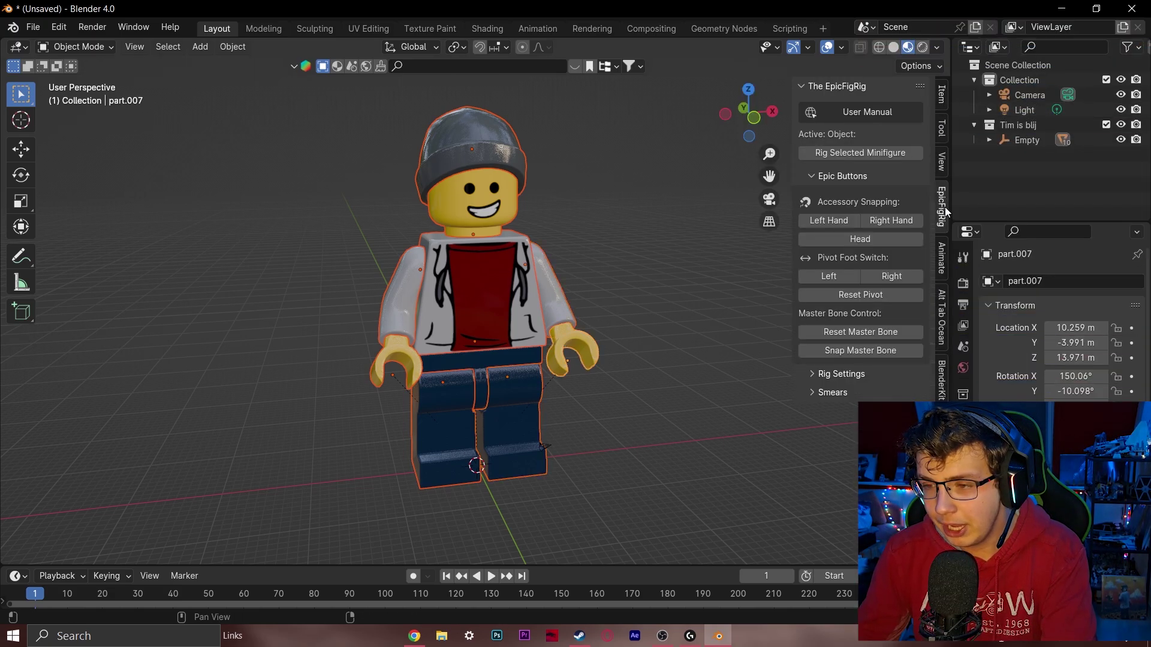
left_click(881, 154)
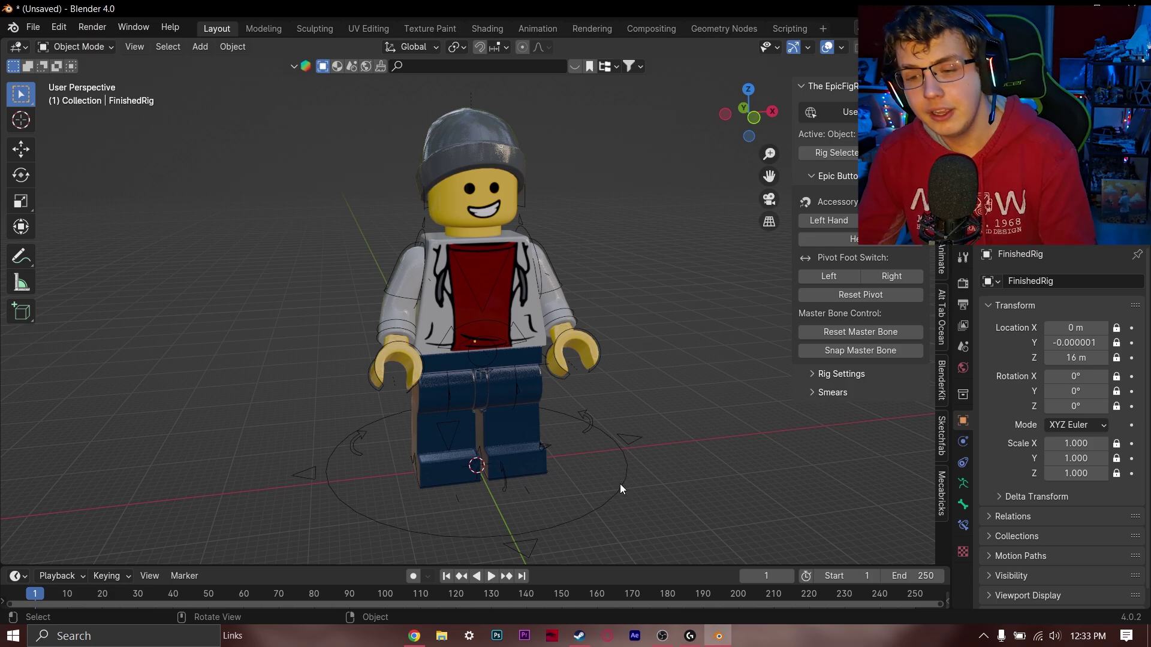
left_click(620, 484)
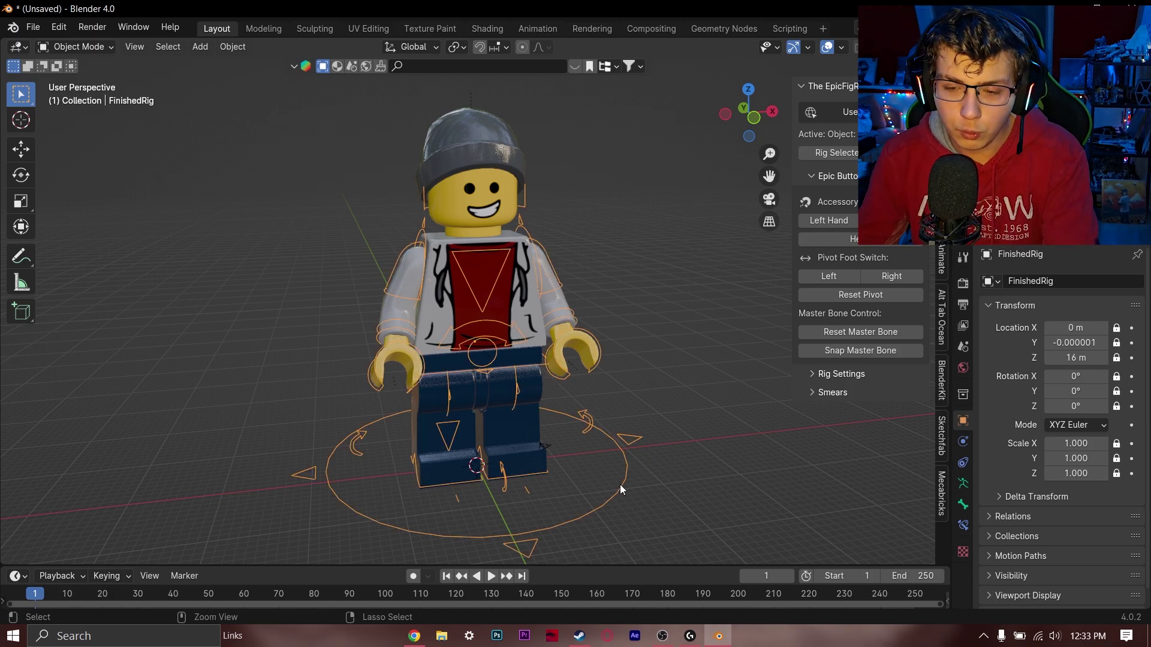
key("ctrl+Tab")
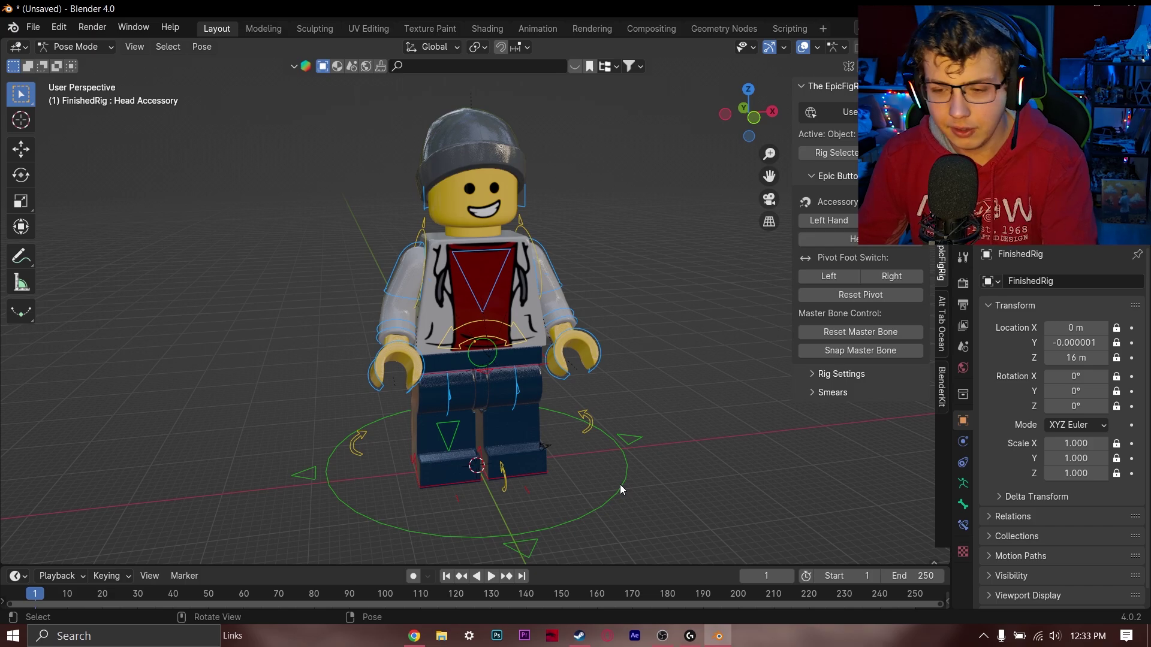
left_click(620, 484)
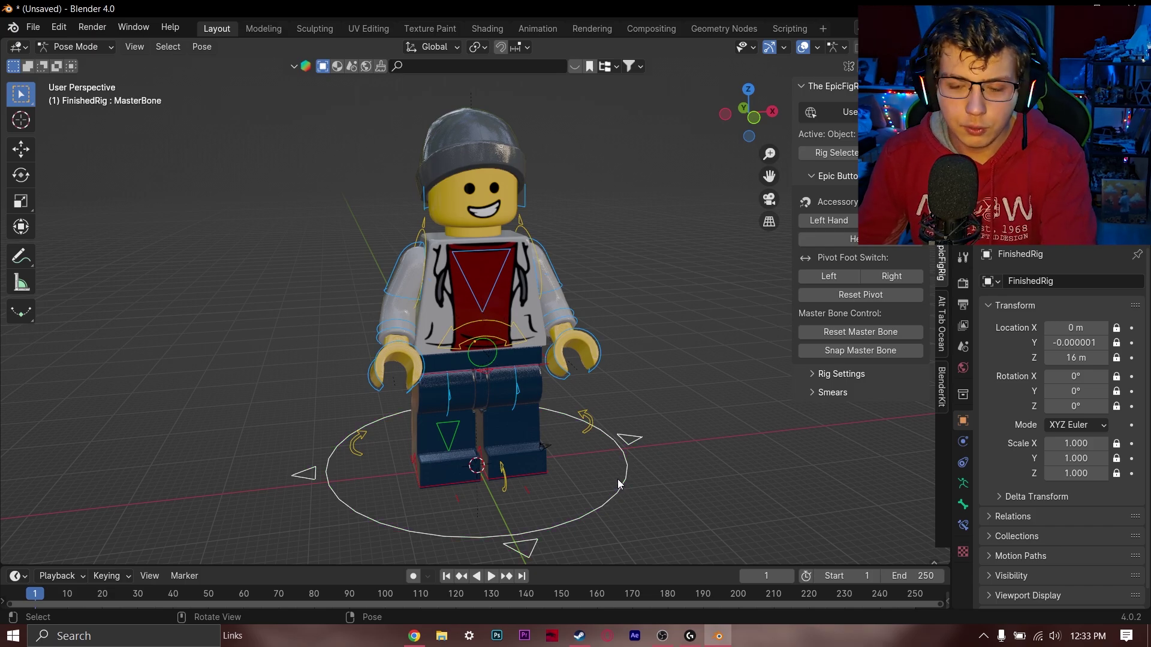
key("g")
left_click(626, 474)
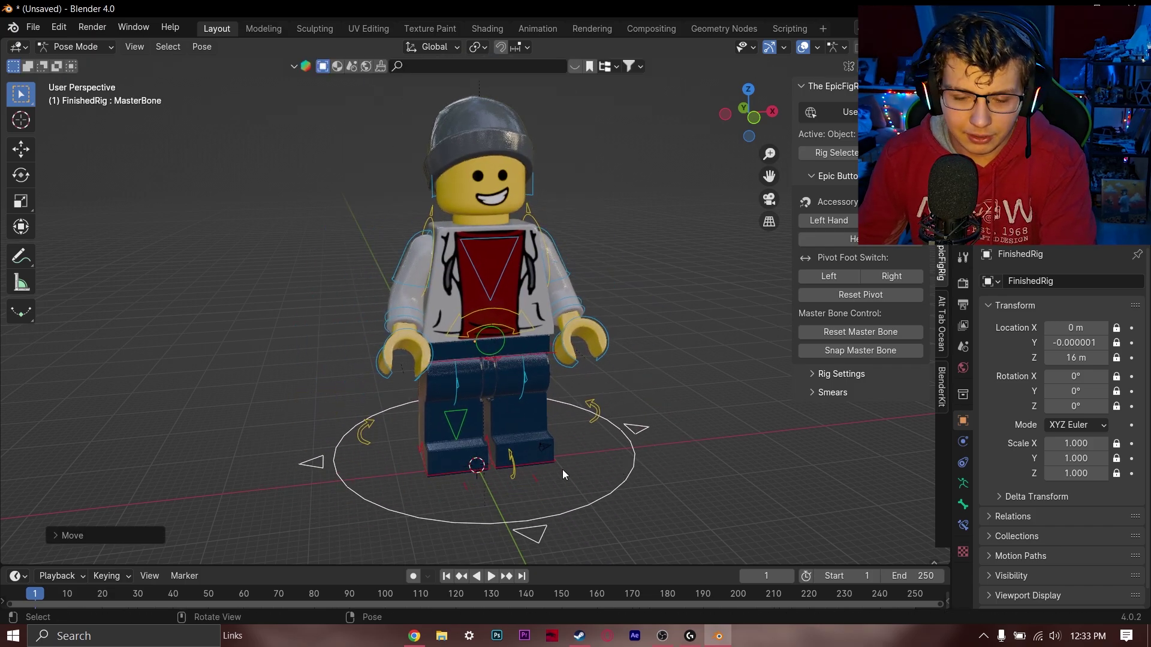
key("r")
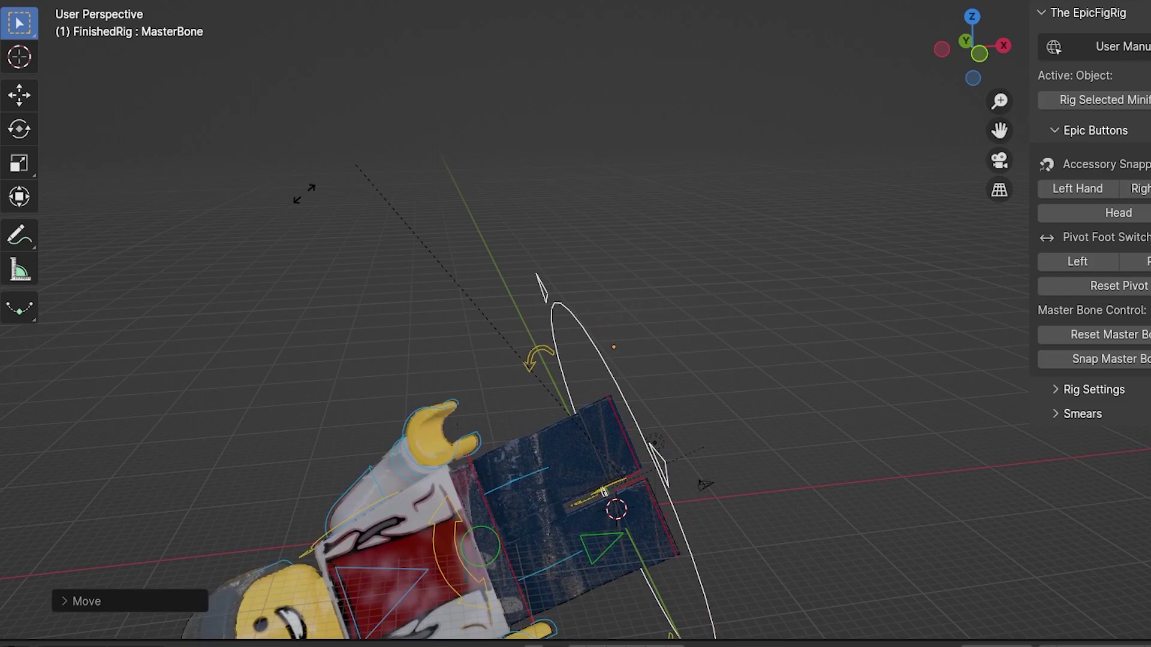
left_click(573, 325)
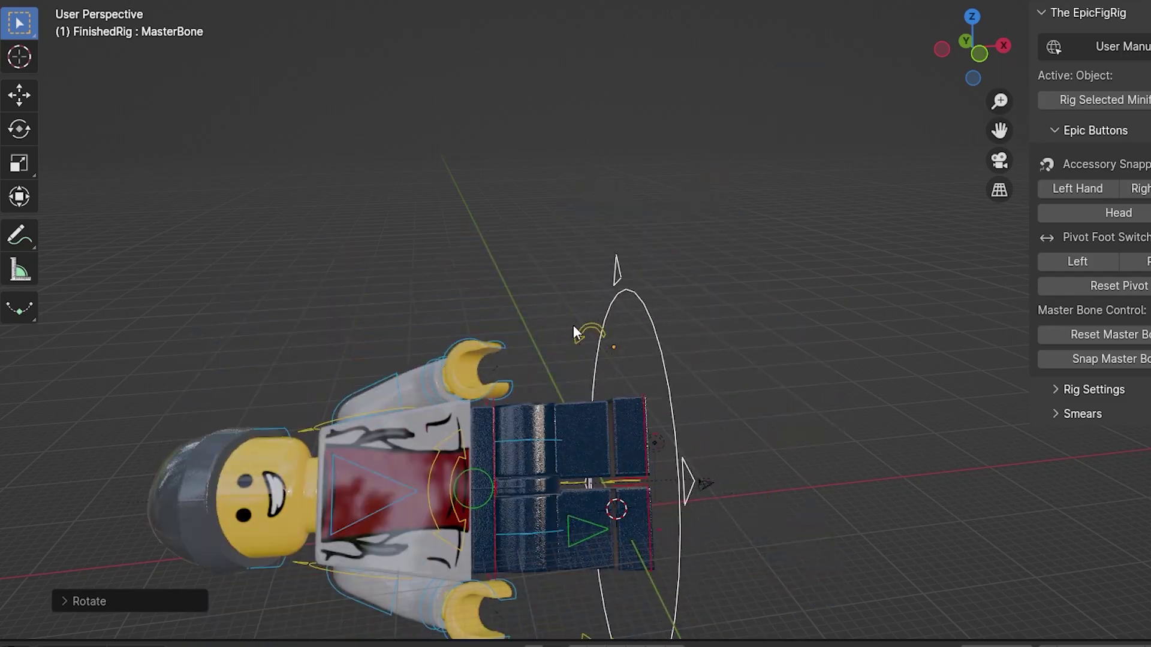
key("ctrl+z")
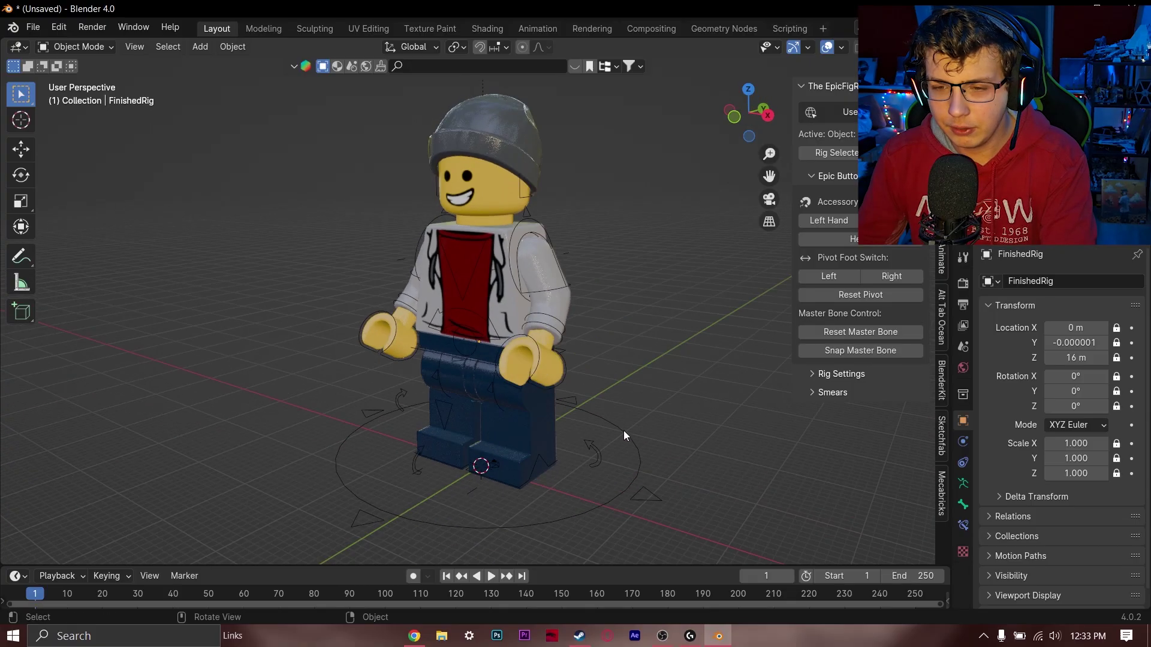
scroll(607, 433, "down", 3)
scroll(606, 432, "up", 1)
scroll(604, 428, "up", 2)
scroll(586, 418, "up", 2)
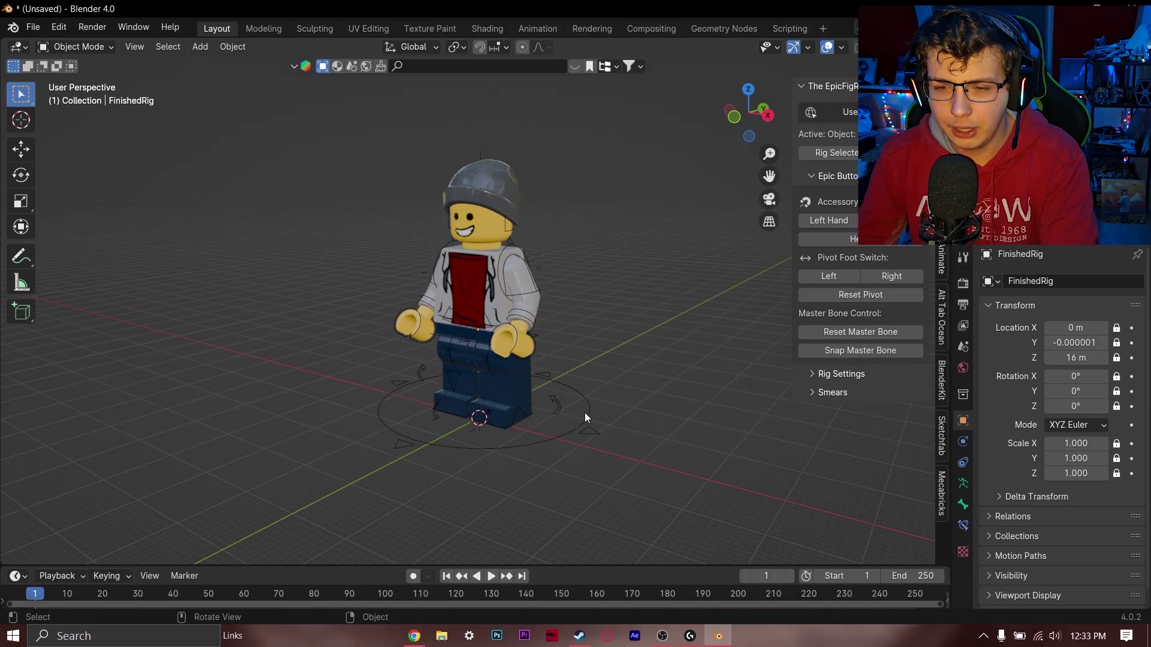
- Raise the viewport Clip End from 1000 m to 10000 m in the View panel
left_click(31, 29)
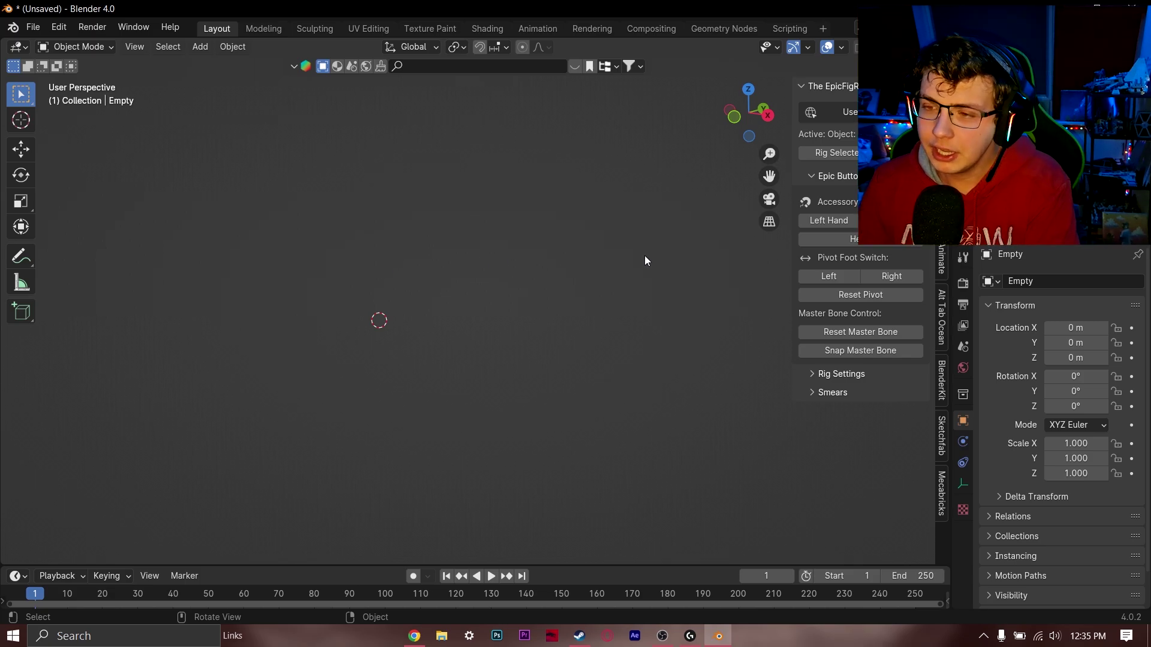
left_click(942, 173)
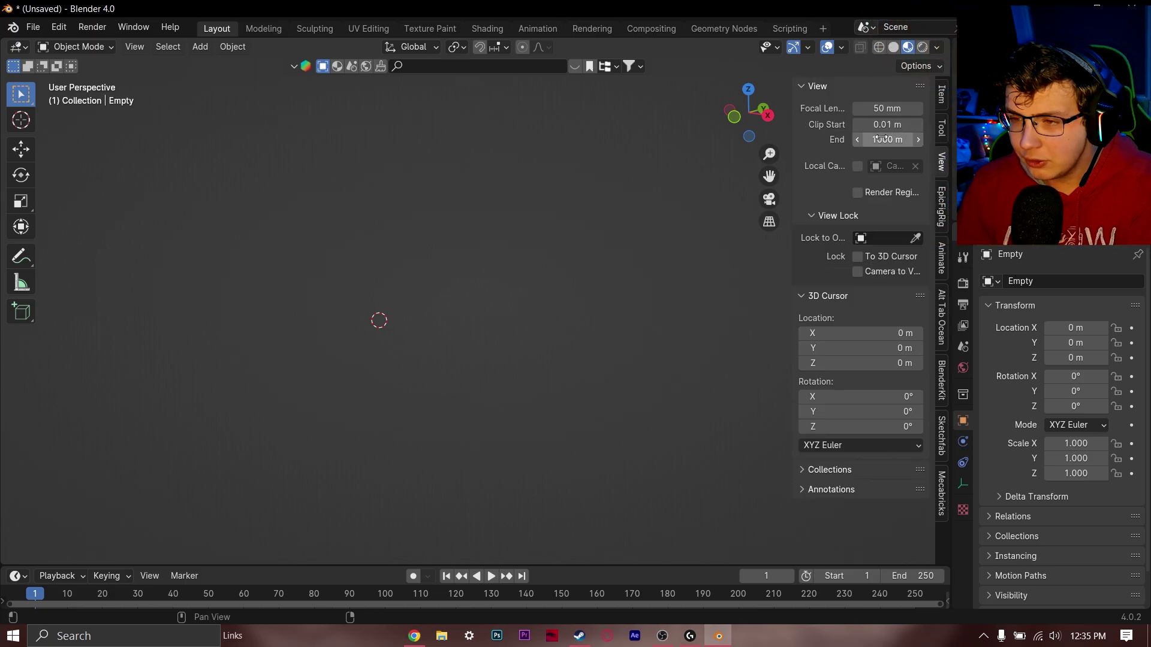
type("0")
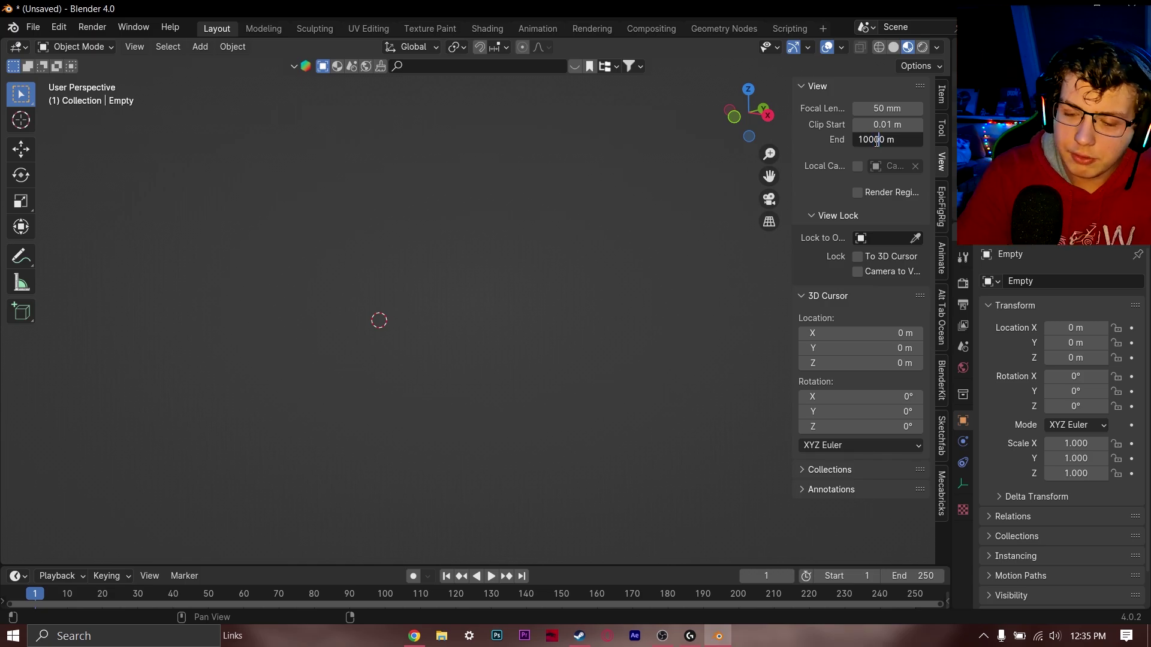
key("Return")
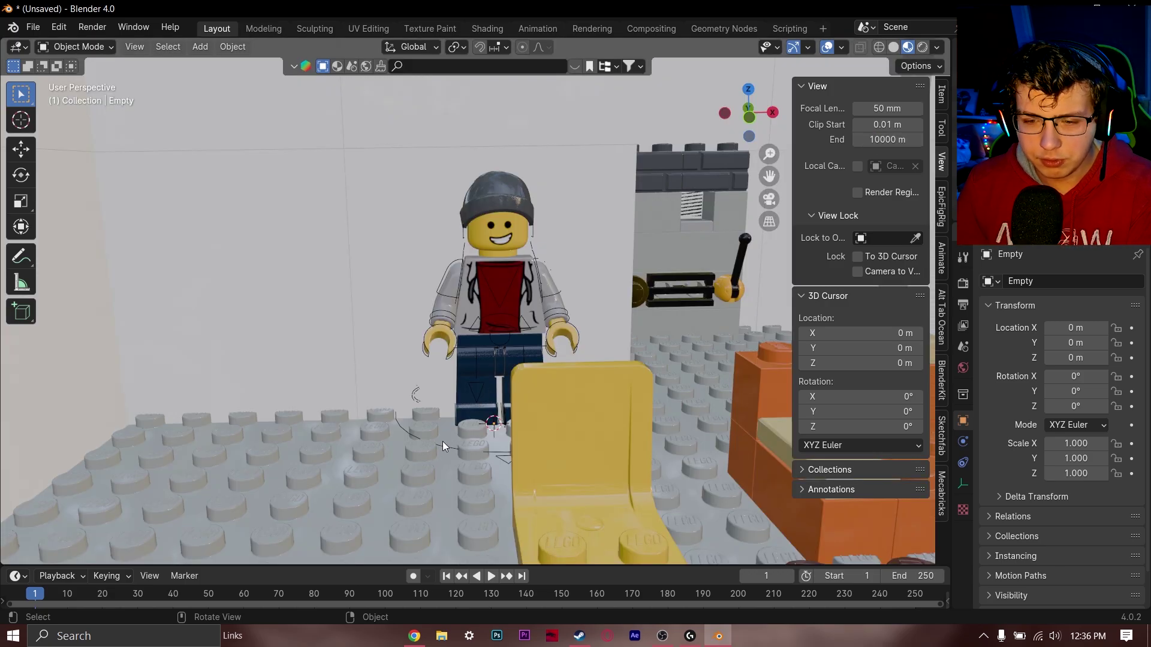
- Select the minifigure rig in Pose Mode and move it across to the table
left_click(444, 445)
key("ctrl+Tab")
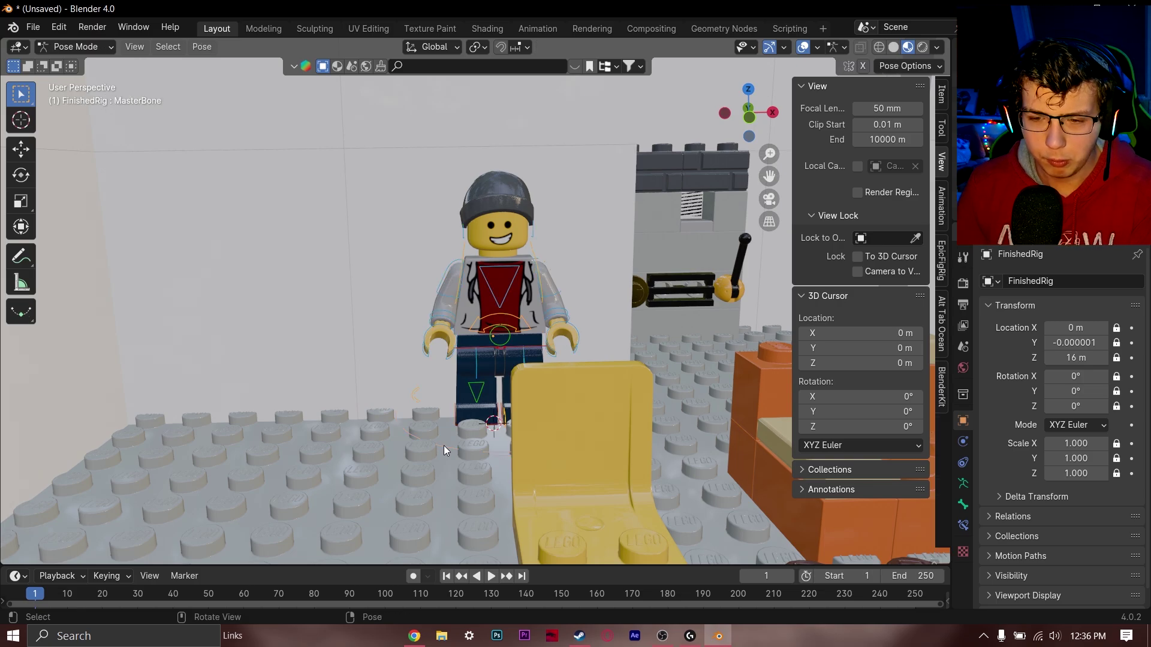
left_click(20, 156)
middle_click_drag(537, 324, 673, 328)
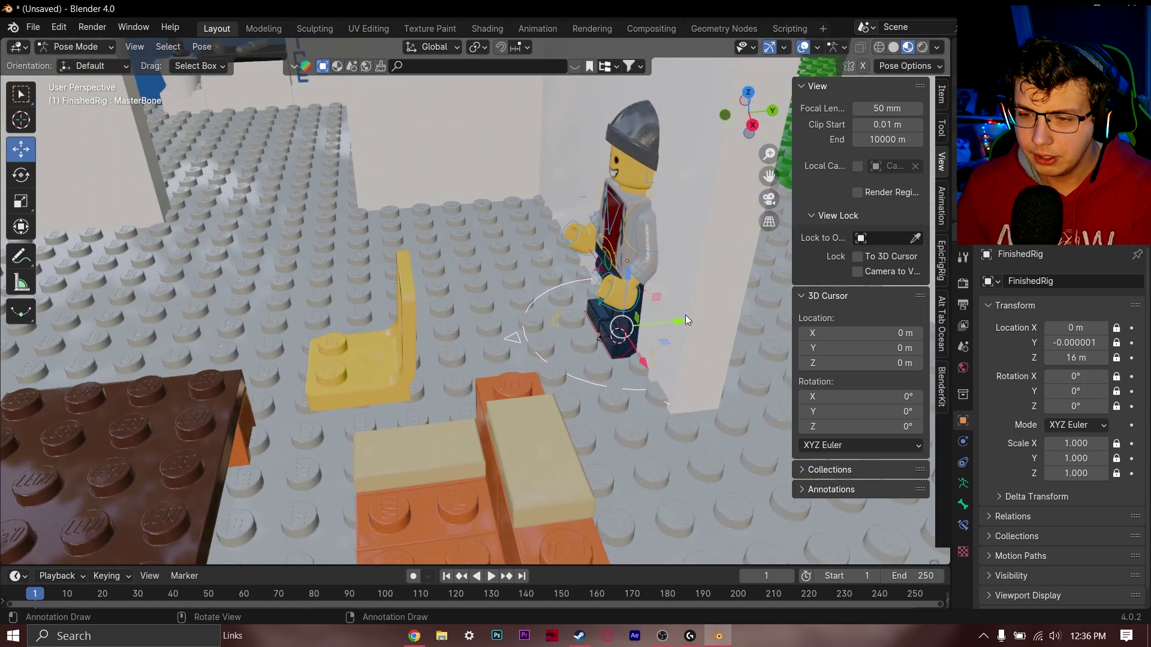
left_click_drag(686, 318, 469, 309)
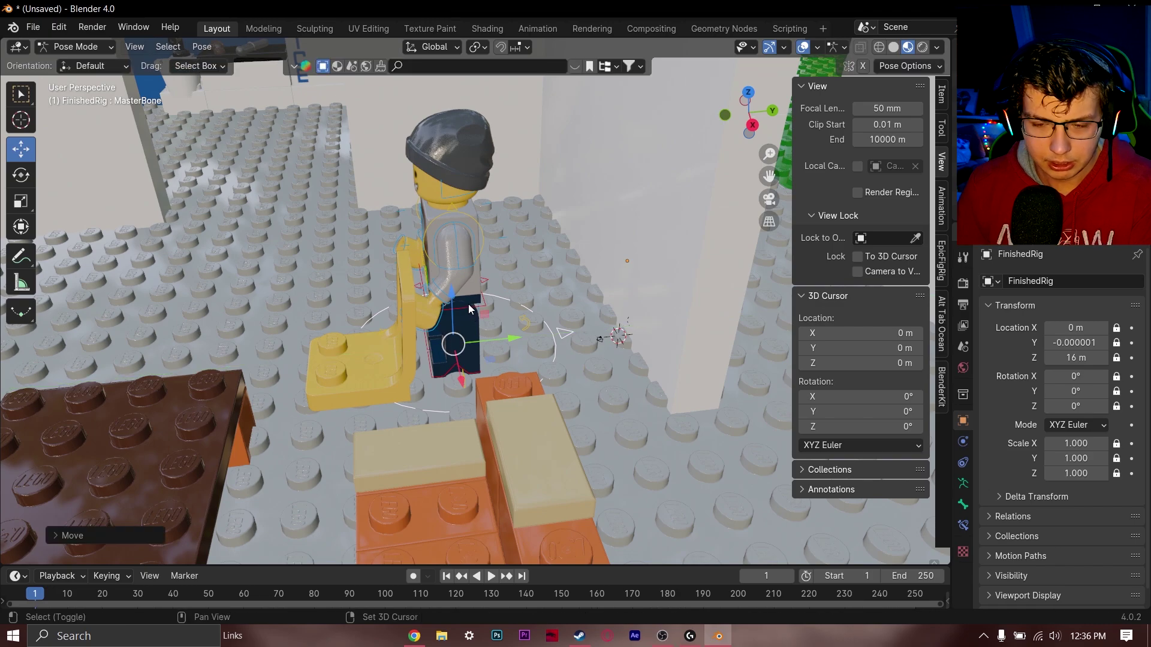
middle_click_drag(469, 309, 469, 304)
mouse_move(347, 377)
left_mouse_down()
mouse_move(531, 384)
mouse_move(546, 338)
left_mouse_up()
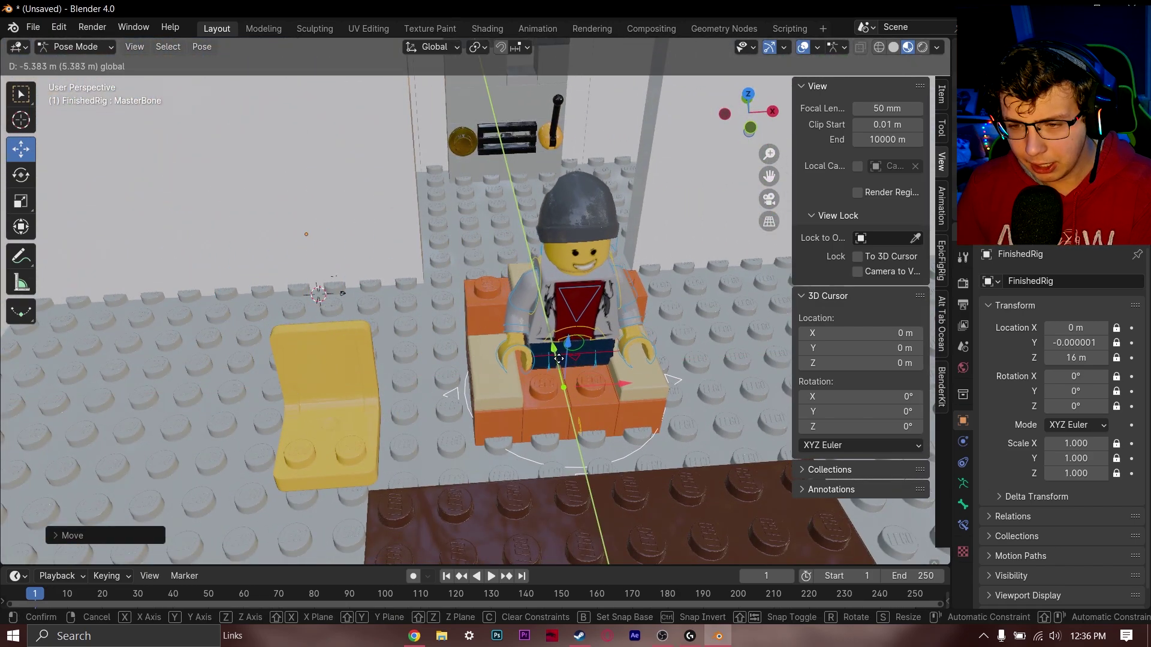
scroll(550, 334, "up", 3)
middle_click_drag(549, 334, 553, 367)
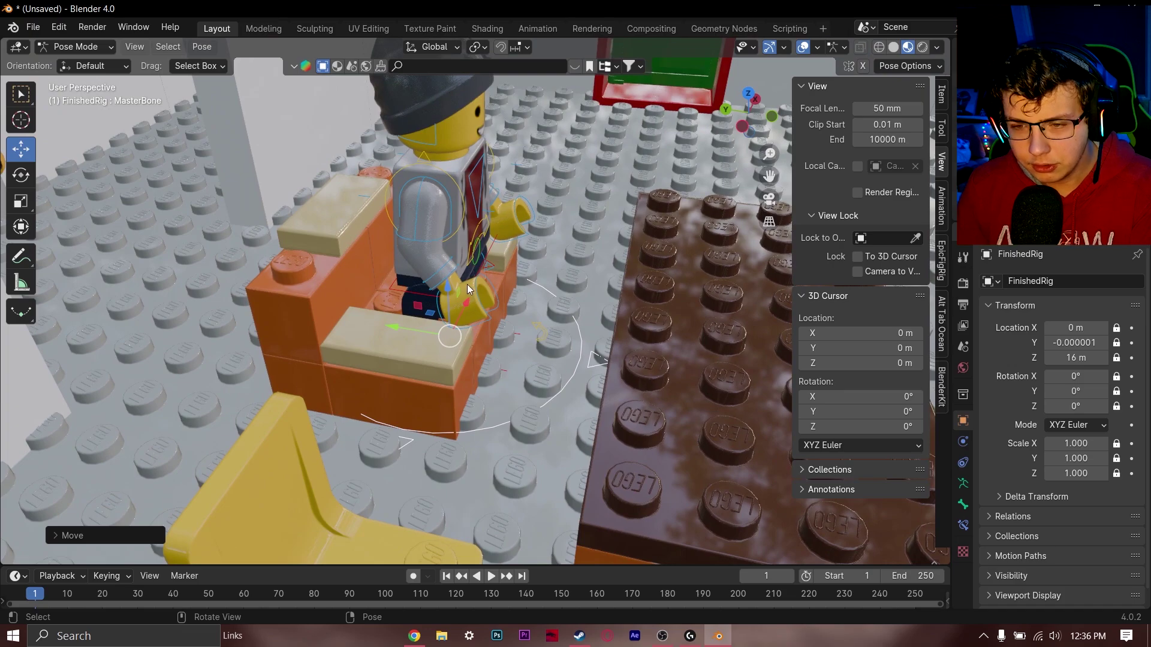
- Place the left foot under the table and lower the body onto the orange seat
left_click(501, 351)
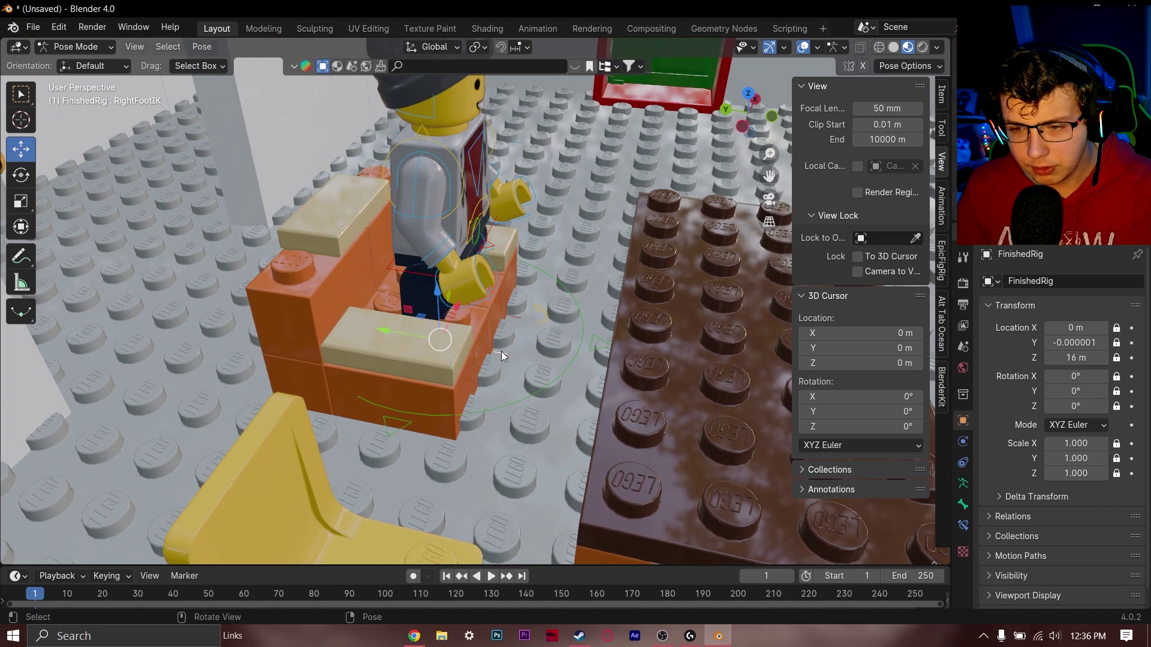
left_click(462, 369)
key("g")
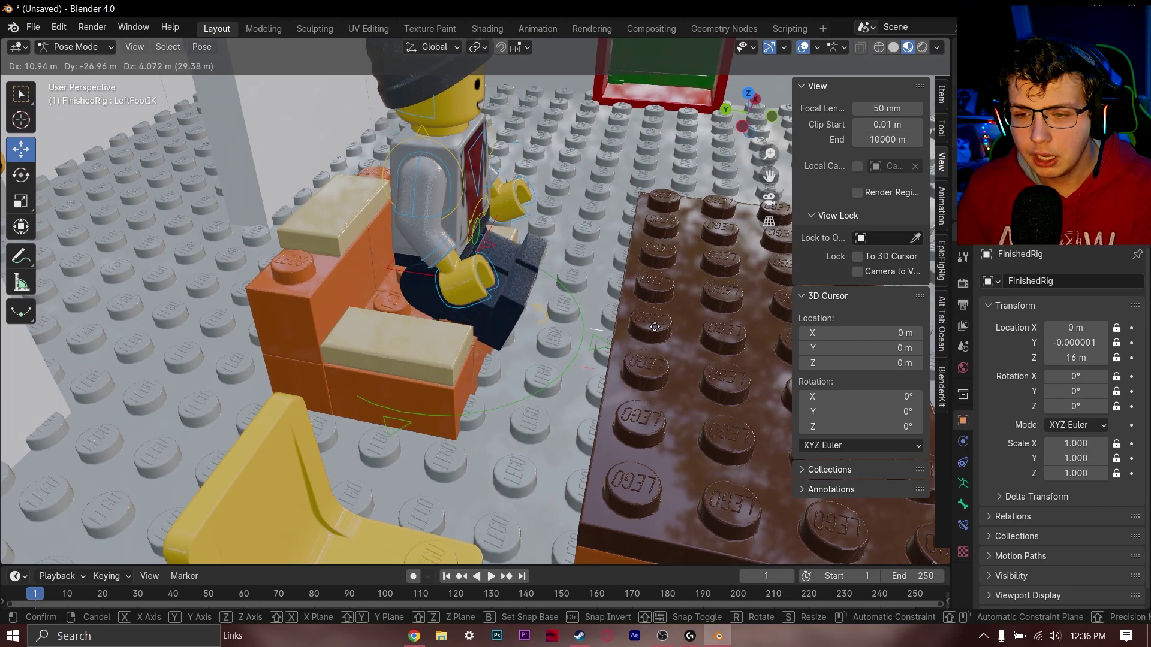
left_click(607, 329)
left_click(493, 257)
key("g")
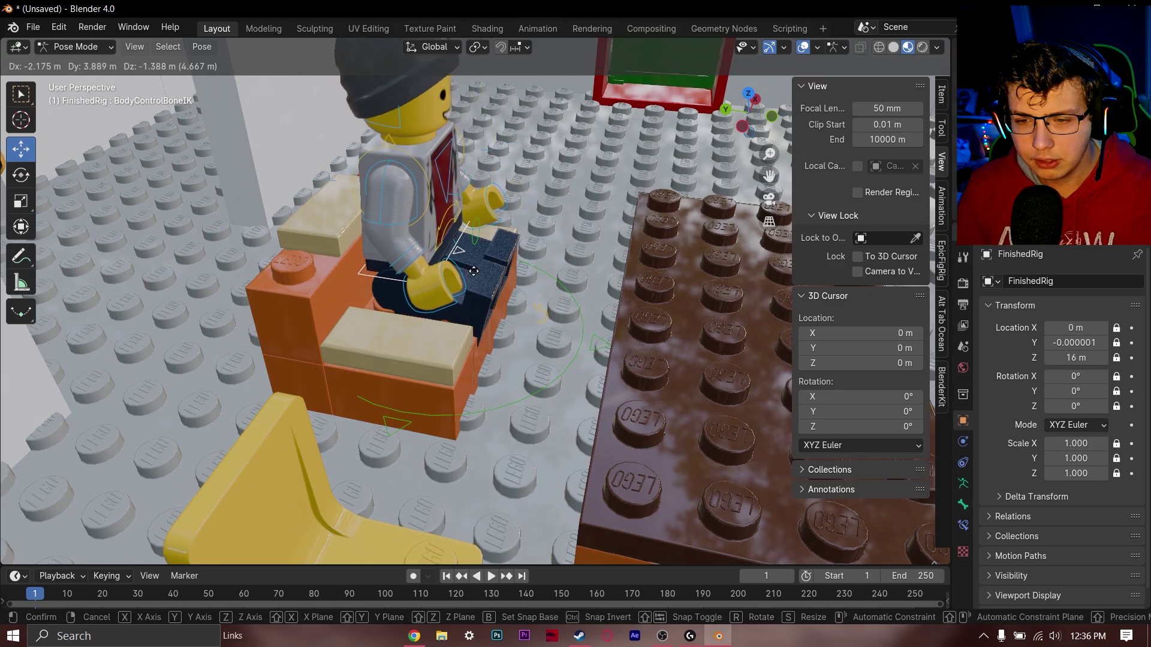
left_click(498, 286)
- Walk-navigate the view back to the seated minifigure and return to Object Mode
key("shift+grave")
key("w")
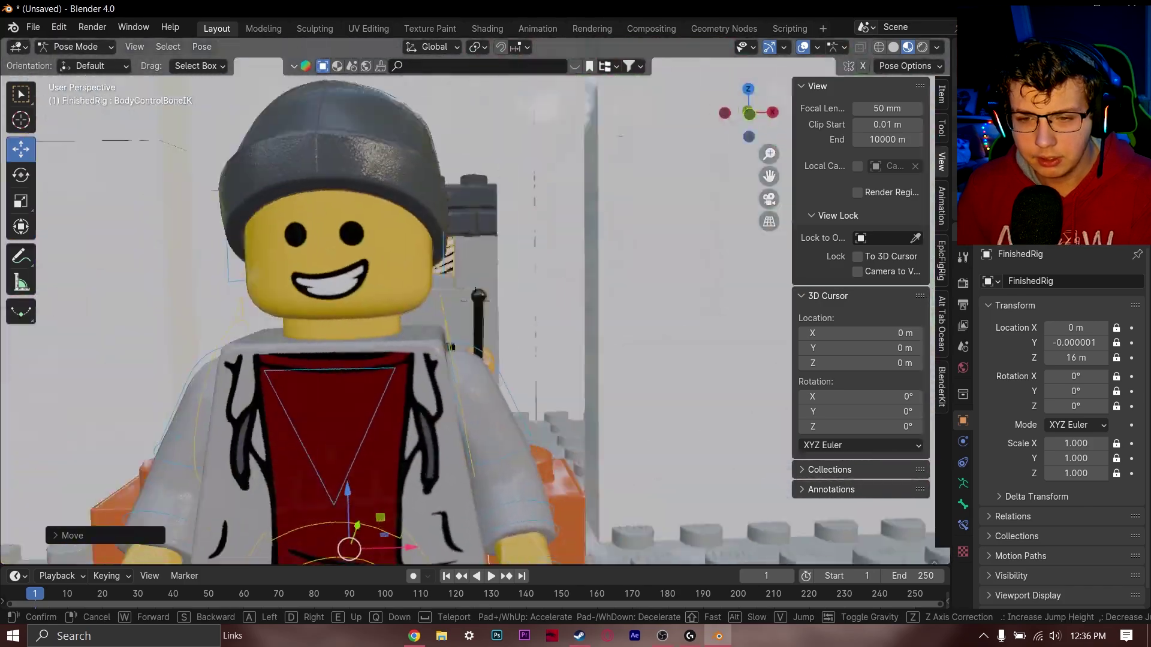
key("s")
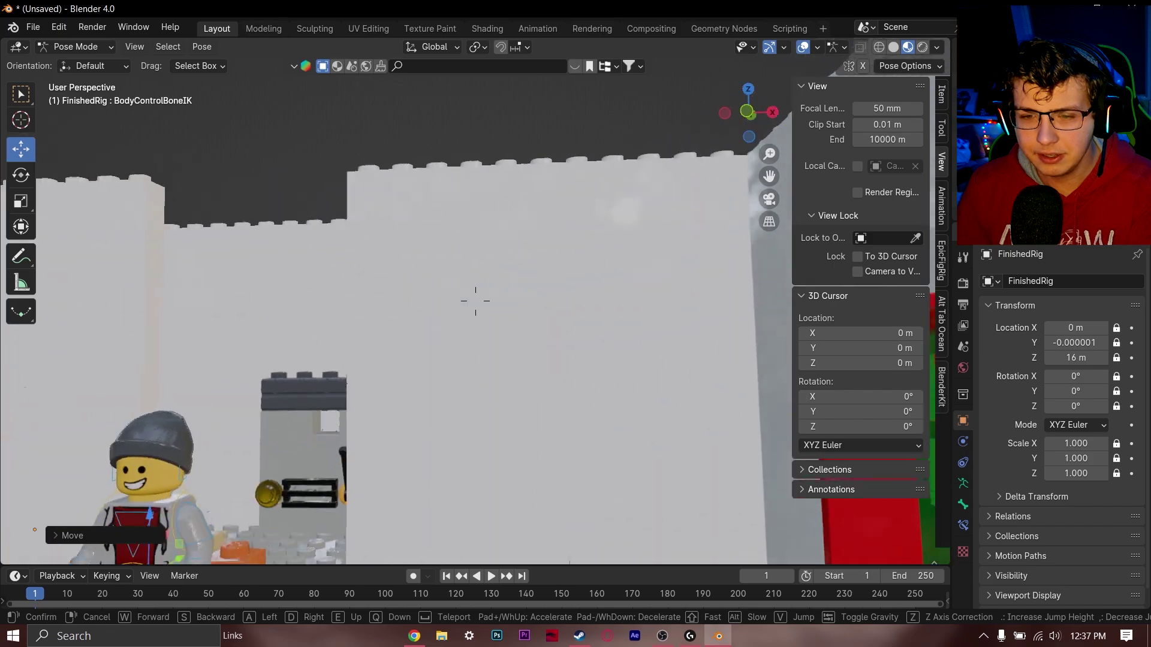
key("s")
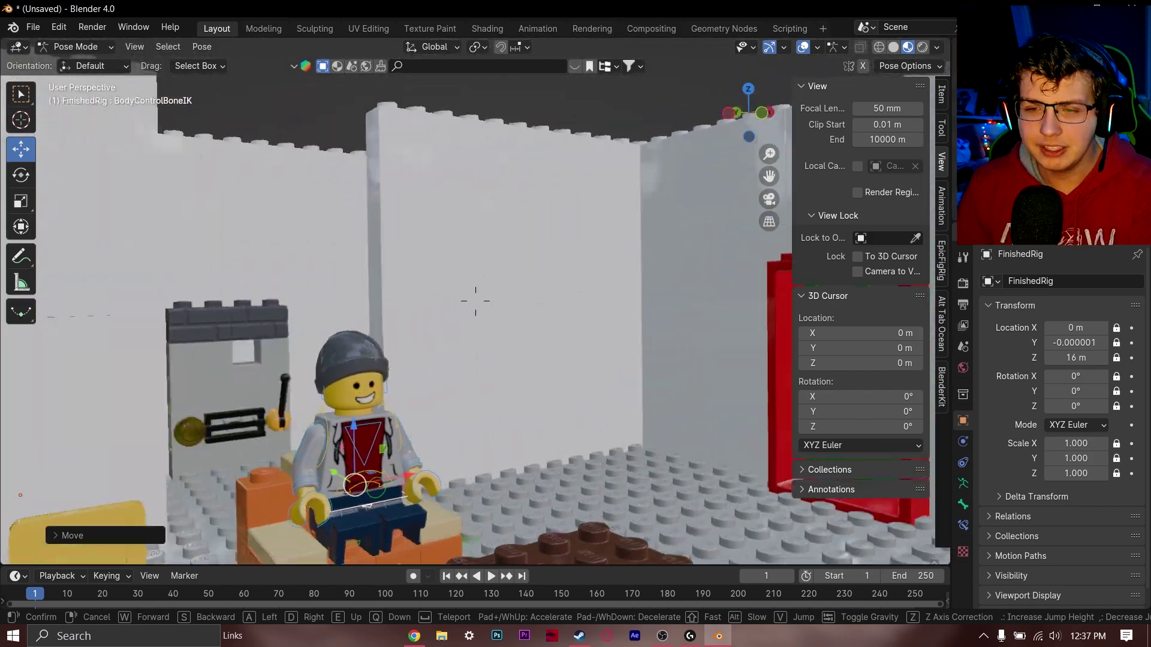
key("w")
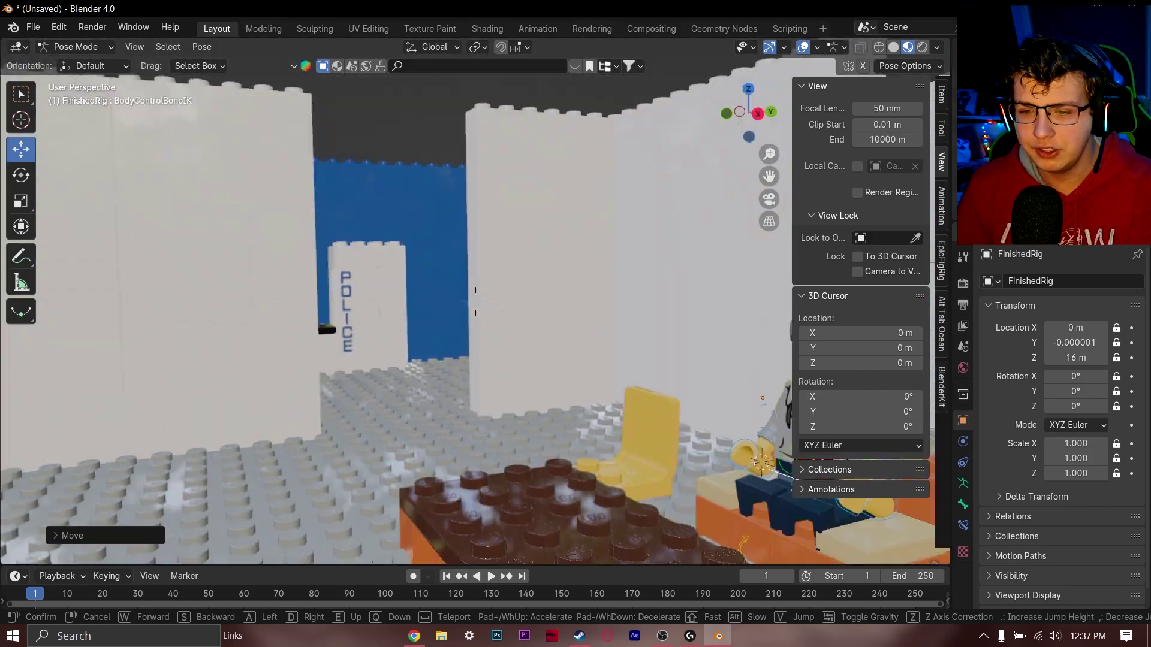
key("Return")
key("ctrl+Tab")
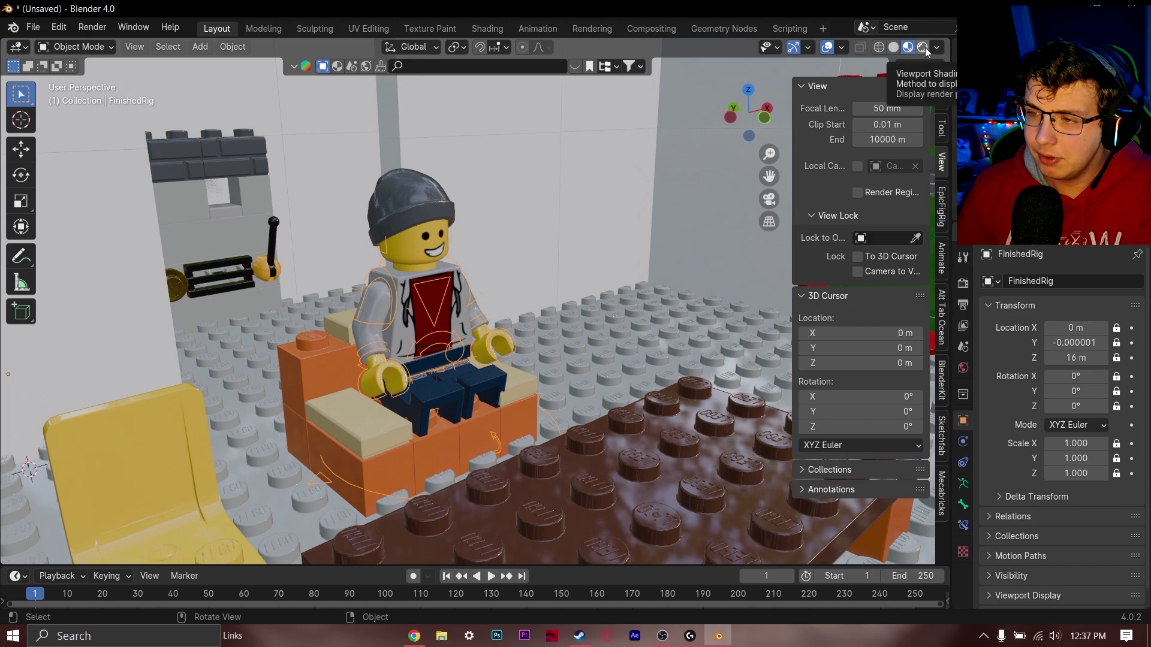
- Switch the viewport to Rendered shading and fly back to face the seated minifigure
left_click(926, 48)
key("shift+grave")
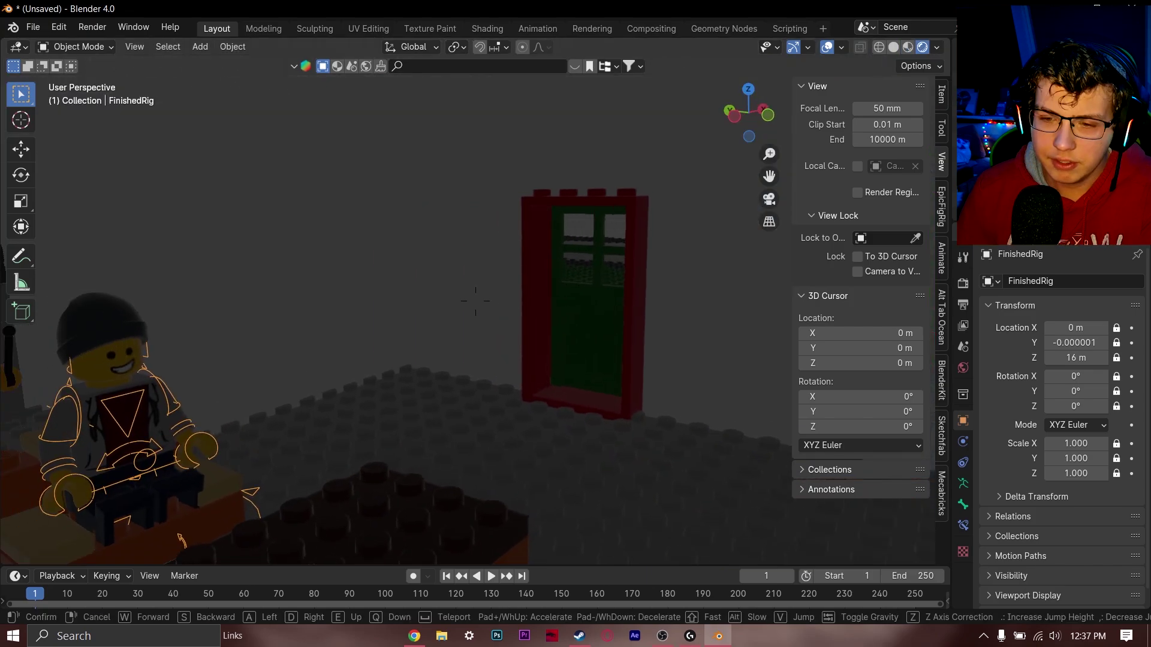
key("s")
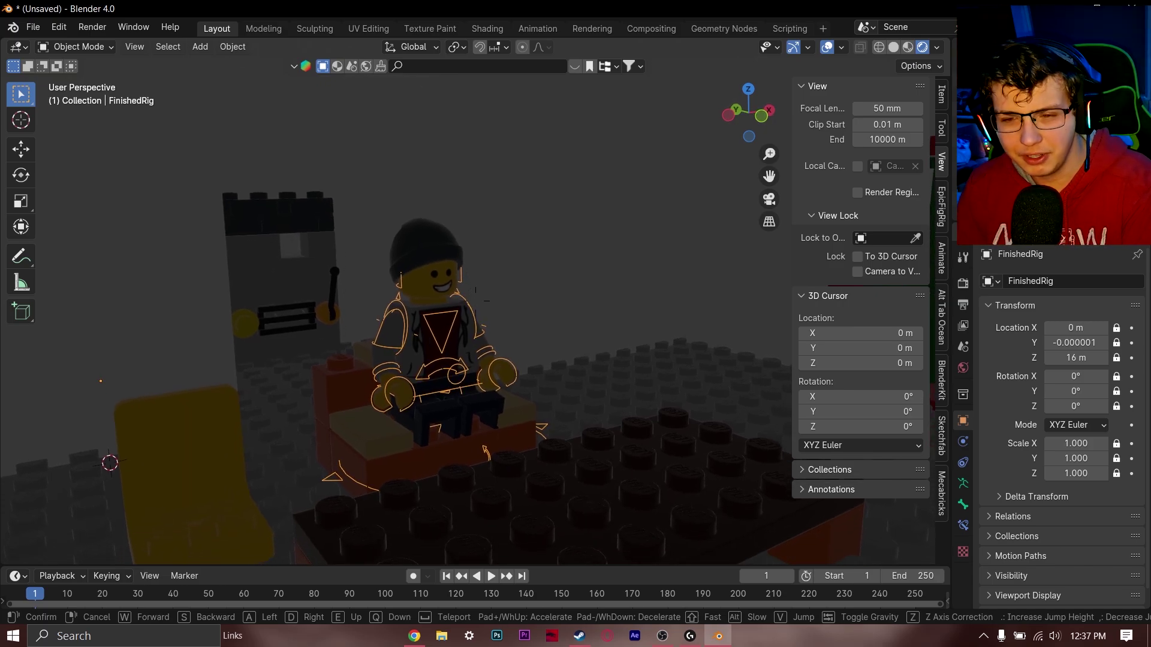
left_click(547, 201)
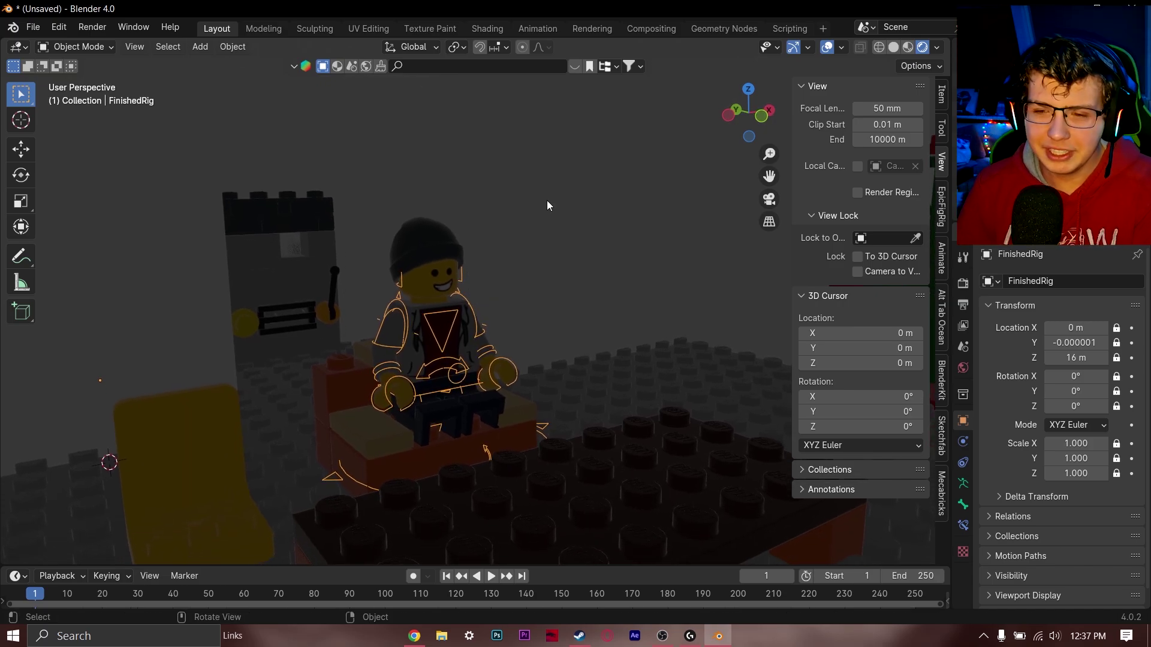
- Set the render engine to Cycles with GPU Compute as the device
left_click(963, 286)
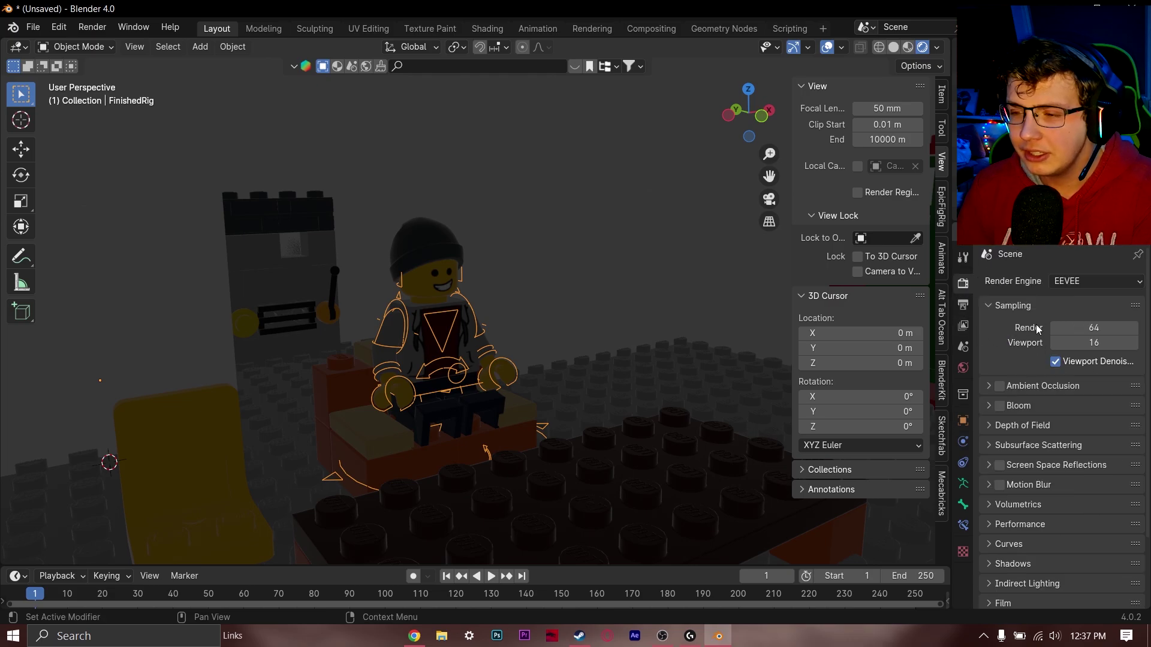
left_click(1083, 284)
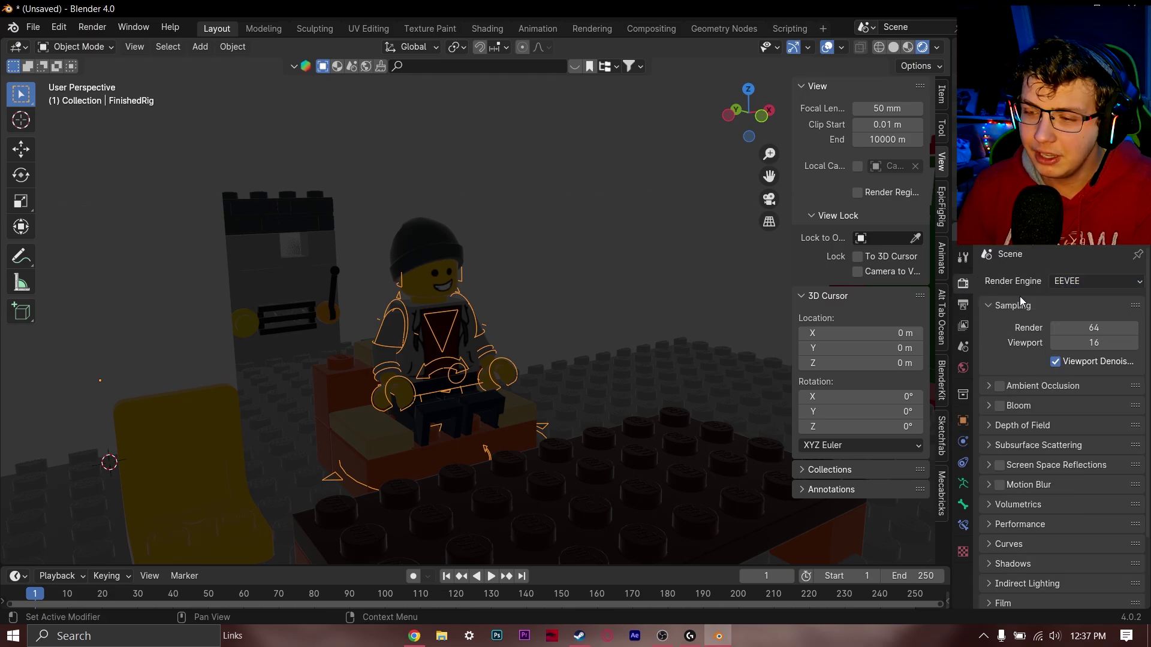
left_click(1071, 288)
key("c")
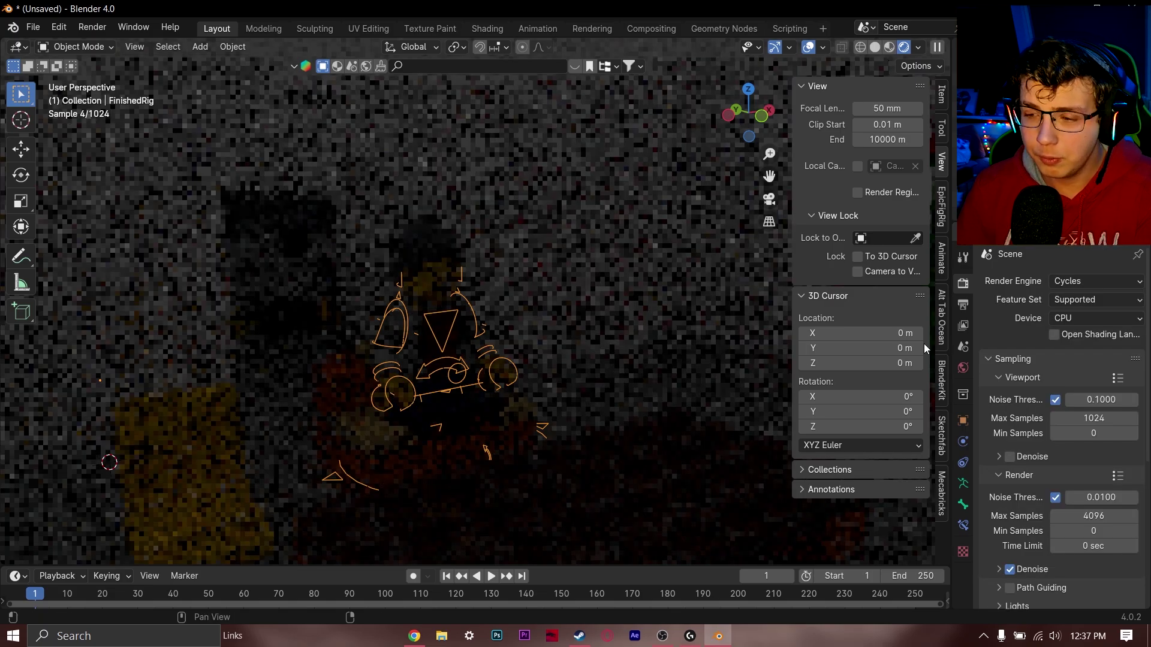
left_click(1097, 320)
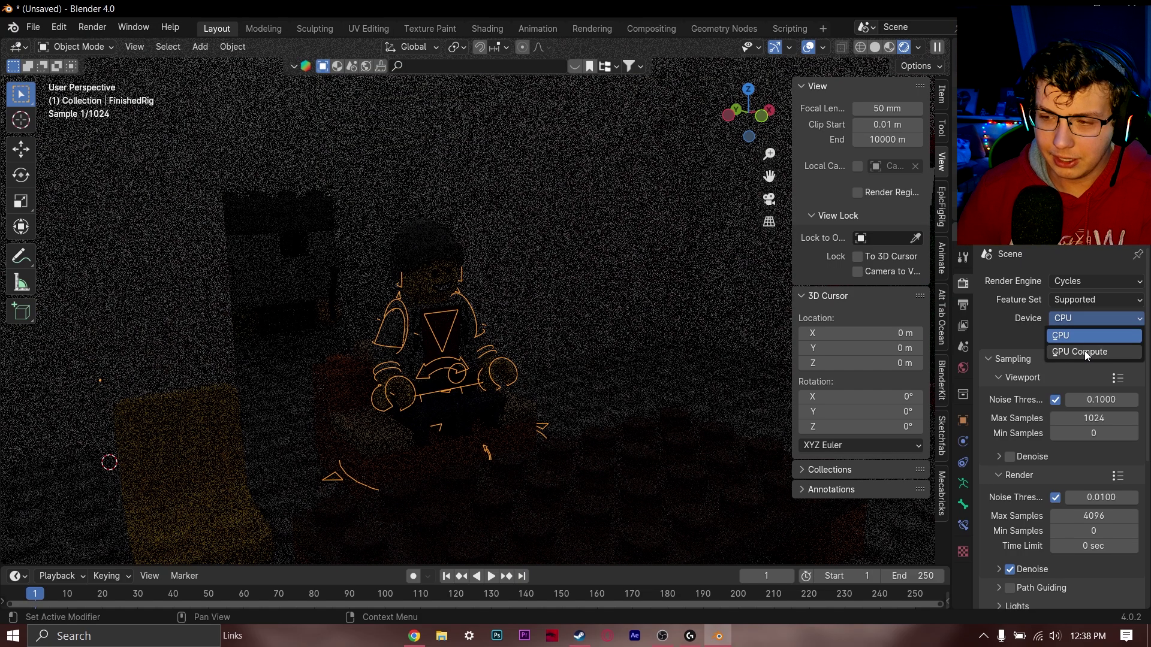
left_click(1084, 352)
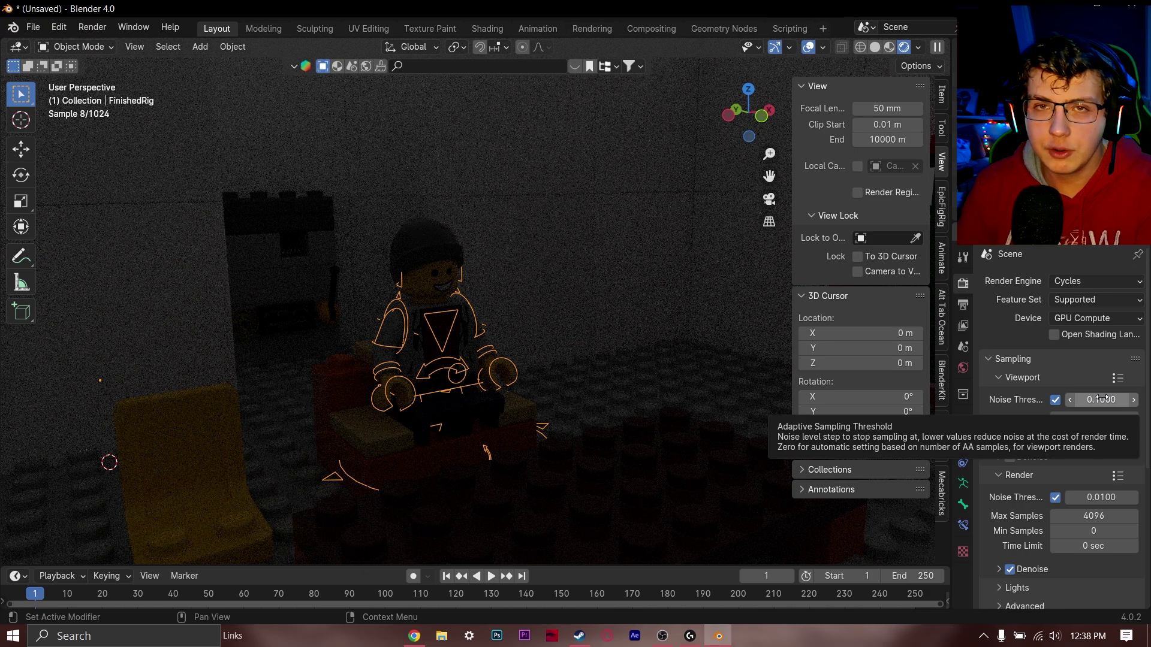
- Set viewport Noise Threshold 1, Max Samples 100, and enable viewport denoising
left_click(1102, 399)
type("1")
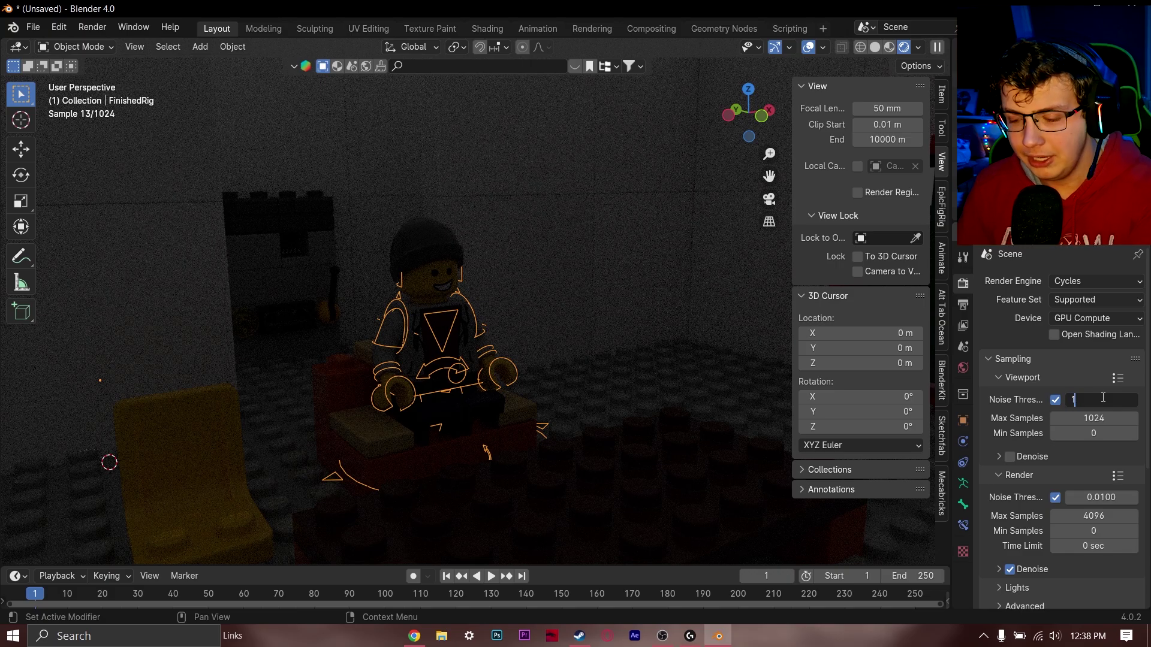
key("Return")
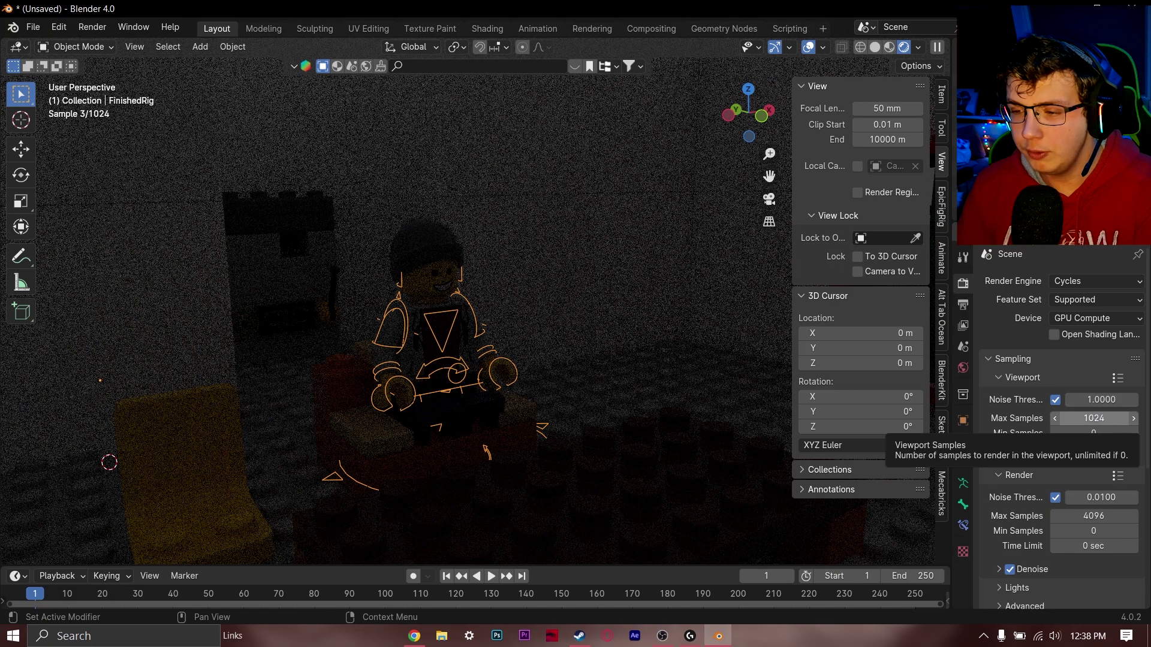
left_click(1098, 419)
type("100")
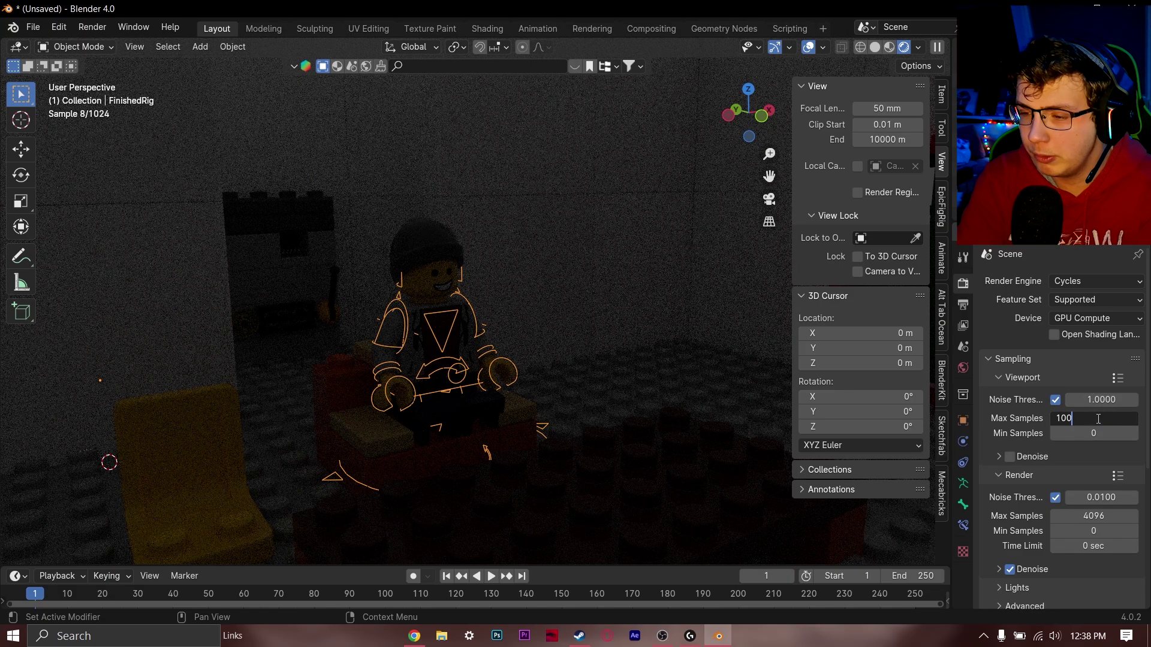
left_click(1010, 457)
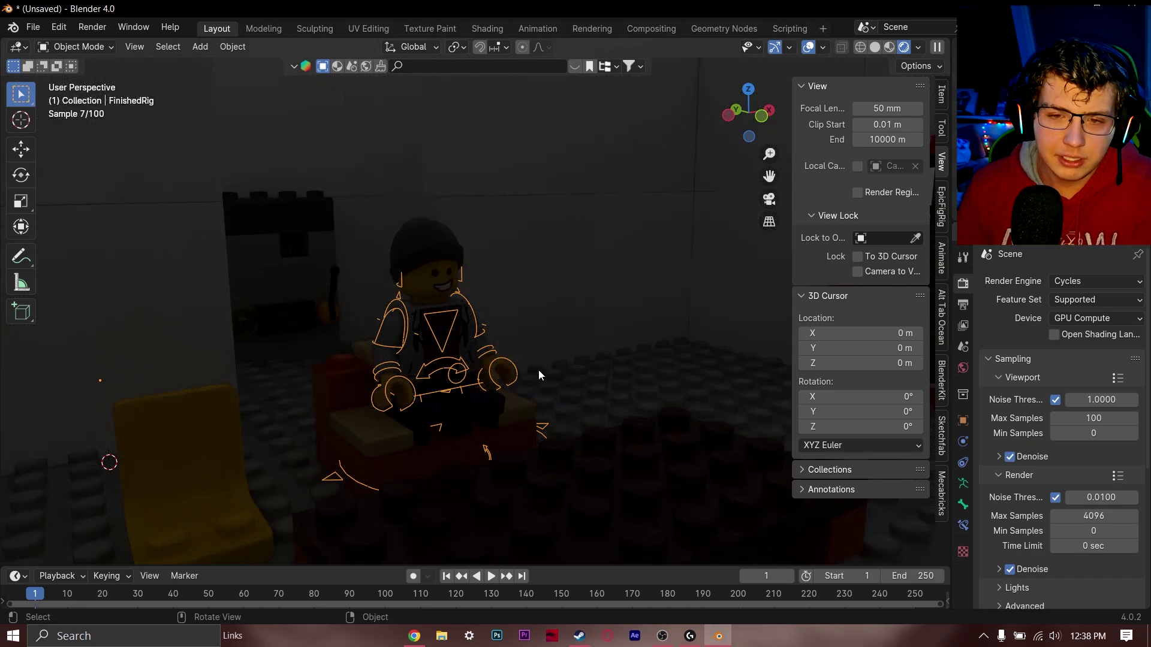
left_click(24, 115)
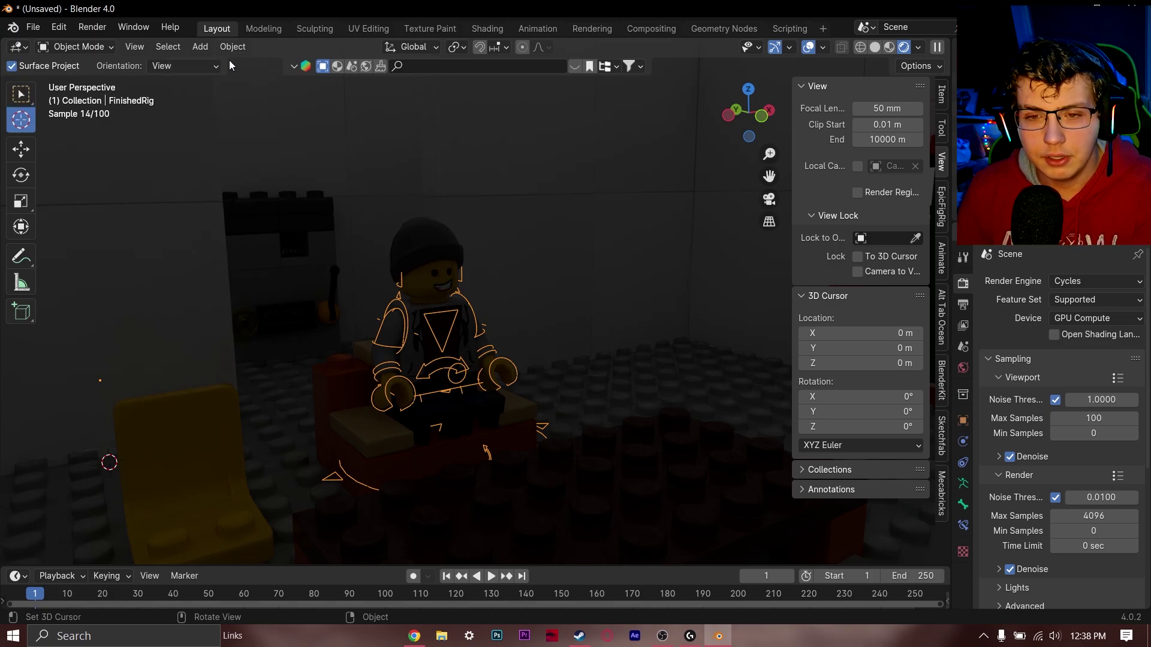
- Add a Sun light to the brick room scene
left_click(200, 46)
mouse_move(222, 243)
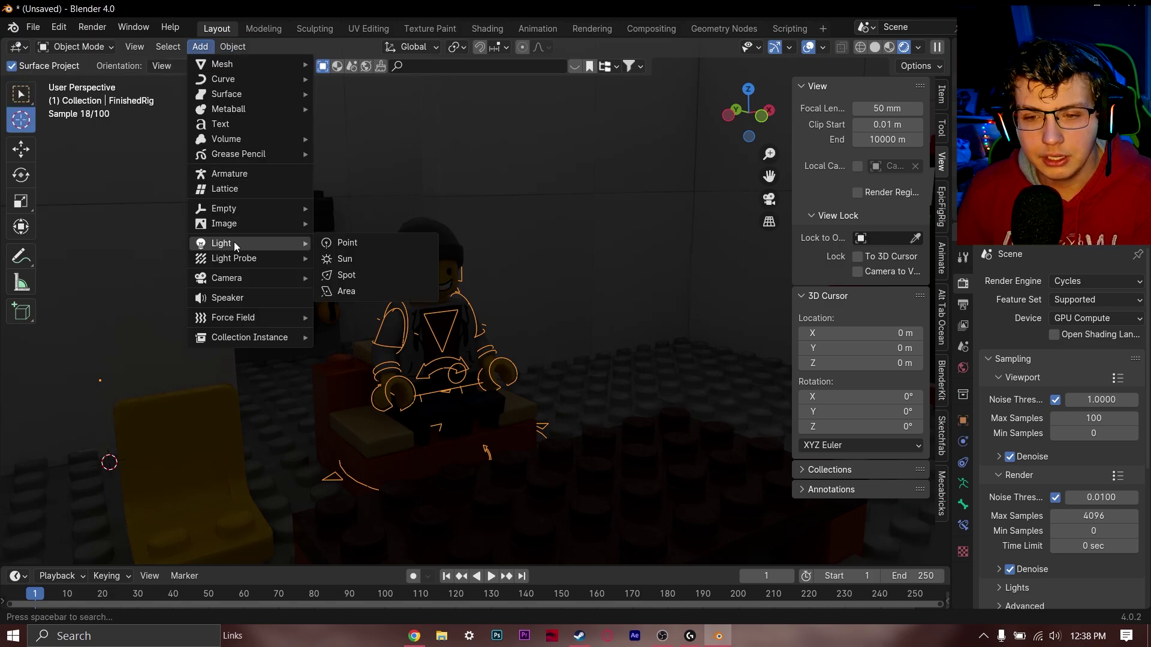
left_click(358, 258)
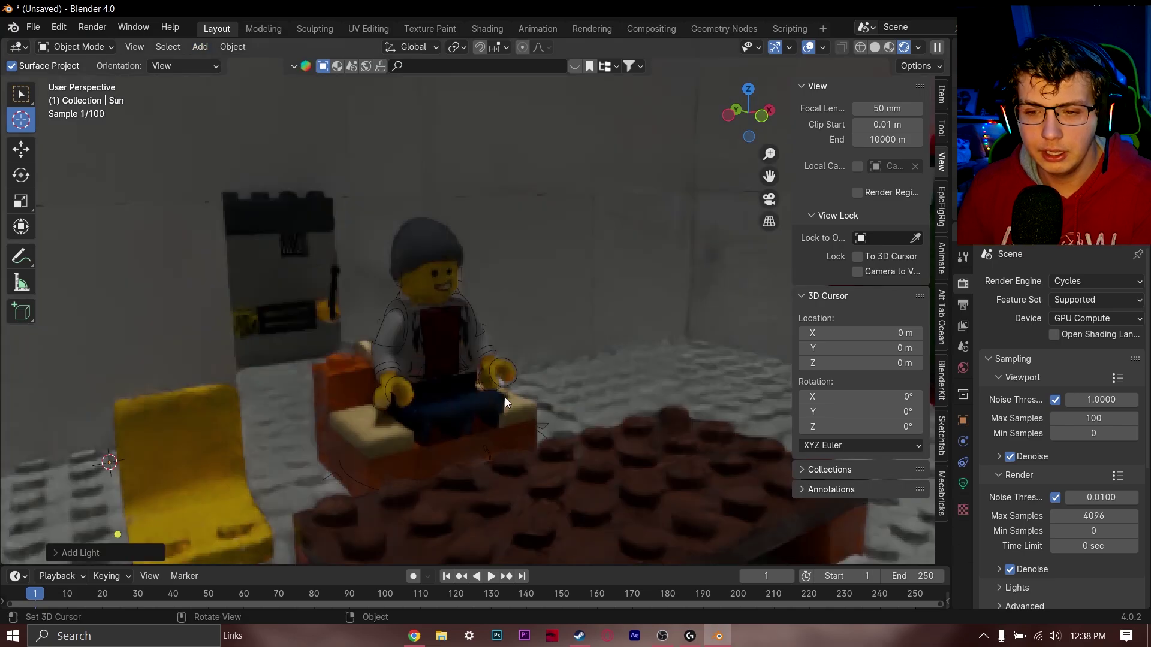
key("shift+grave")
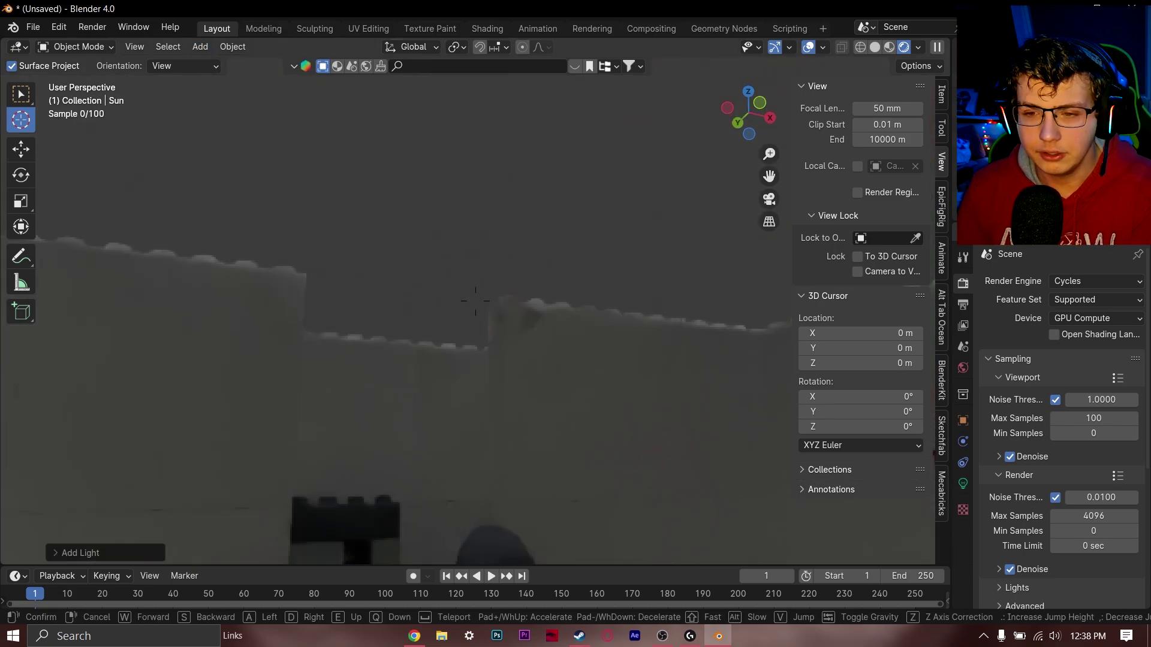
key("Escape")
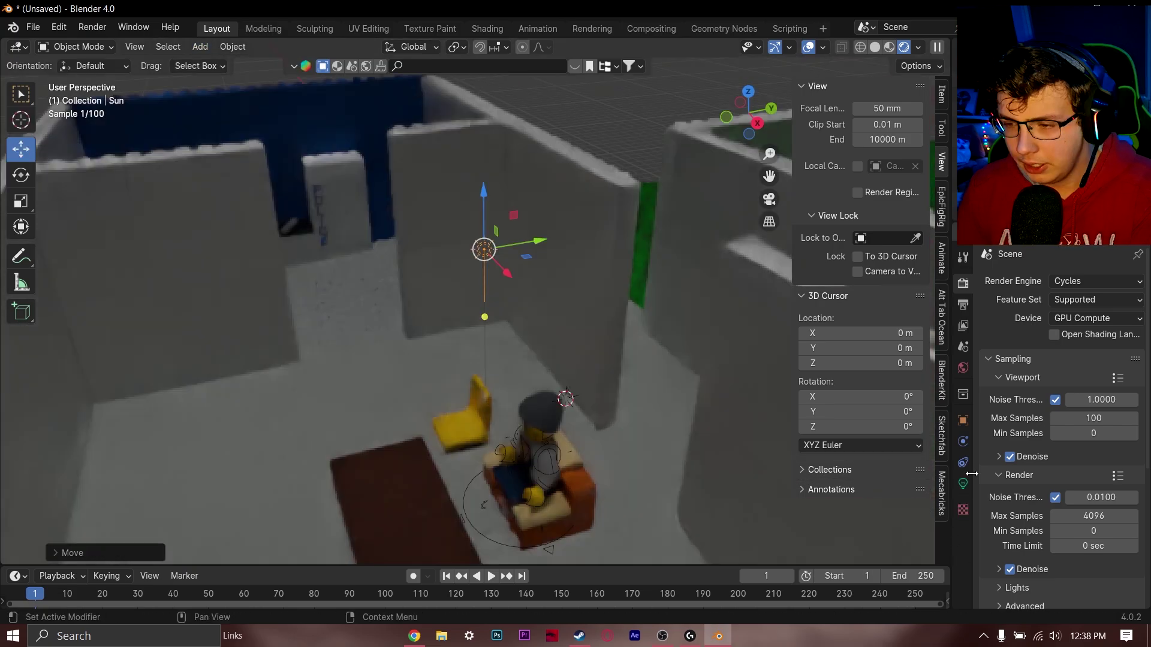
- Tint the Sun light purple and move it vertically above the room walls
left_click(962, 488)
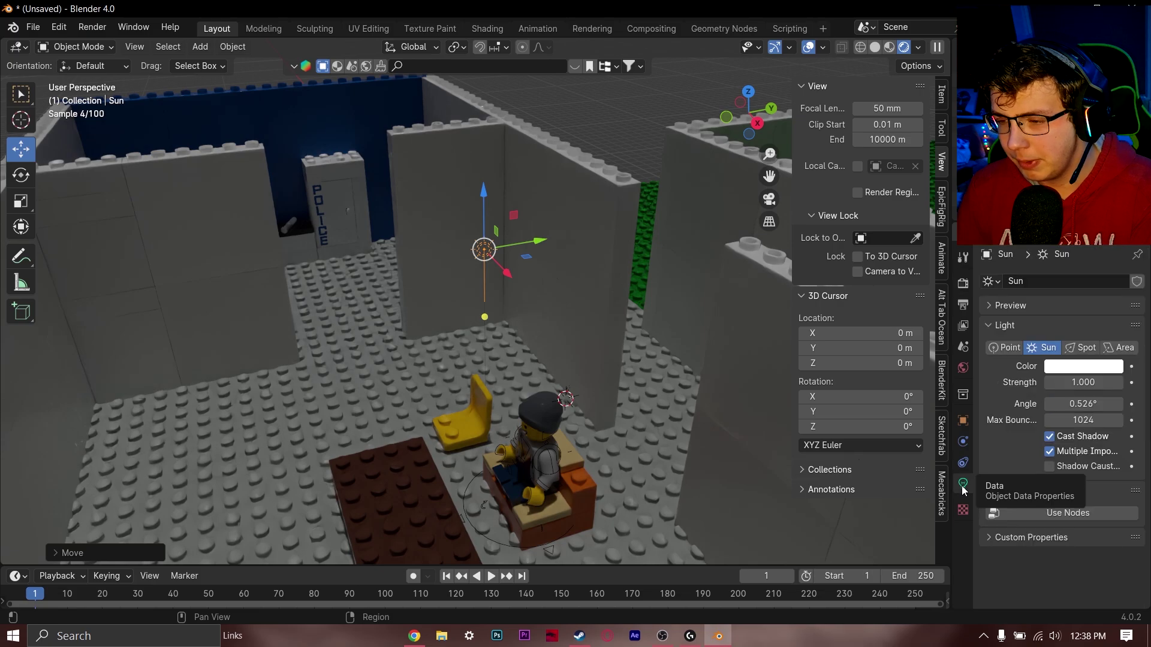
left_click(1083, 366)
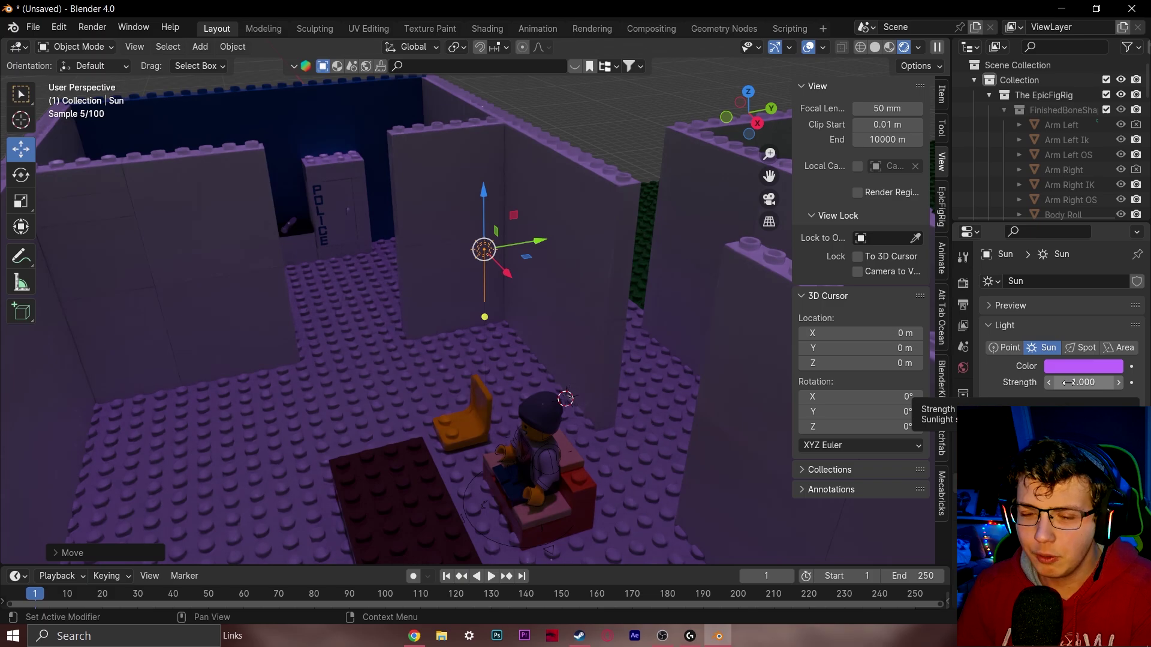
left_click_drag(536, 243, 422, 169)
key("z")
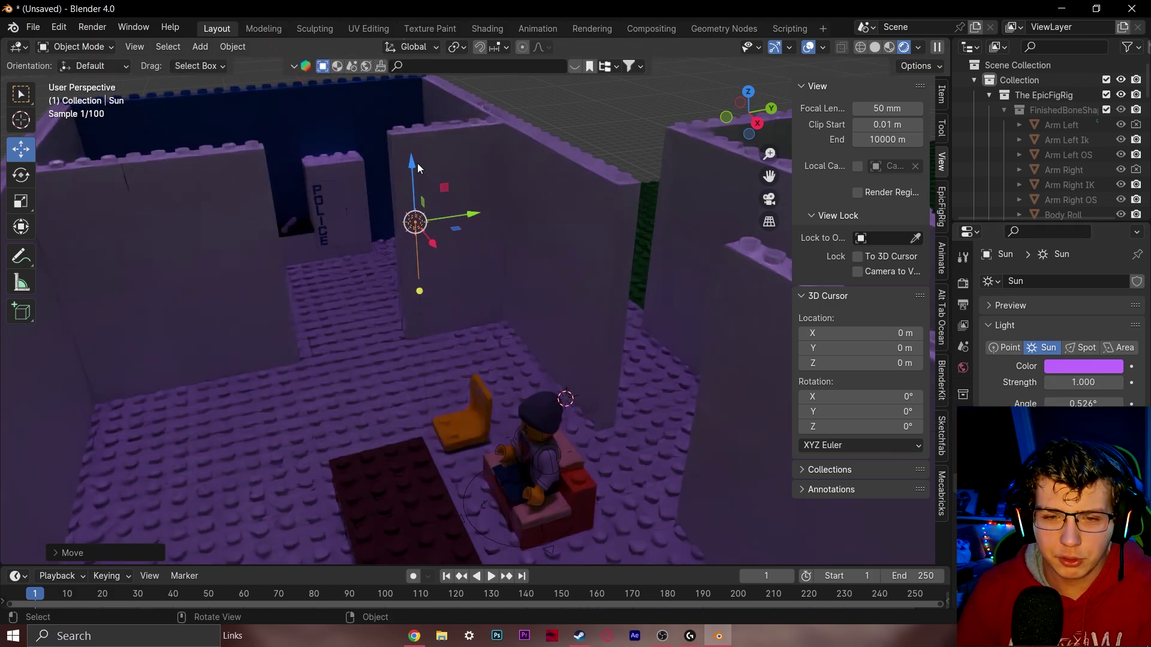
left_click(575, 100)
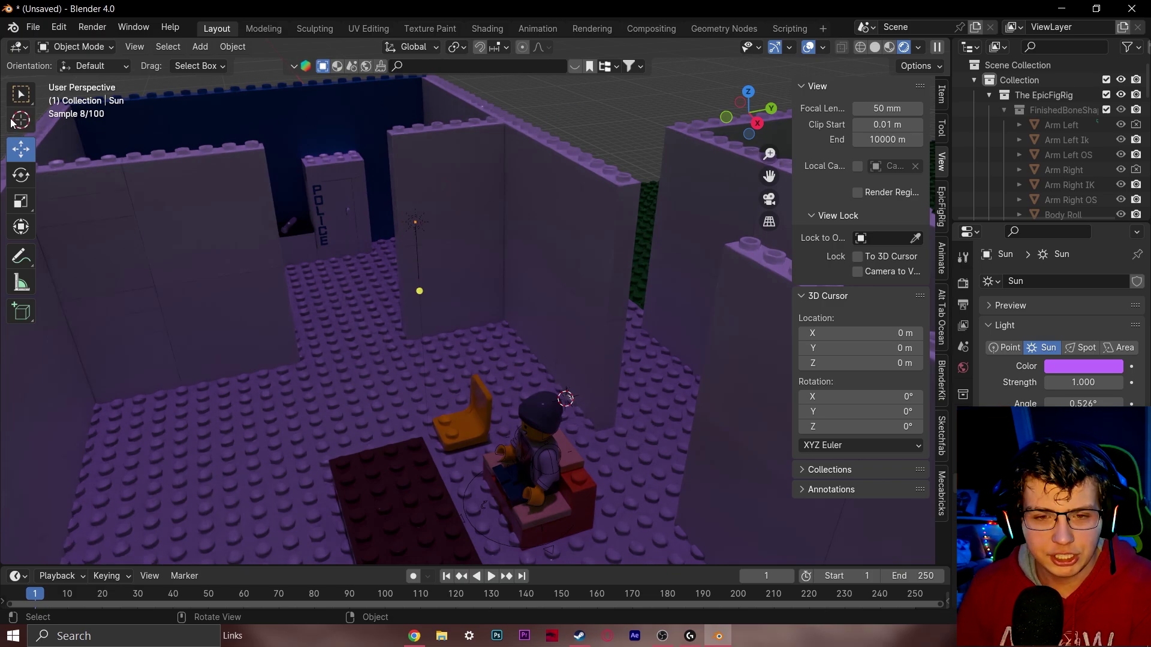
left_click(24, 125)
left_click(199, 47)
mouse_move(221, 243)
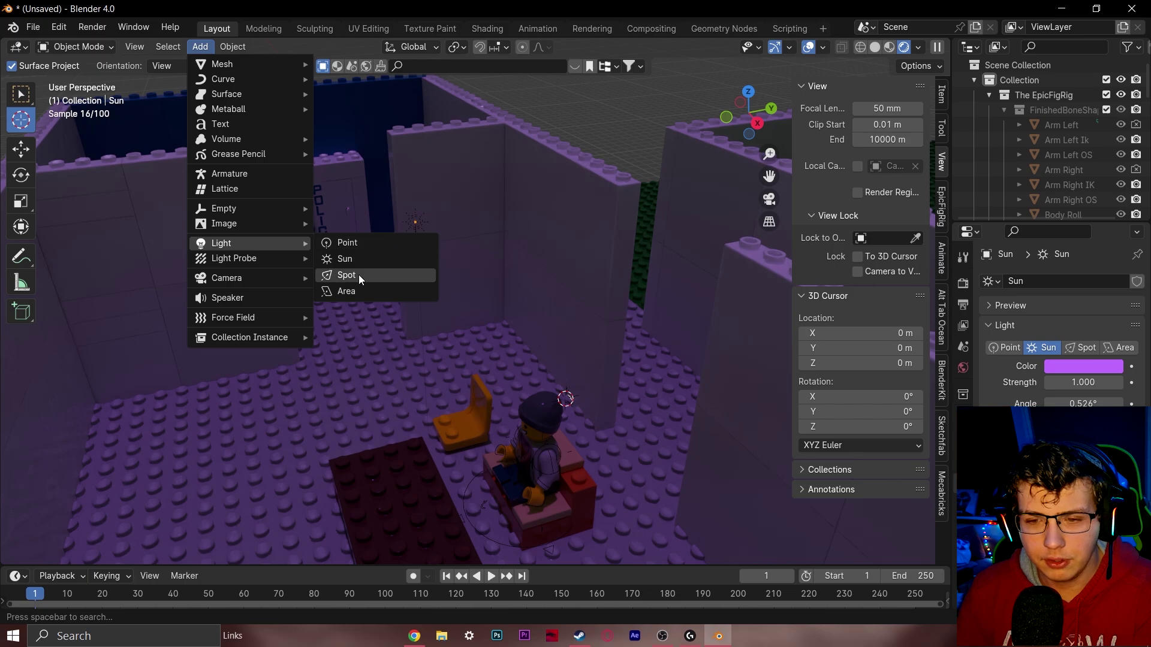
- Add a Spot light and aim its beam into the room
left_click(347, 275)
key("shift+t")
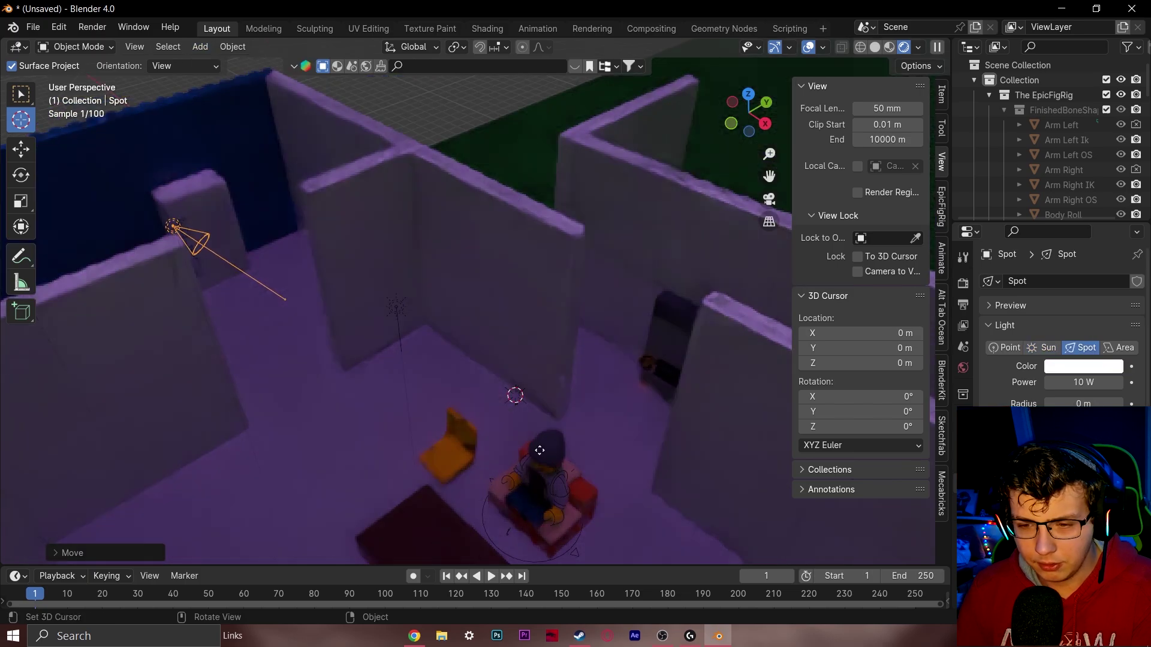
left_click(549, 454)
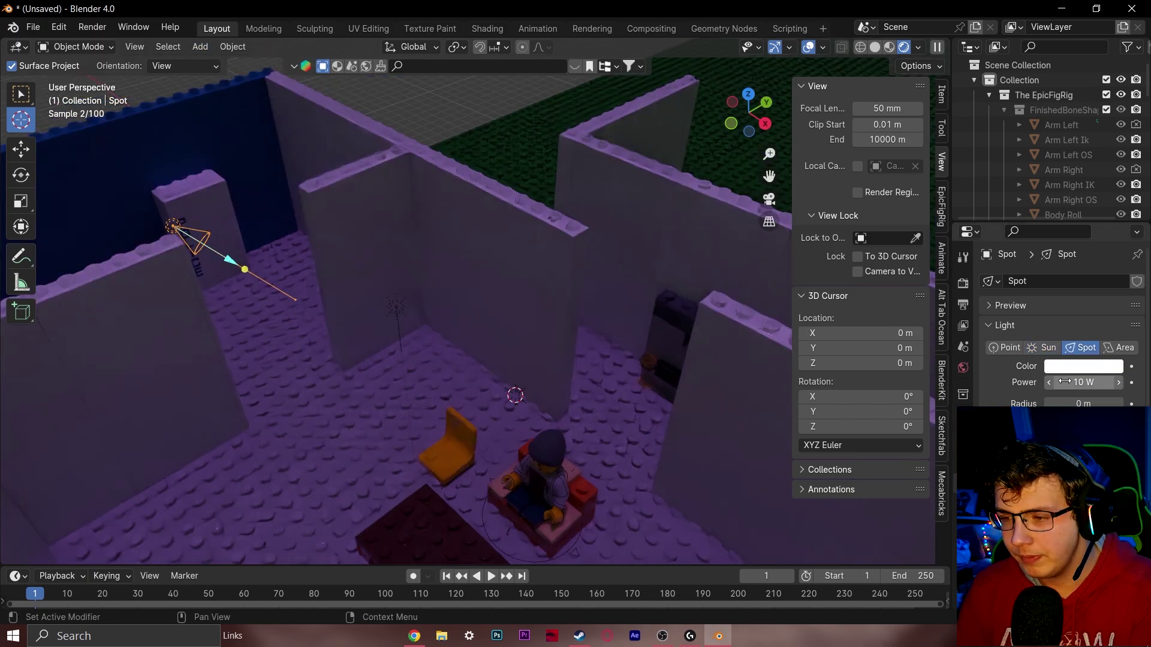
- Set the Spot light power to 1000000 W, then lower it to 700000 W
left_click(1065, 381)
type("100000")
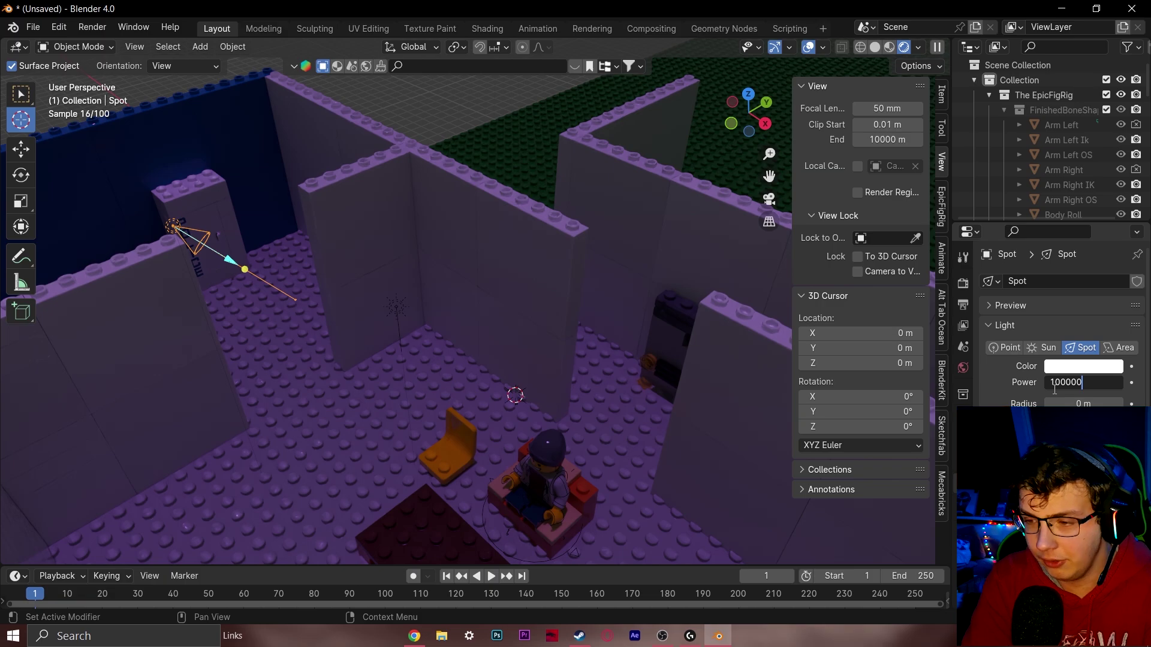
key("Return")
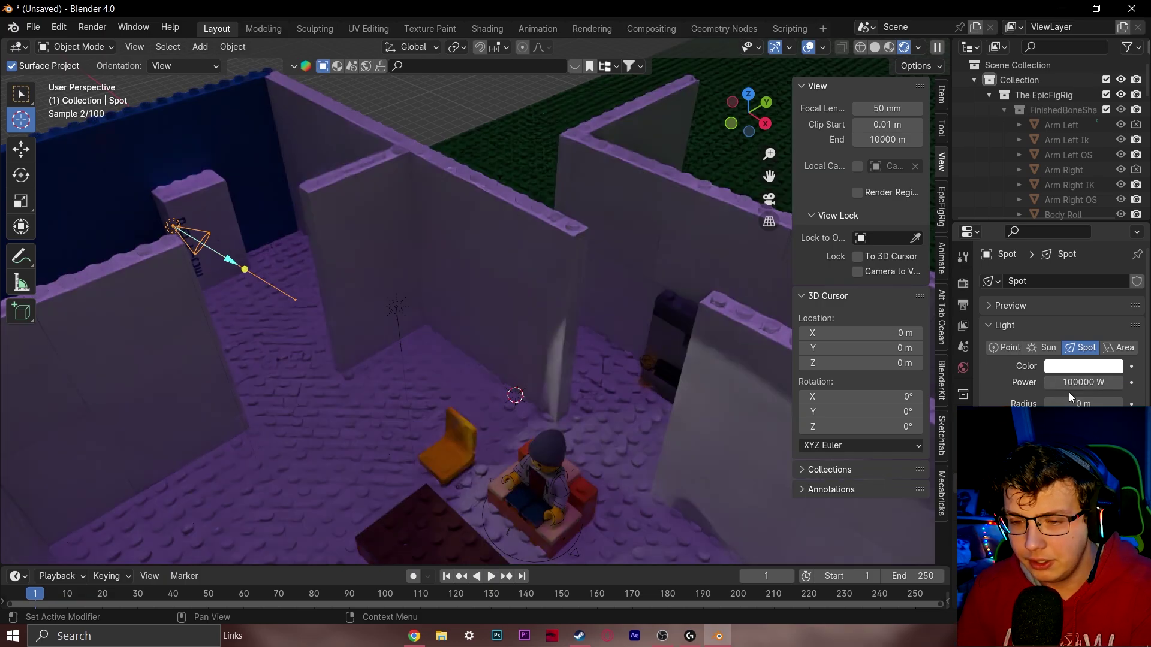
left_click(1070, 392)
type("1000000")
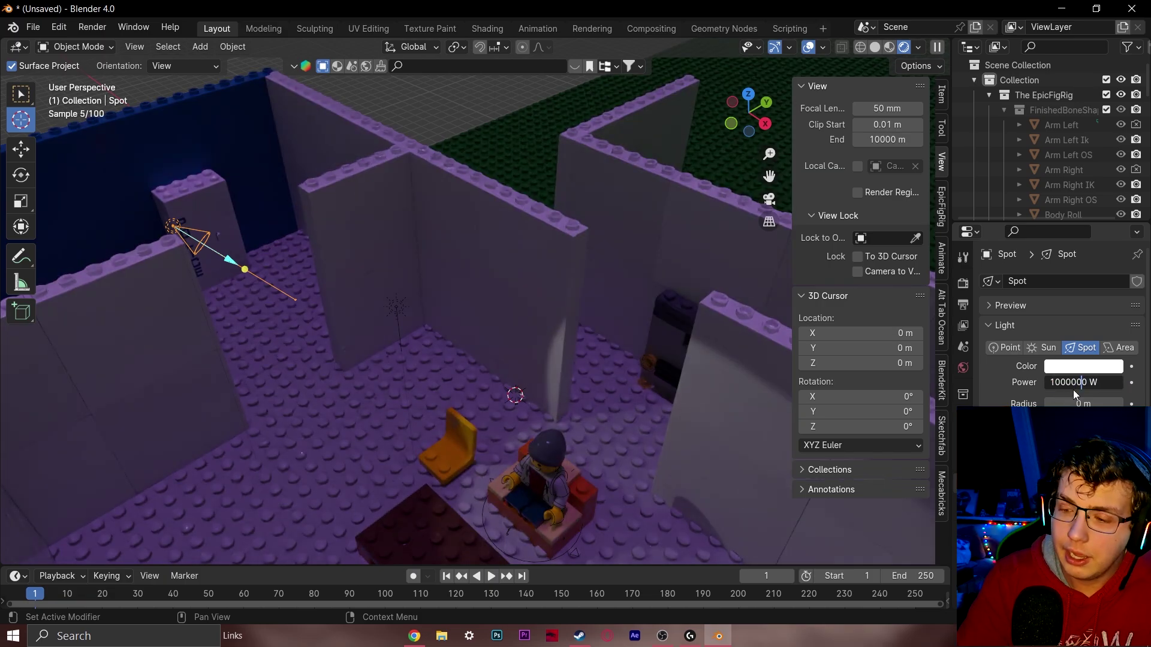
key("Return")
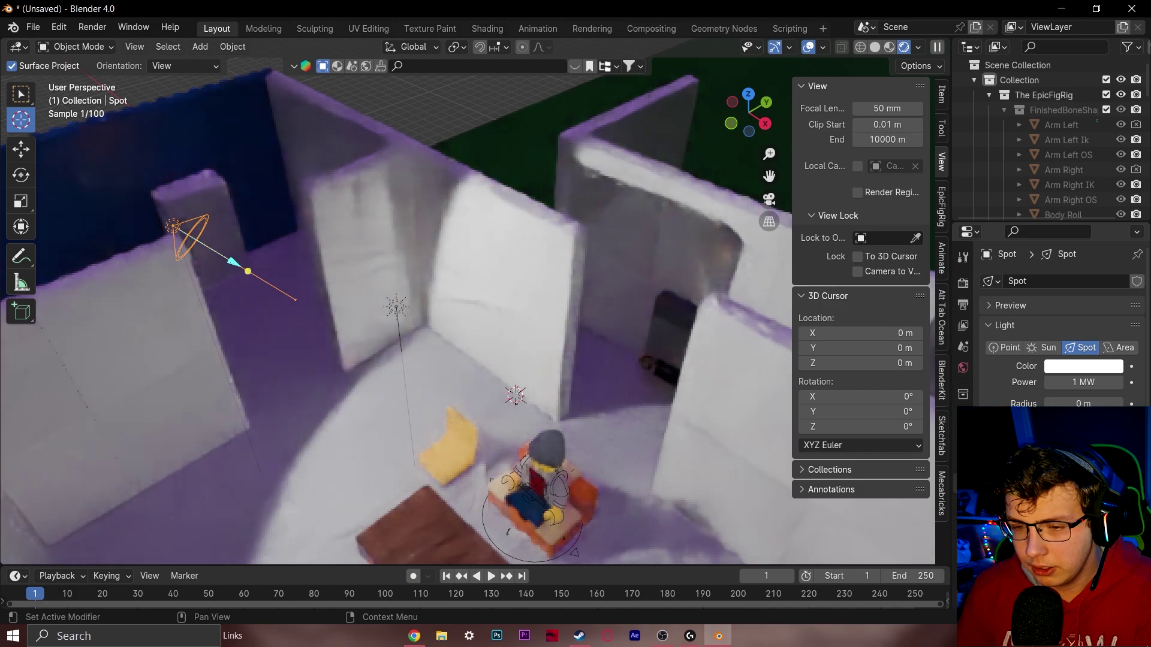
left_click_drag(1083, 381, 1067, 382)
- Search the Outliner for 'camer' and select the Camera object
left_click(975, 80)
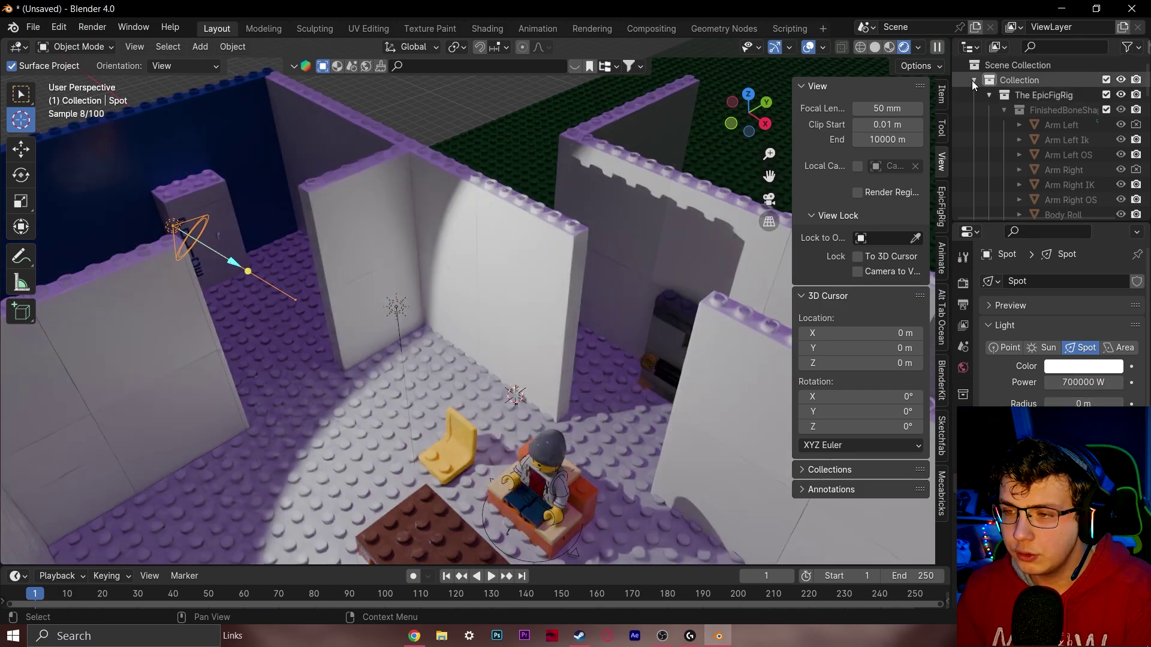
left_click(974, 95)
left_click(975, 109)
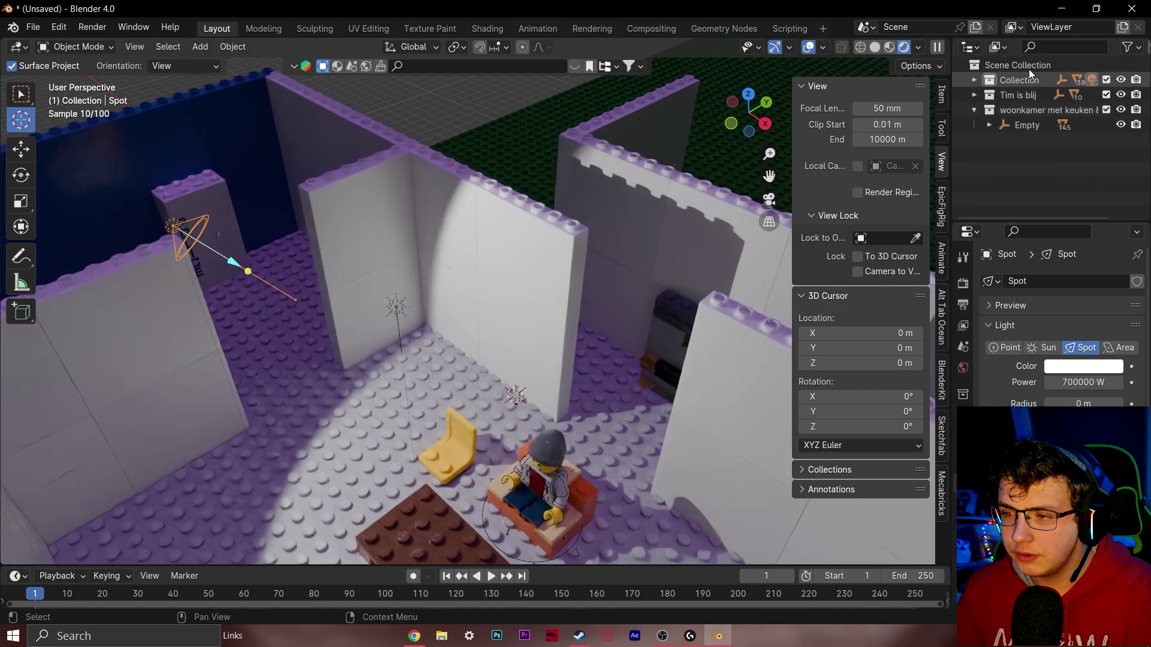
key("ctrl+f")
type("camer")
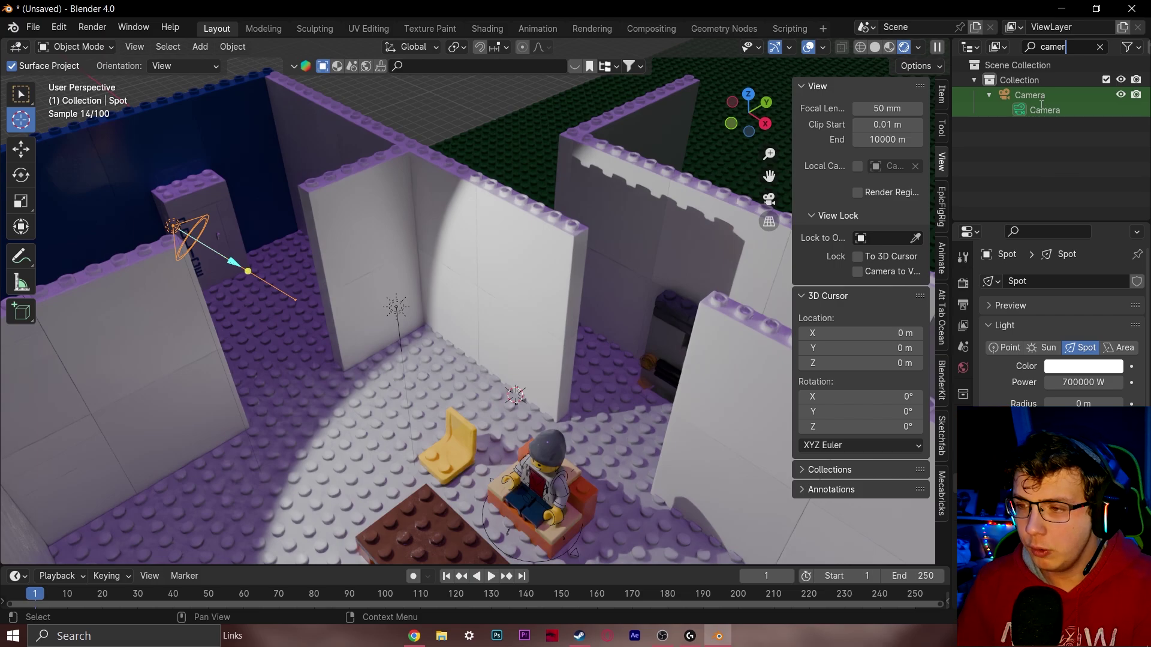
left_click(1063, 110)
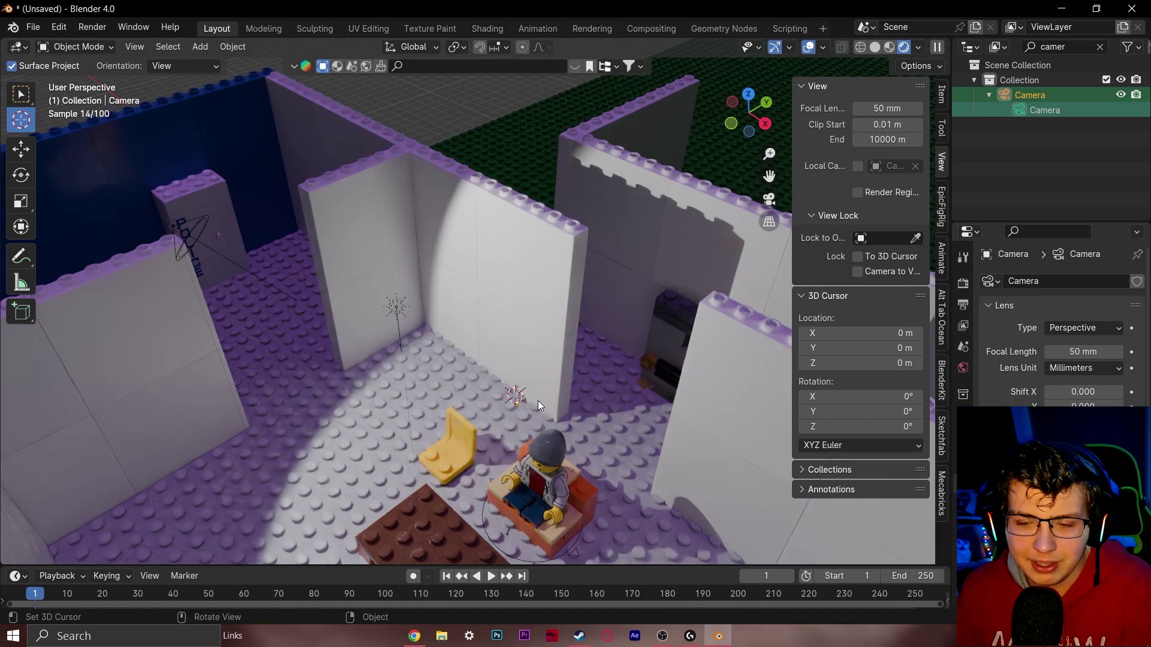
- Scale the camera up about 14.5 times and look through it
key("s")
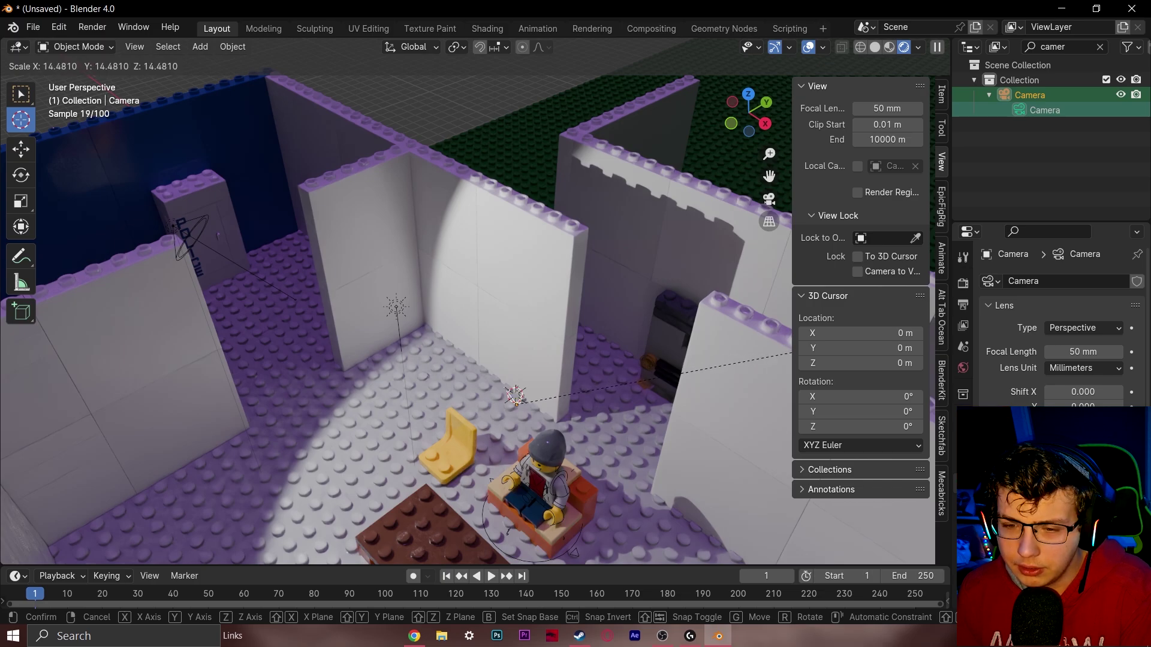
left_click(36, 318)
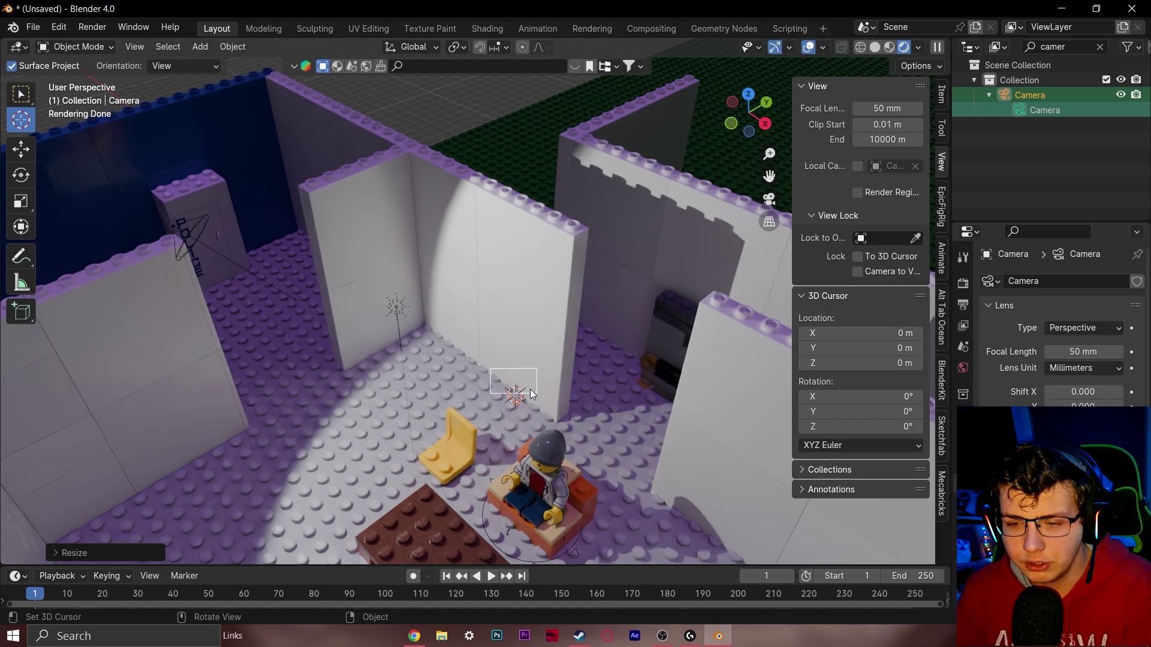
left_click(771, 200)
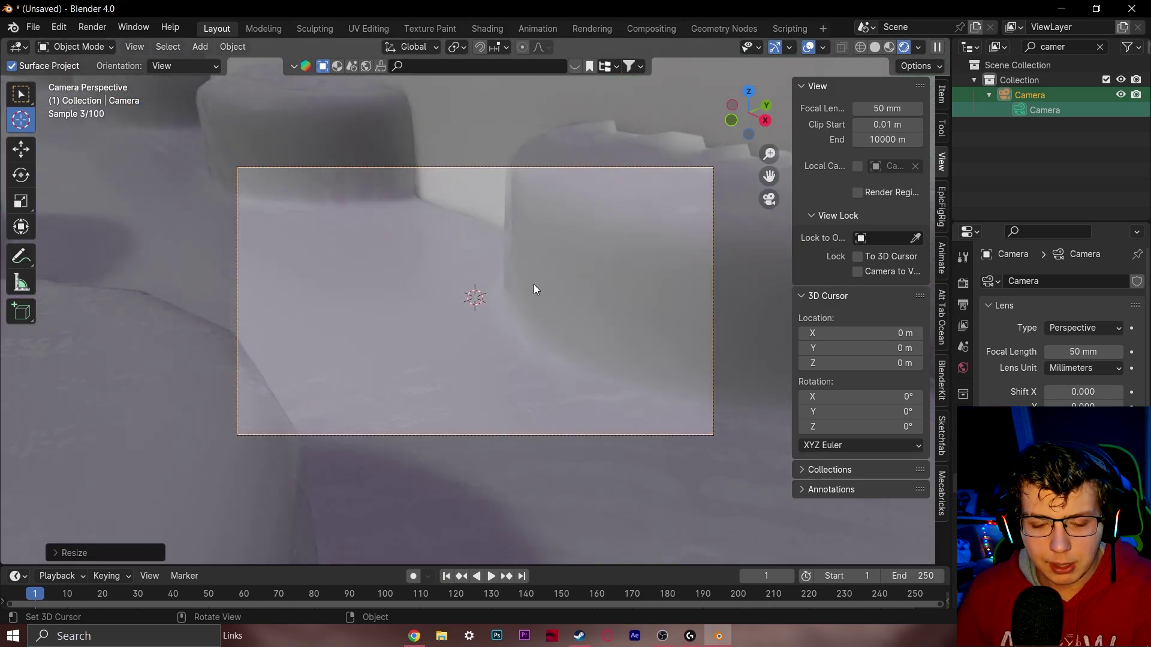
- Set the camera's Clip End to 10000 m
key("shift+grave")
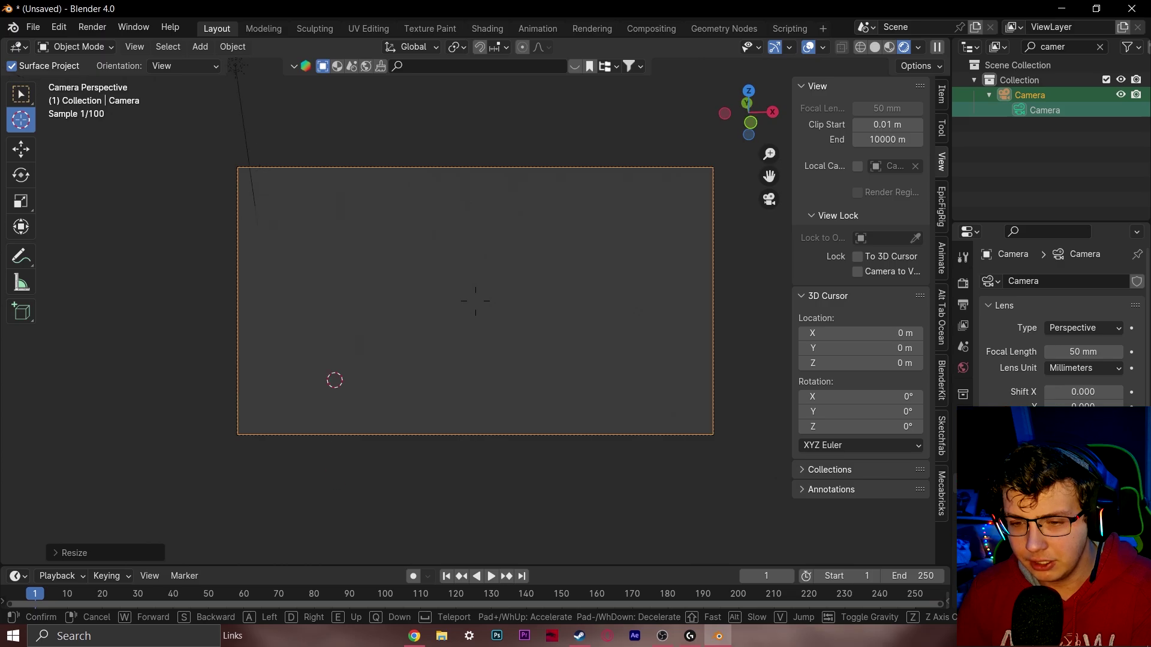
key("Return")
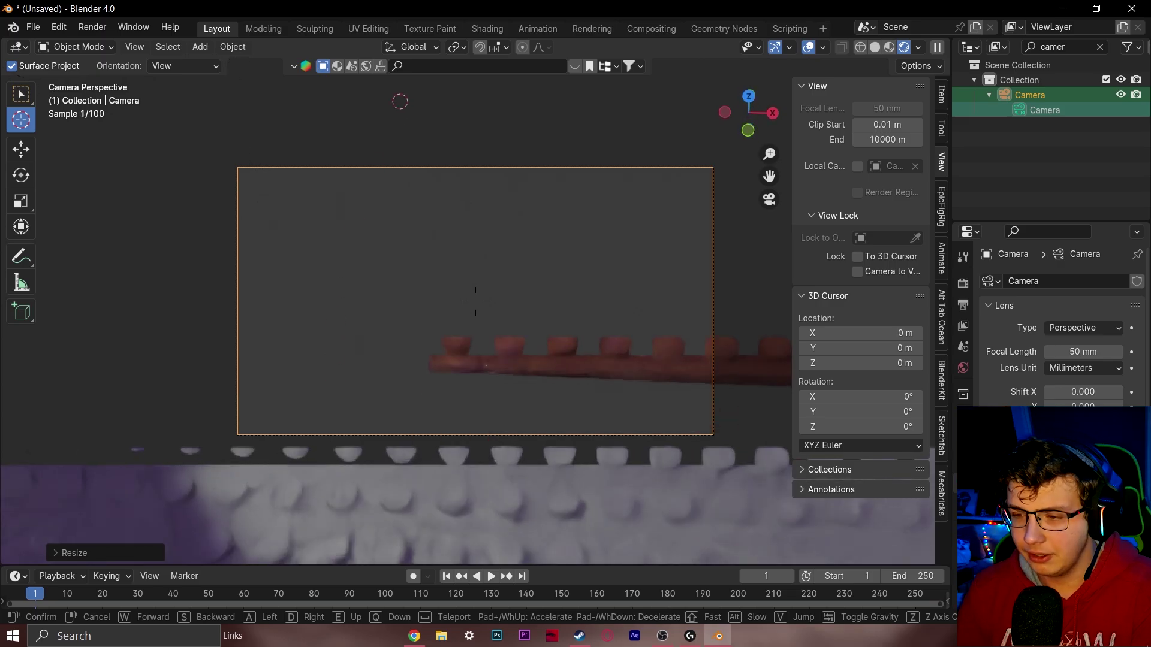
left_click(1077, 447)
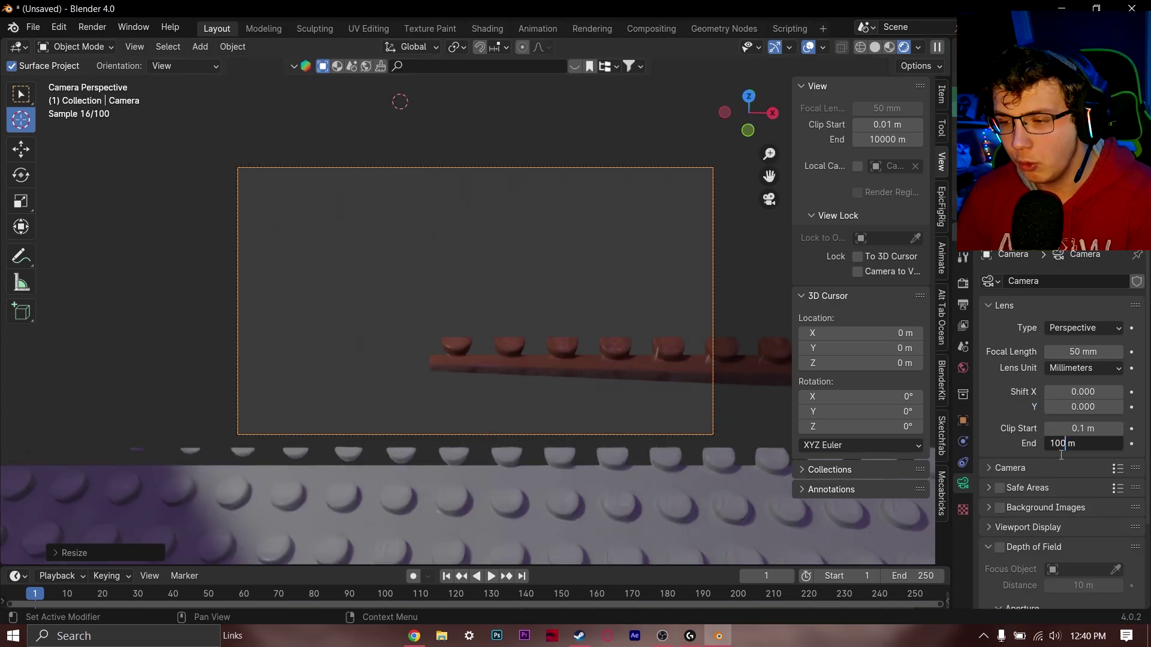
type("00")
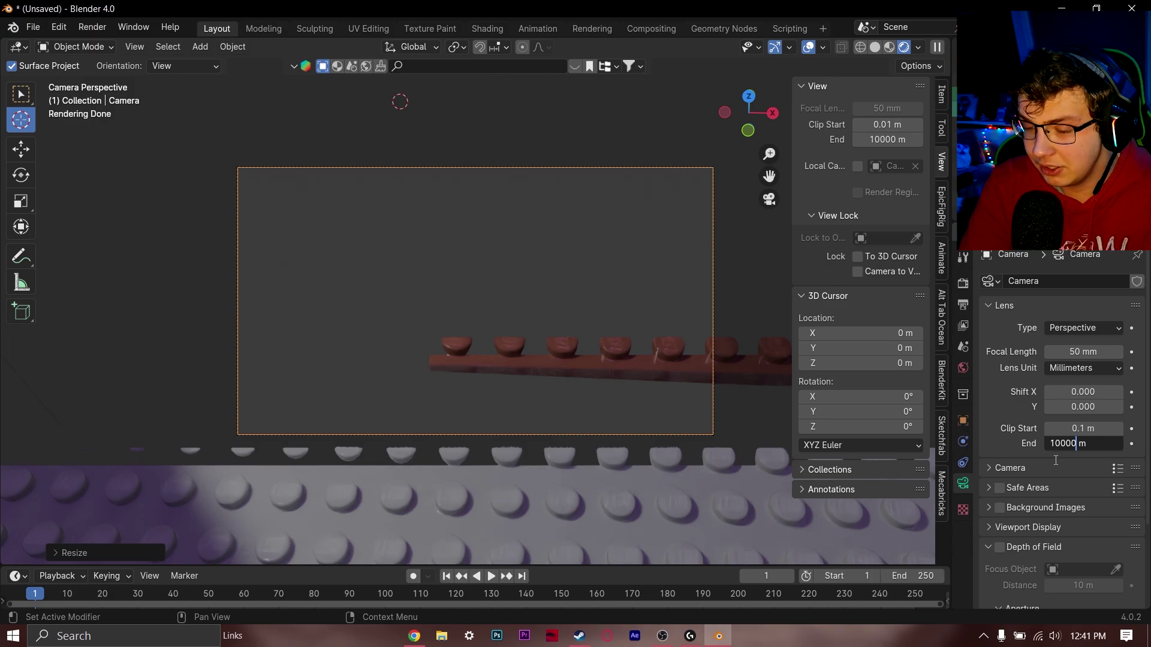
key("Return")
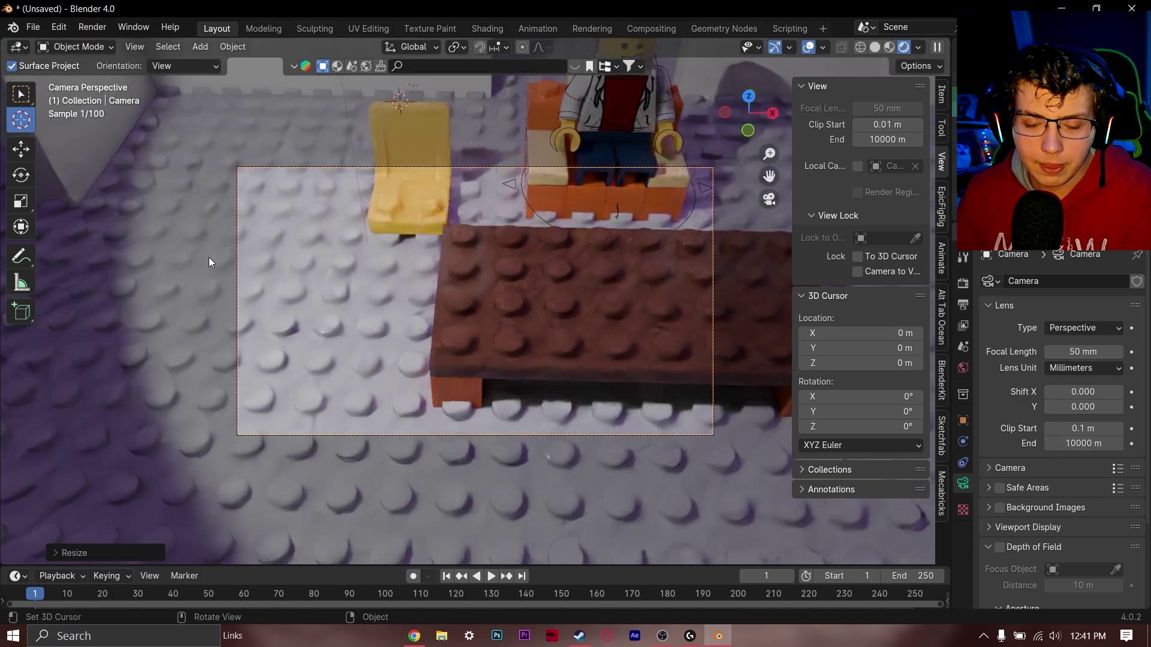
- Walk the camera to frame the minifigure behind the brown desk, using Material Preview shading
key("shift+grave")
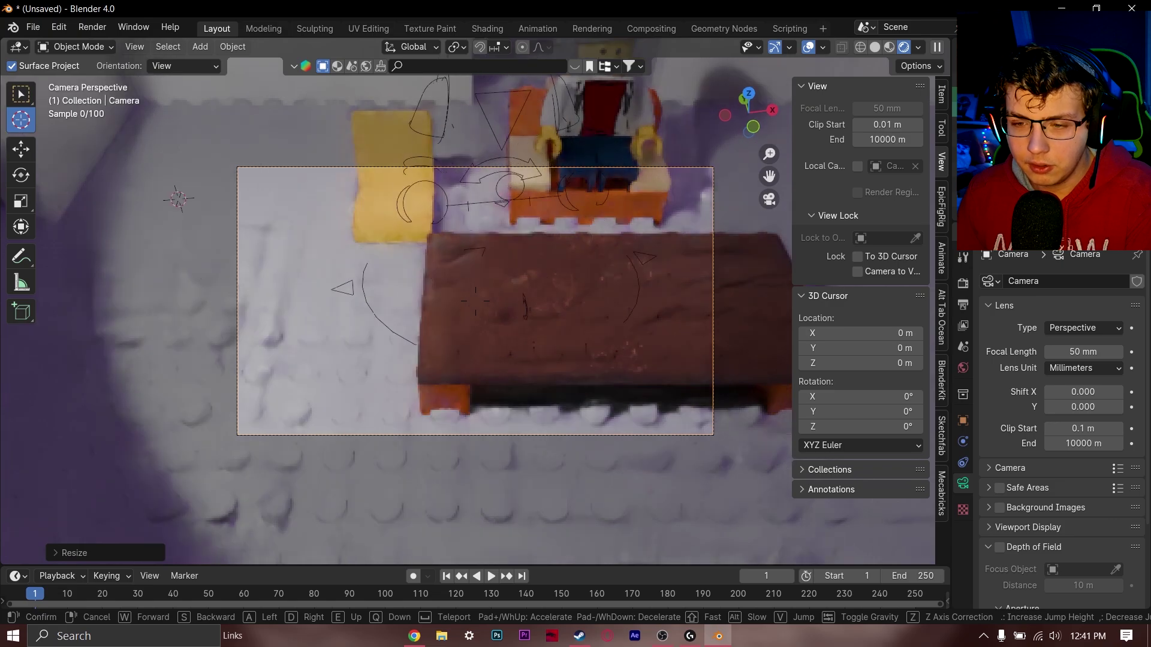
key("w")
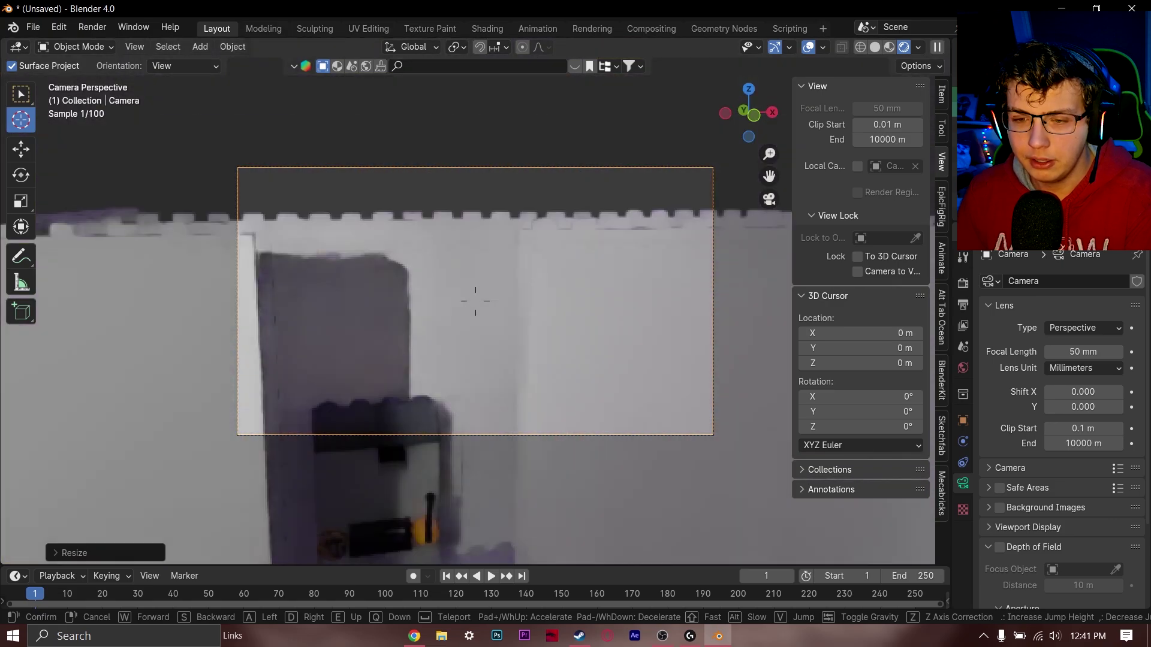
key("s")
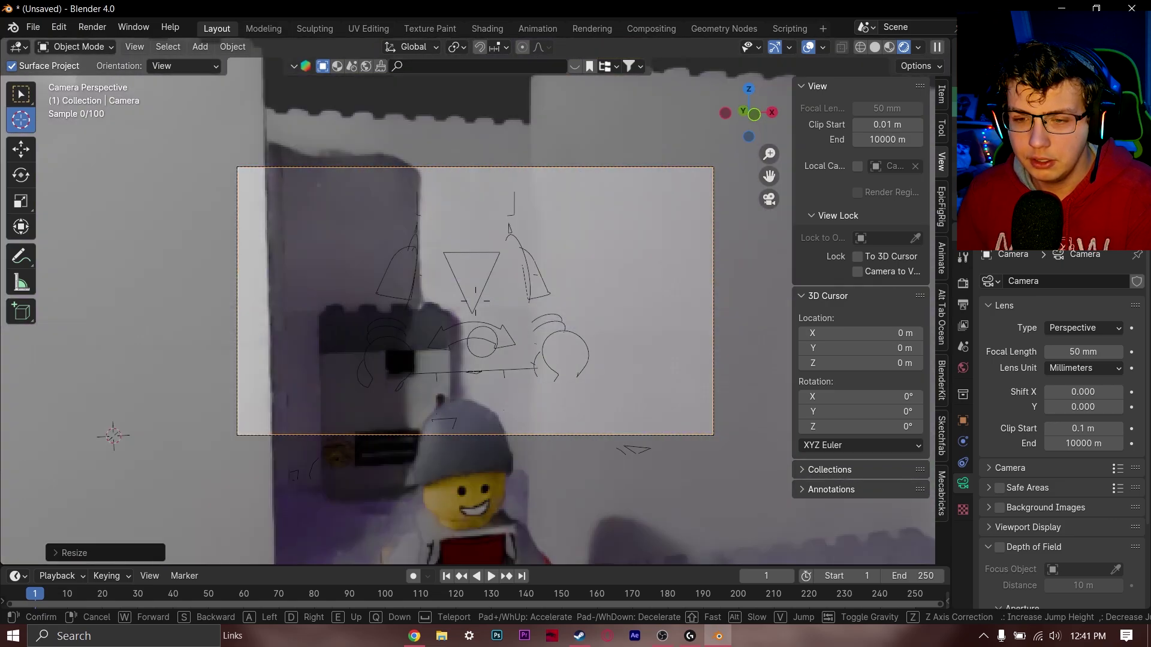
key("s")
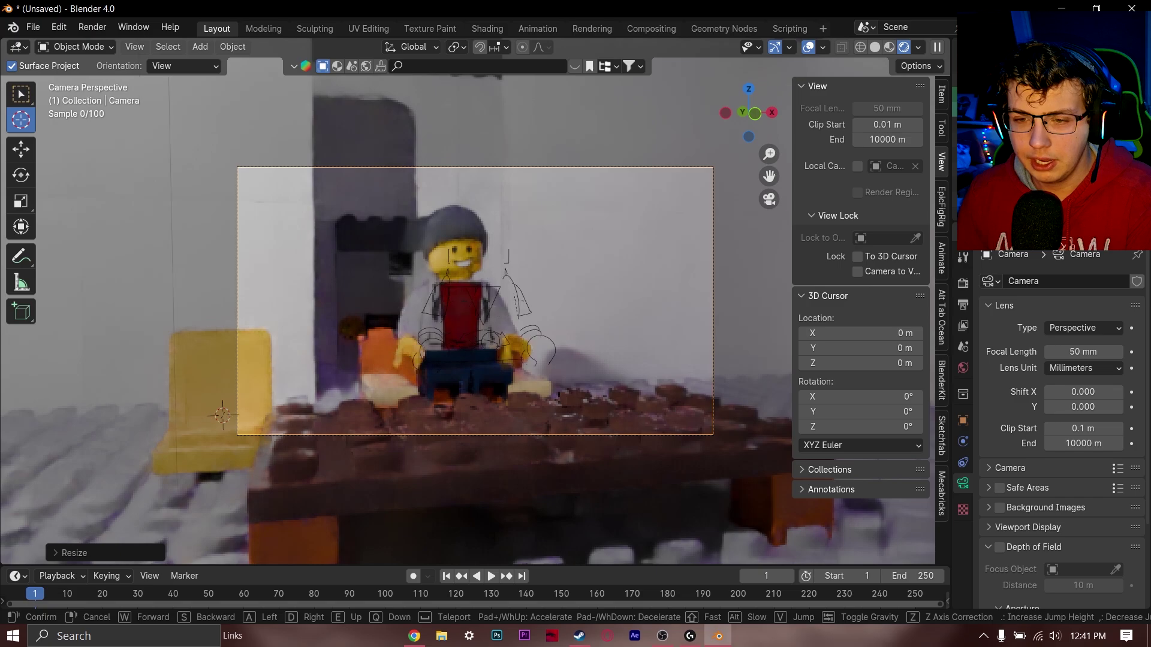
key("w")
left_click(225, 256)
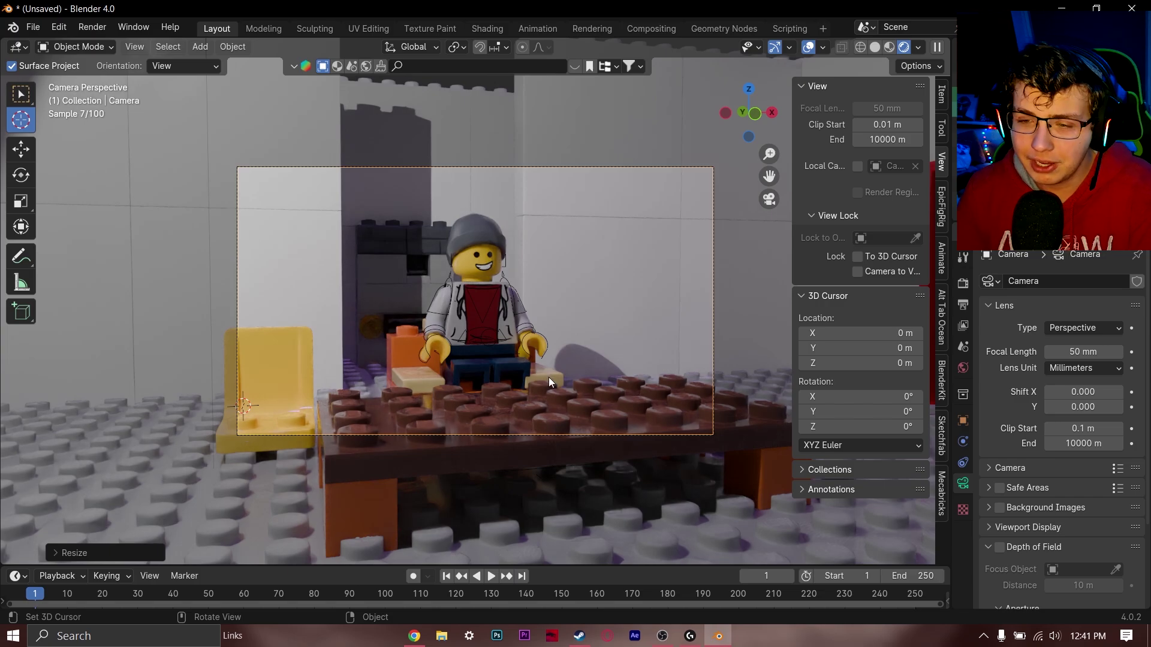
left_click_drag(554, 565, 561, 556)
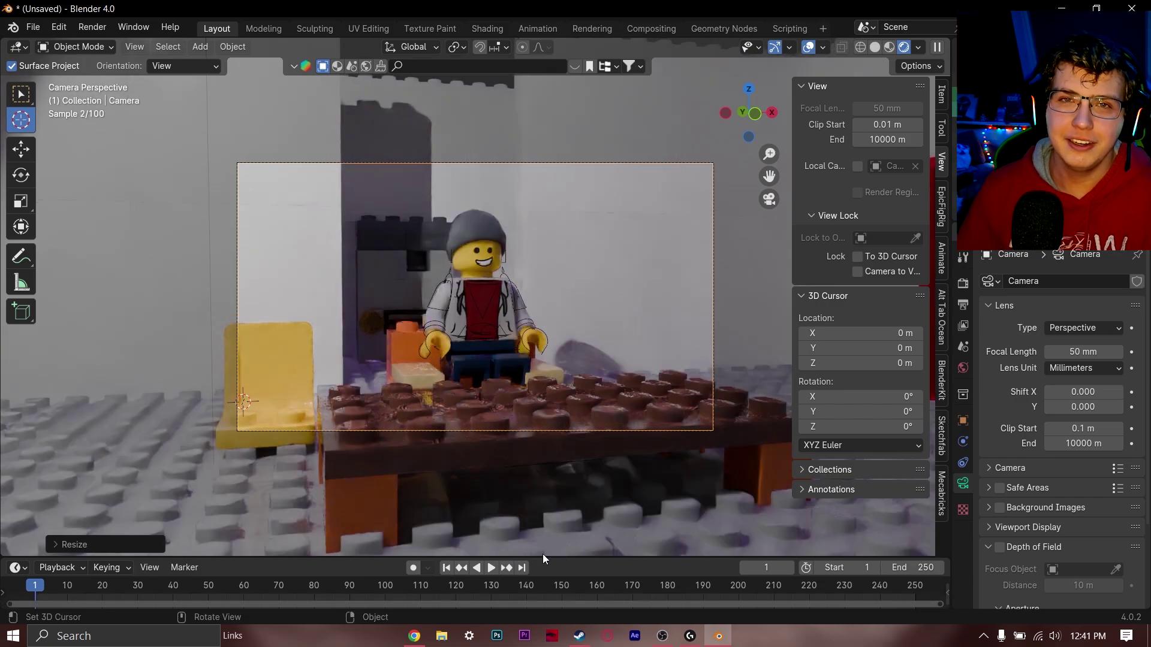
left_click(890, 48)
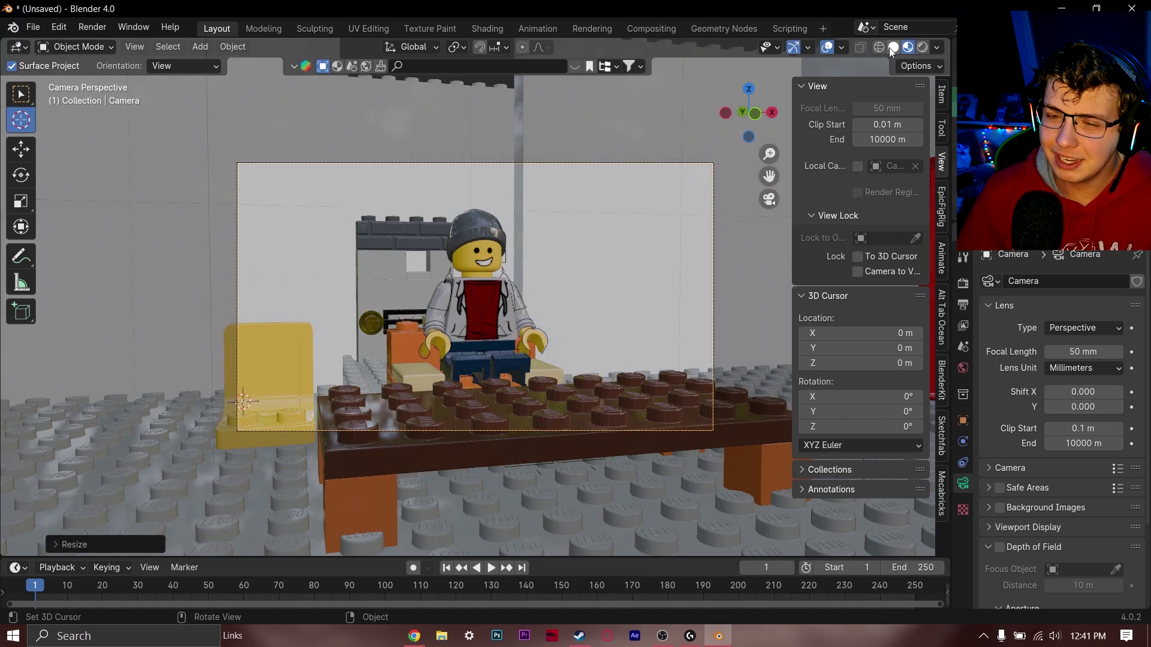
- Select the FinishedRig armature in Pose Mode and enable Auto Keying
left_click(482, 314)
key("w")
left_click(496, 289)
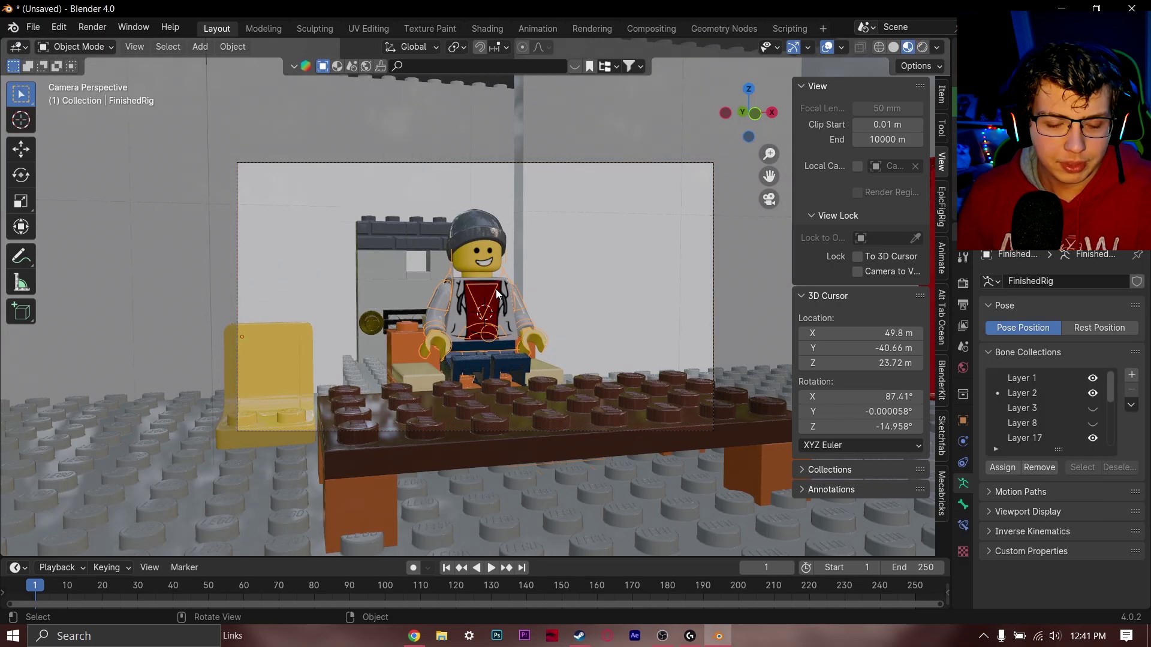
key("ctrl+Tab")
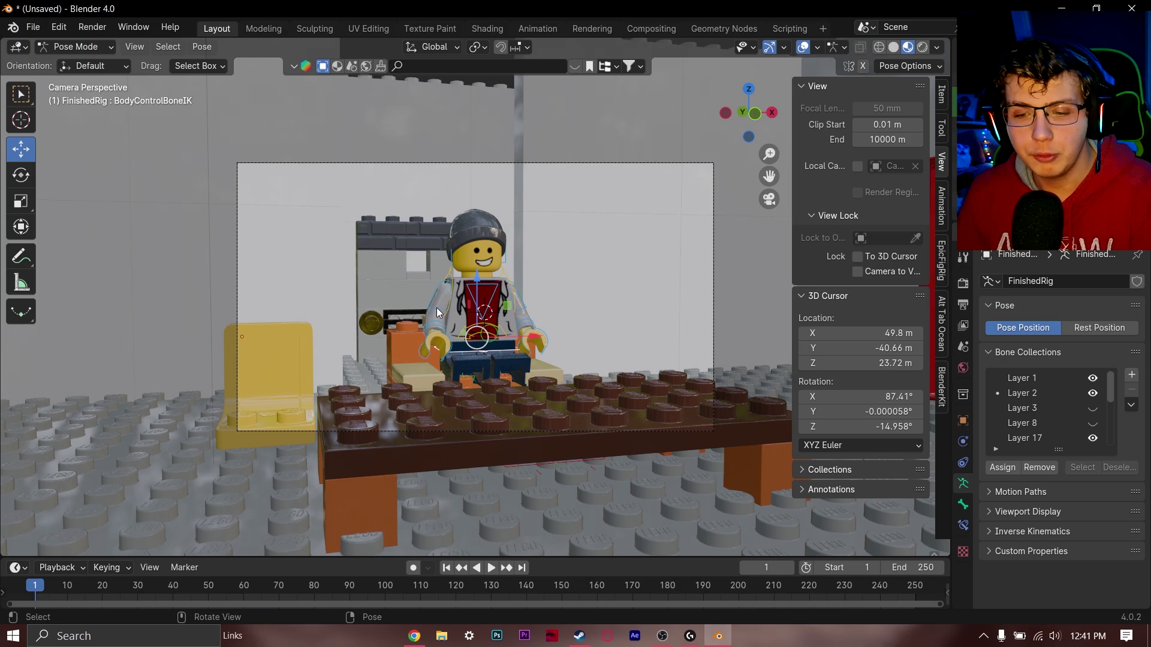
left_click(435, 308)
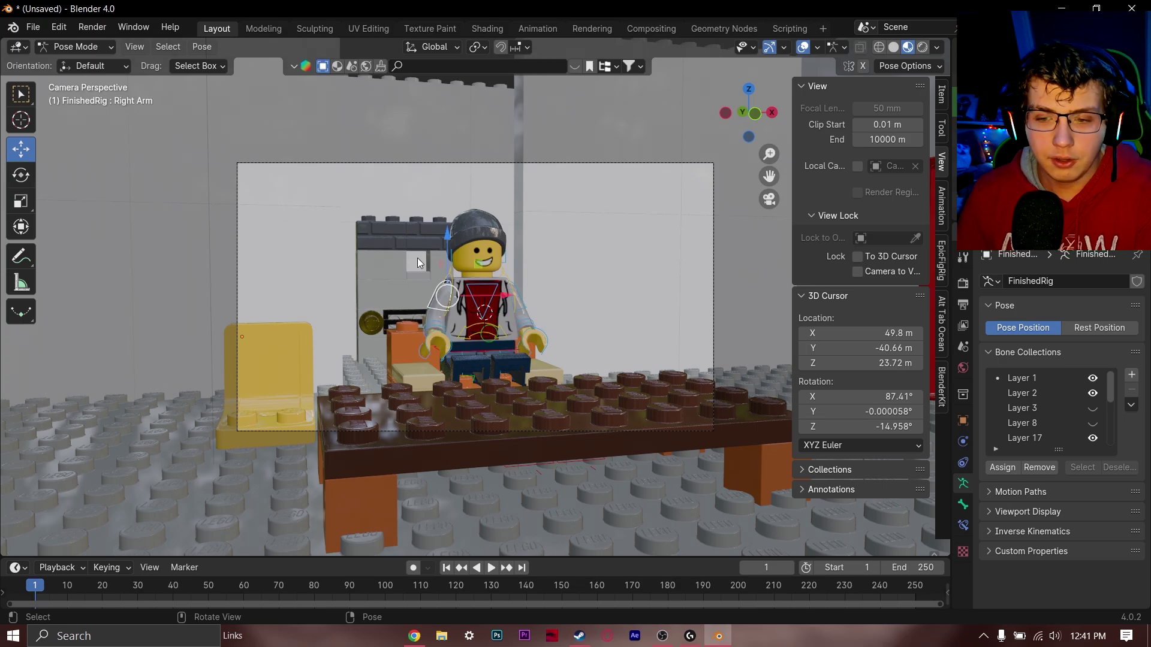
left_click_drag(434, 558, 433, 532)
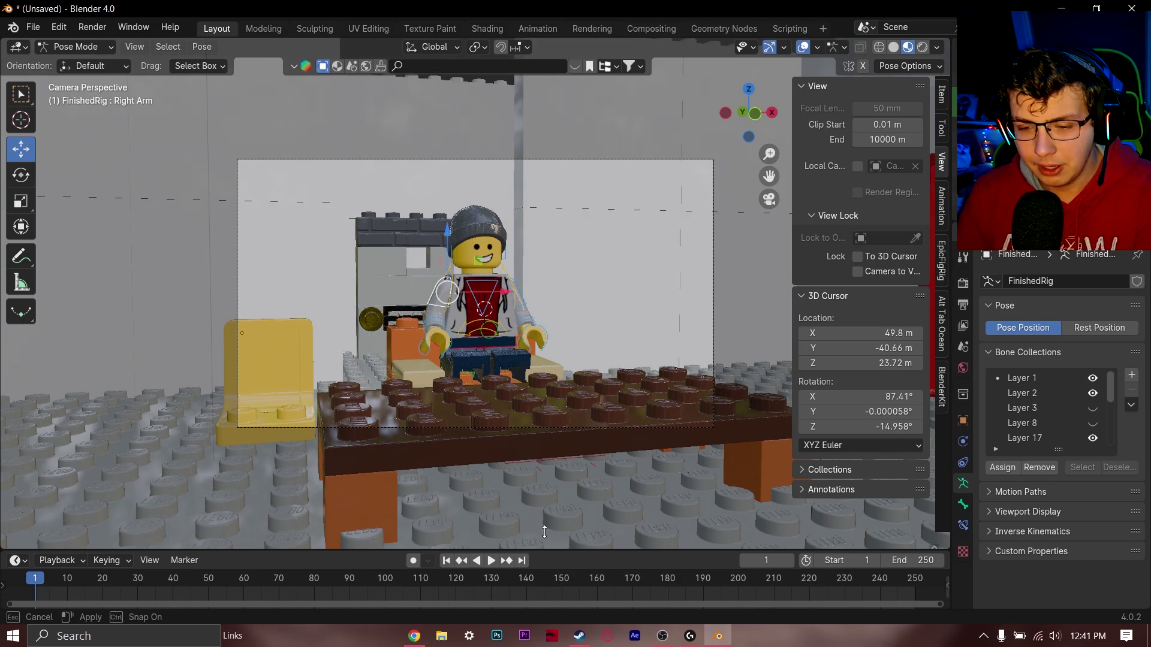
left_click(410, 546)
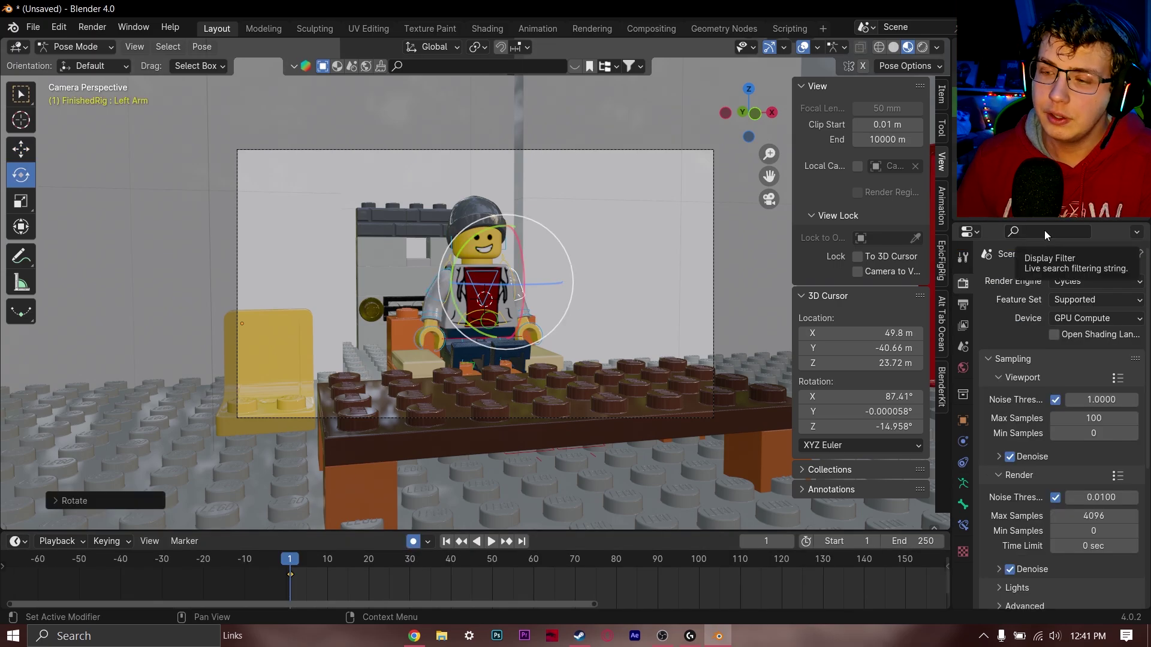
- Set the scene frame rate to Custom at 16 fps
left_click(1045, 230)
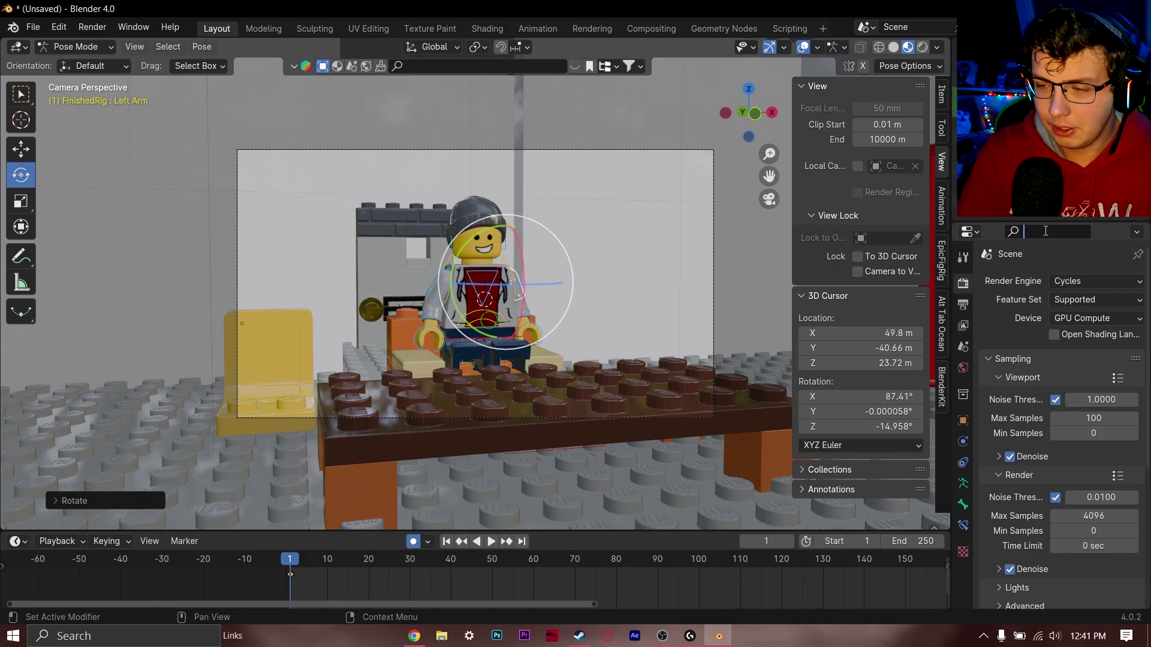
type("fps")
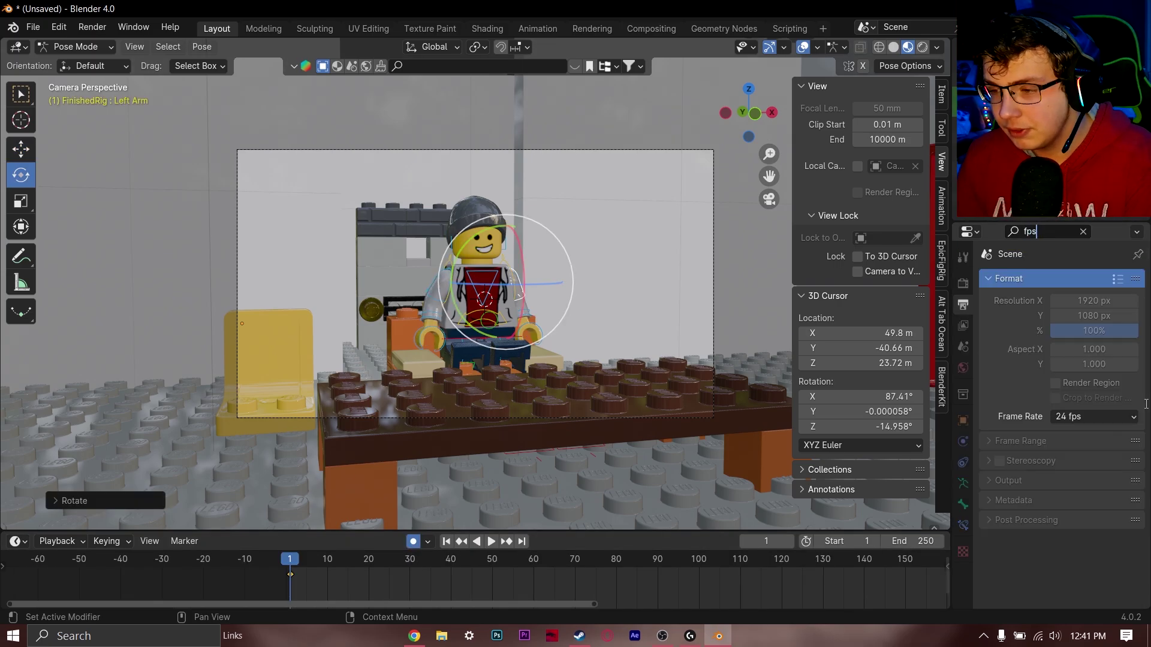
left_click(1097, 418)
left_click(1106, 583)
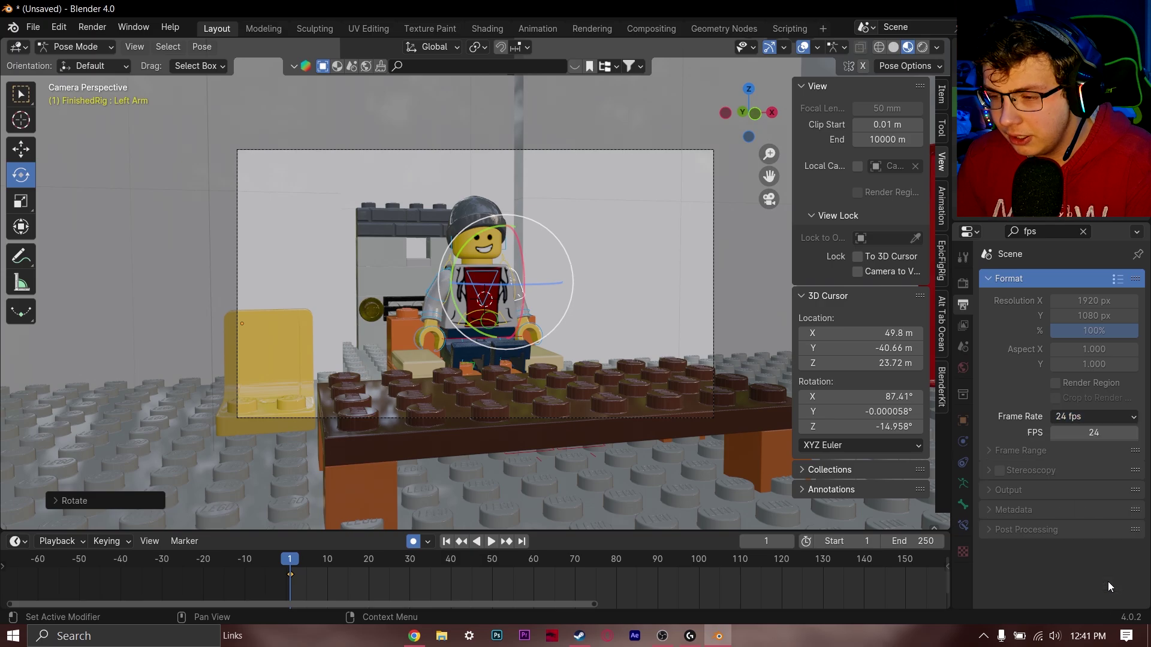
left_click(1098, 430)
type("16")
key("Return")
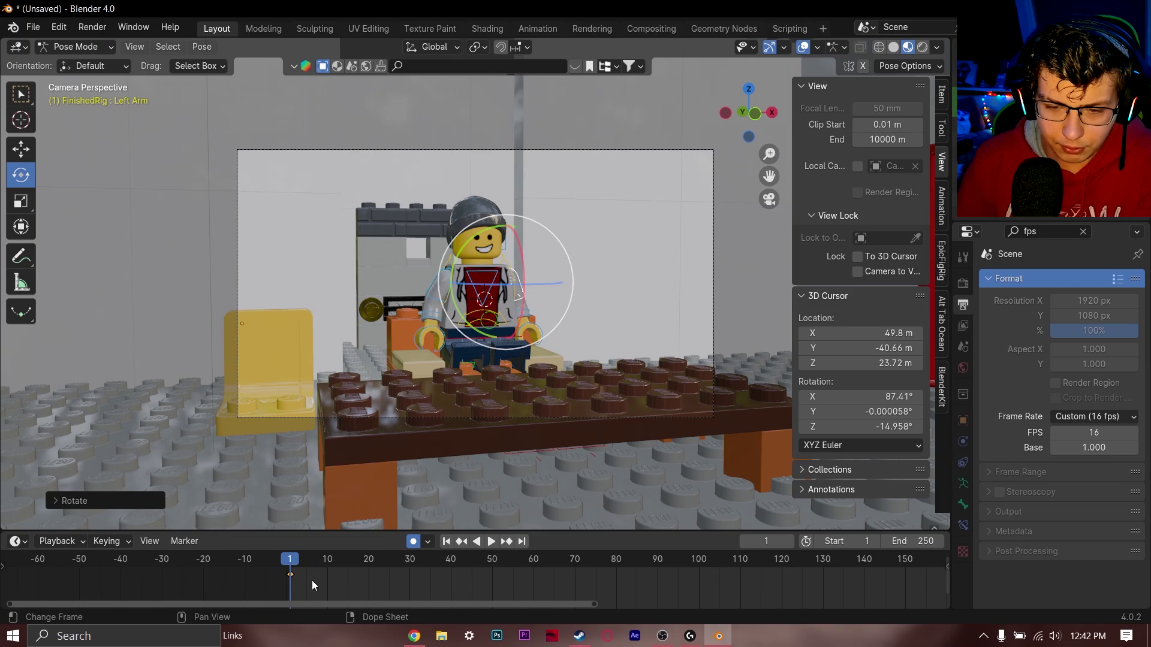
- At frame 5, raise the left arm and tilt the left hand
scroll(313, 586, "up", 4)
left_click(417, 566)
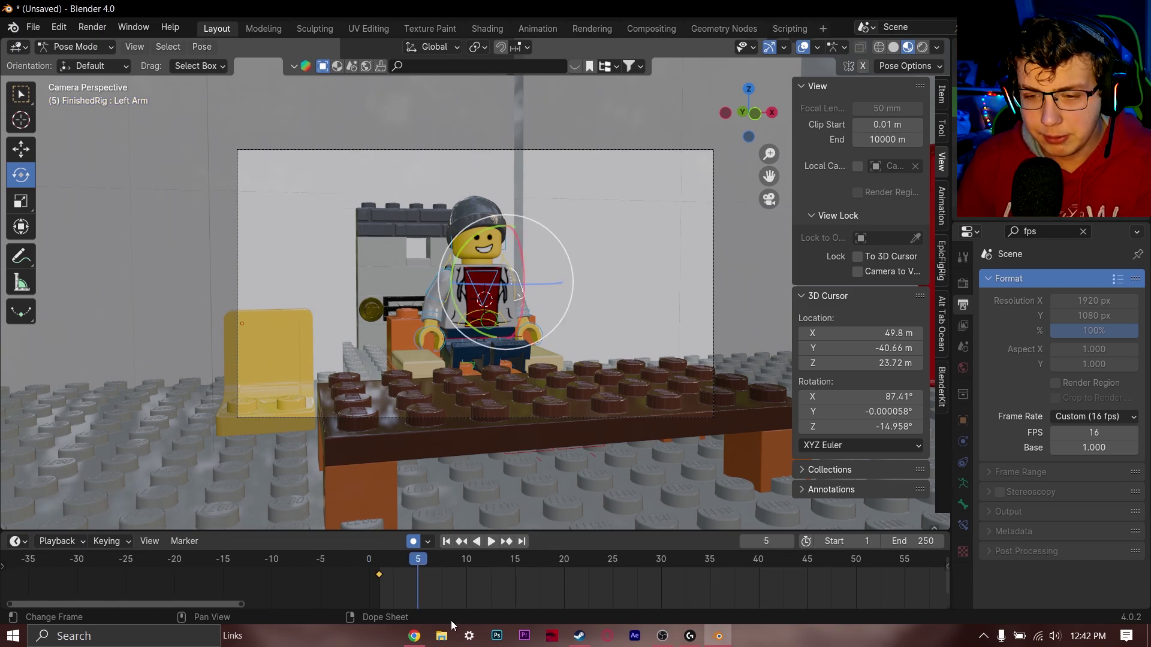
key("r")
key("r")
left_click(475, 419)
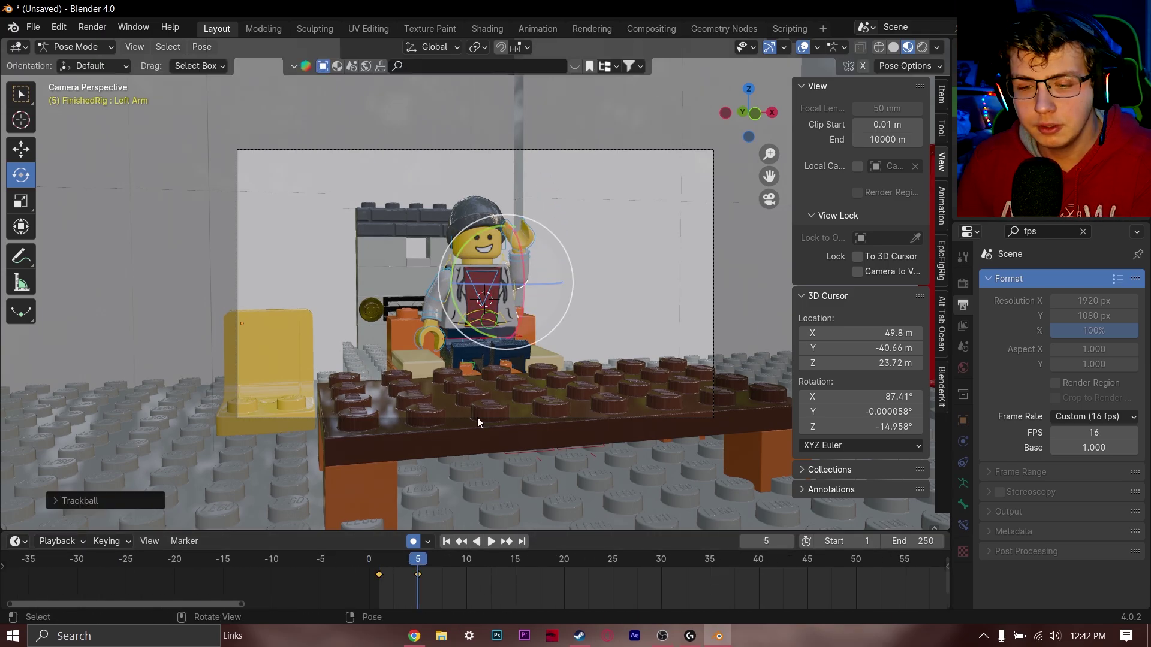
key("r")
key("r")
left_click(529, 363)
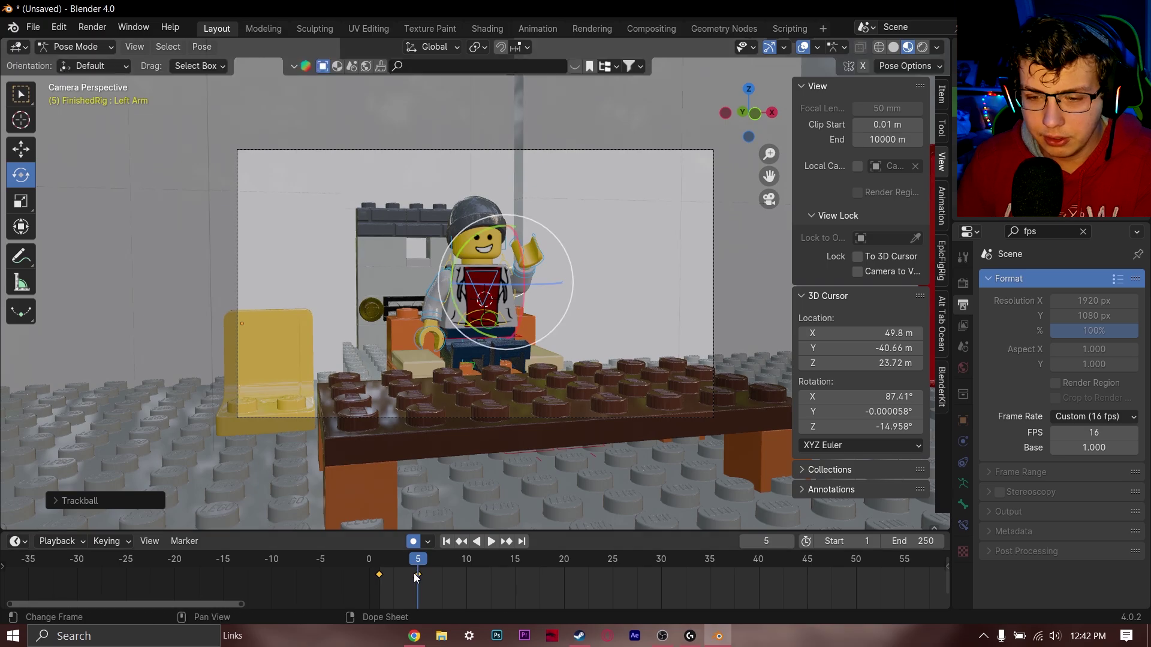
left_click(538, 253)
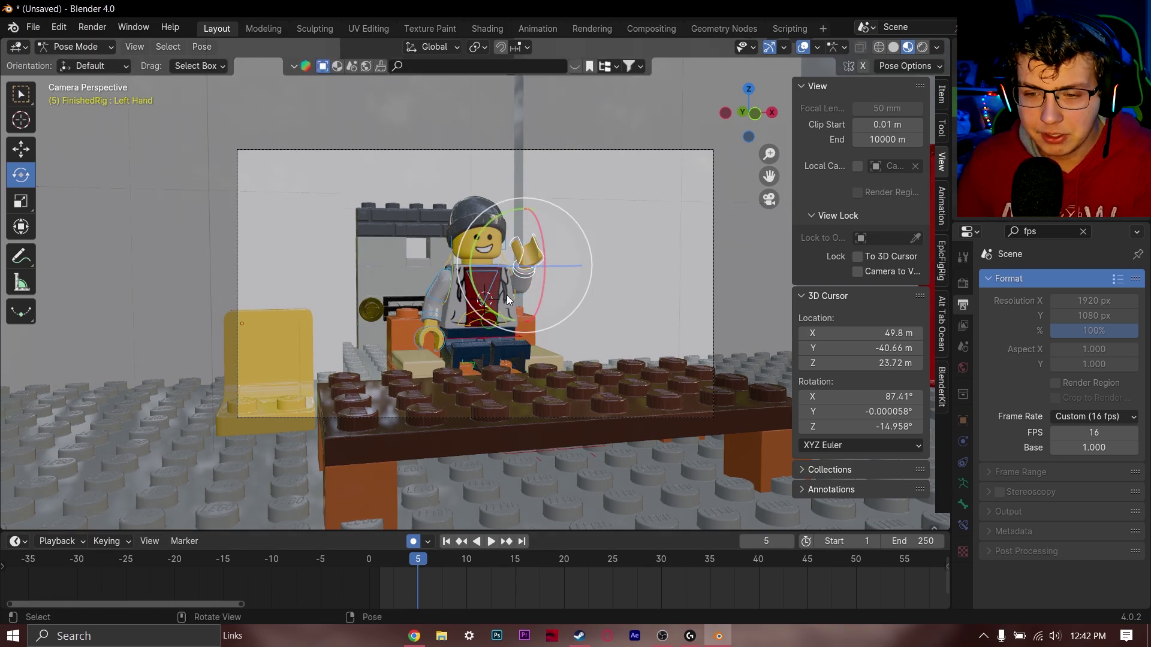
key("r")
key("r")
left_click(460, 512)
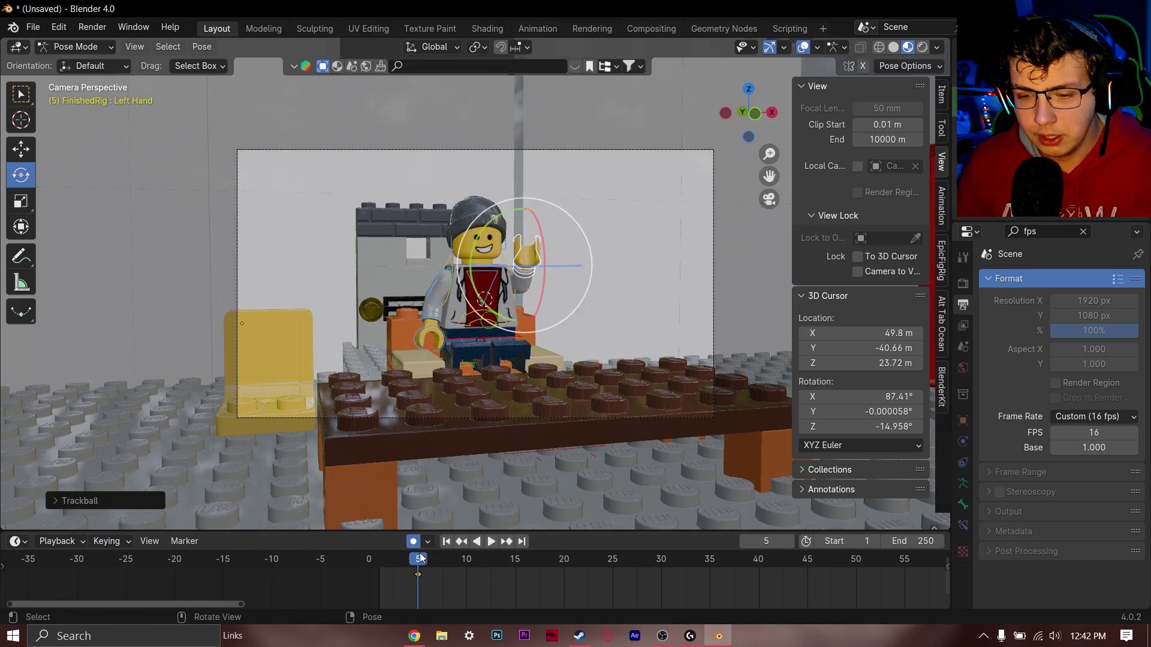
- Key the left hand tilting back and forth at frames 8 and 11
key("space")
key("space")
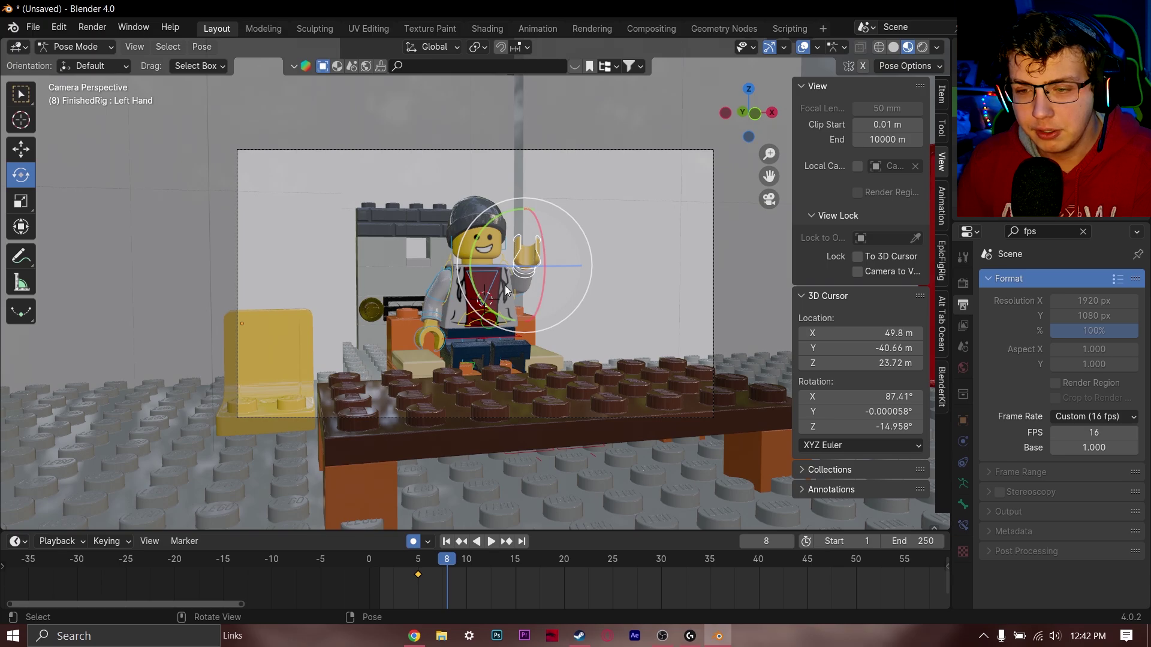
key("r")
key("r")
left_click(483, 470)
key("space")
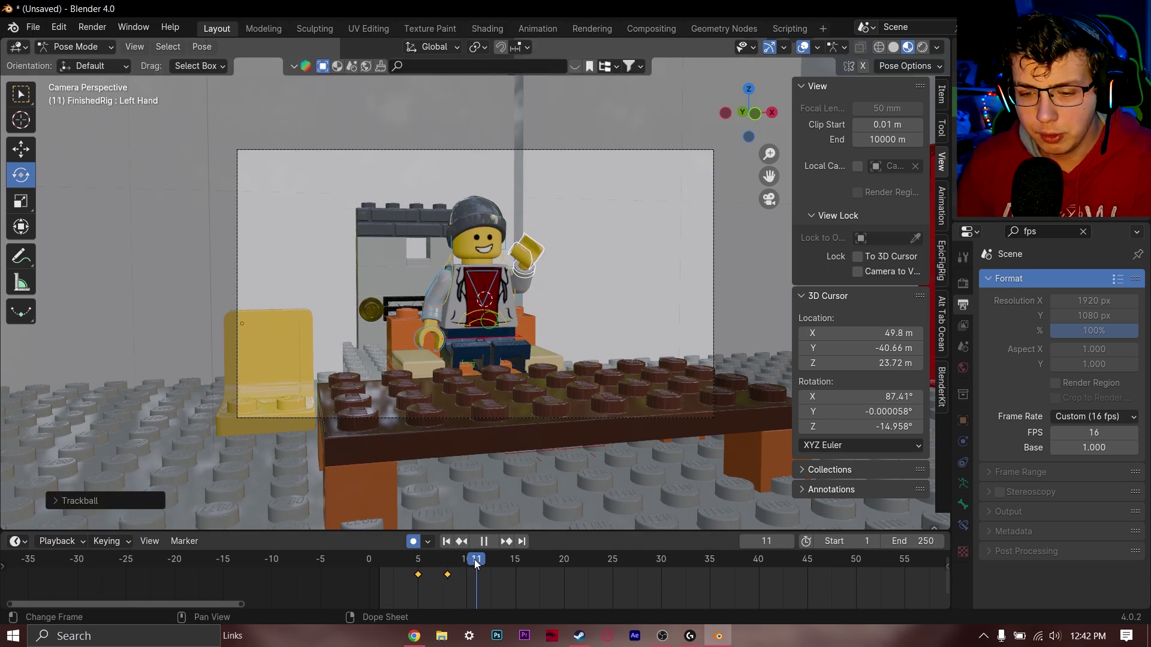
key("space")
key("r")
key("r")
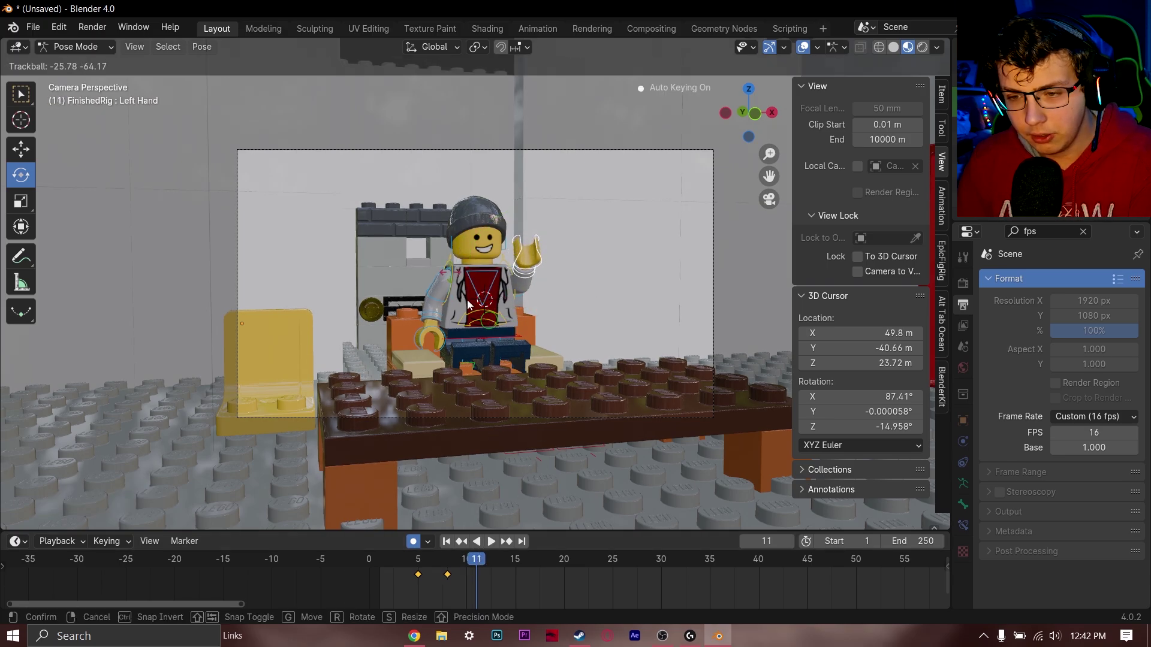
left_click(469, 306)
- Key the left arm at frame 11, lower it by frame 15, and preview the wave
left_click(524, 293)
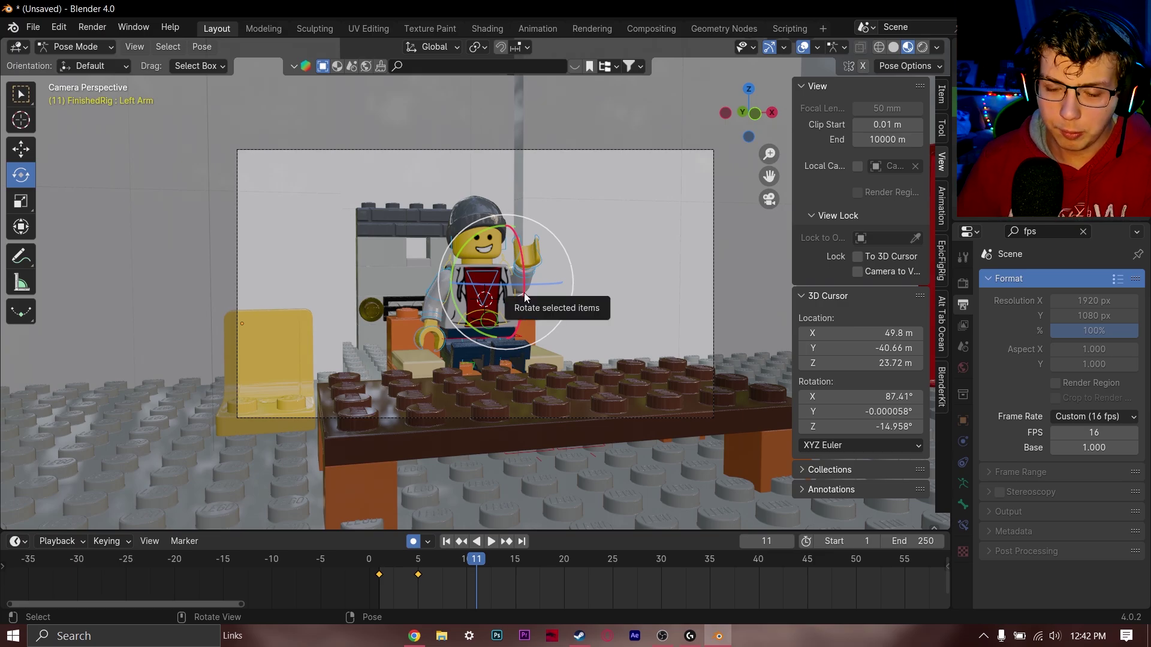
key("r")
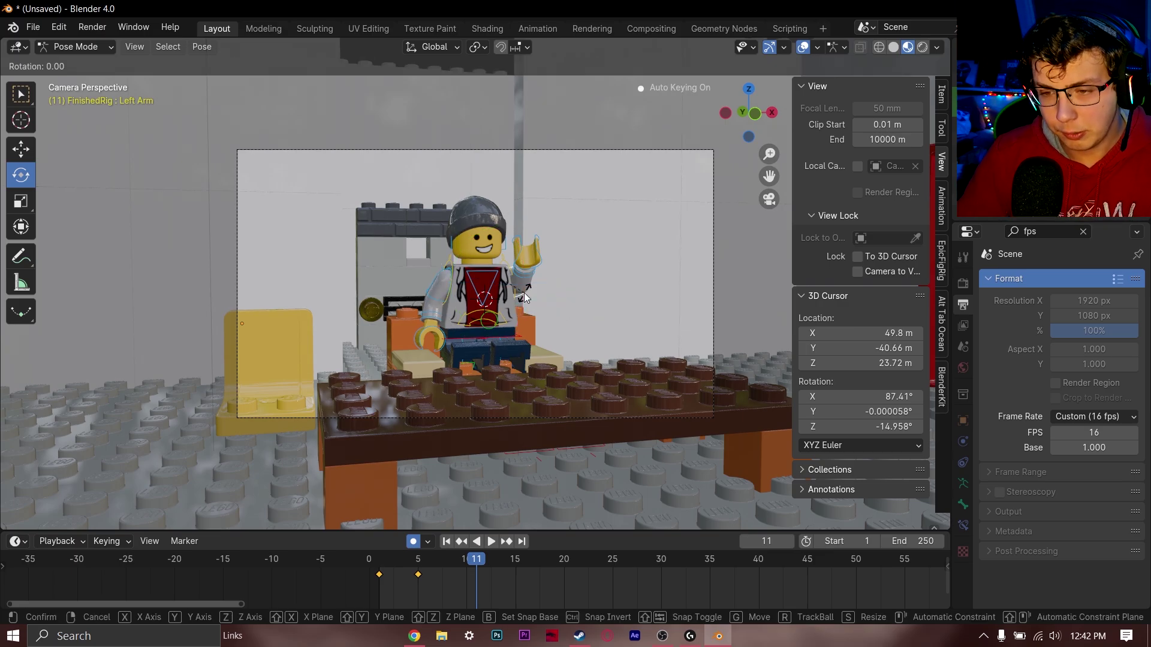
left_click(524, 292)
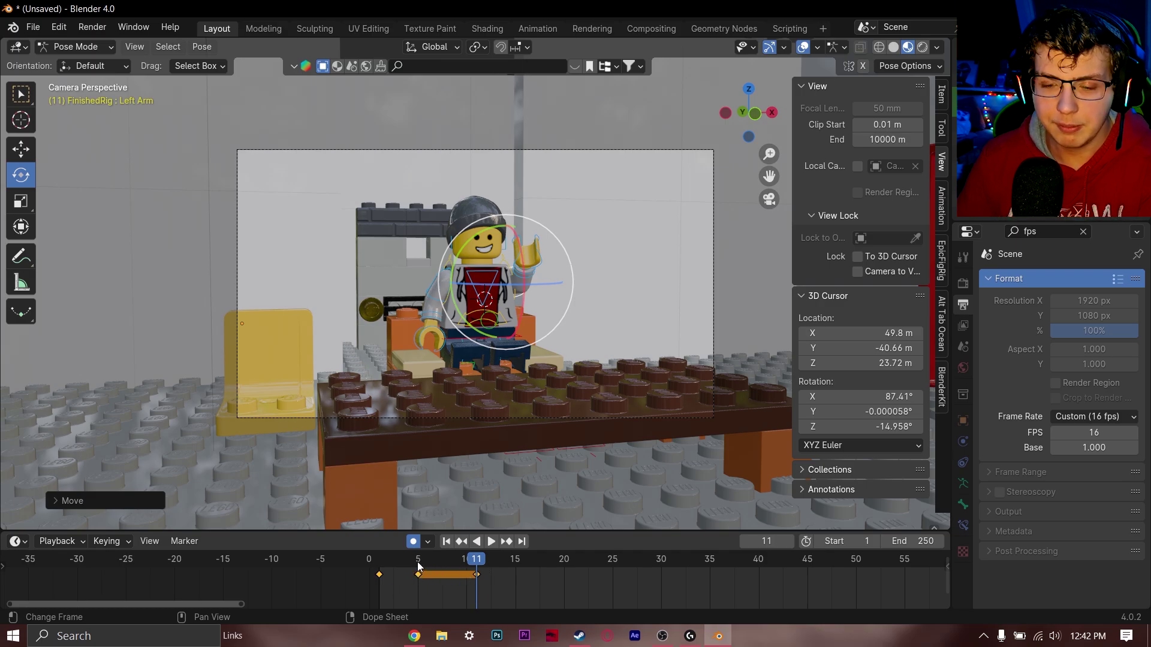
left_click(511, 560)
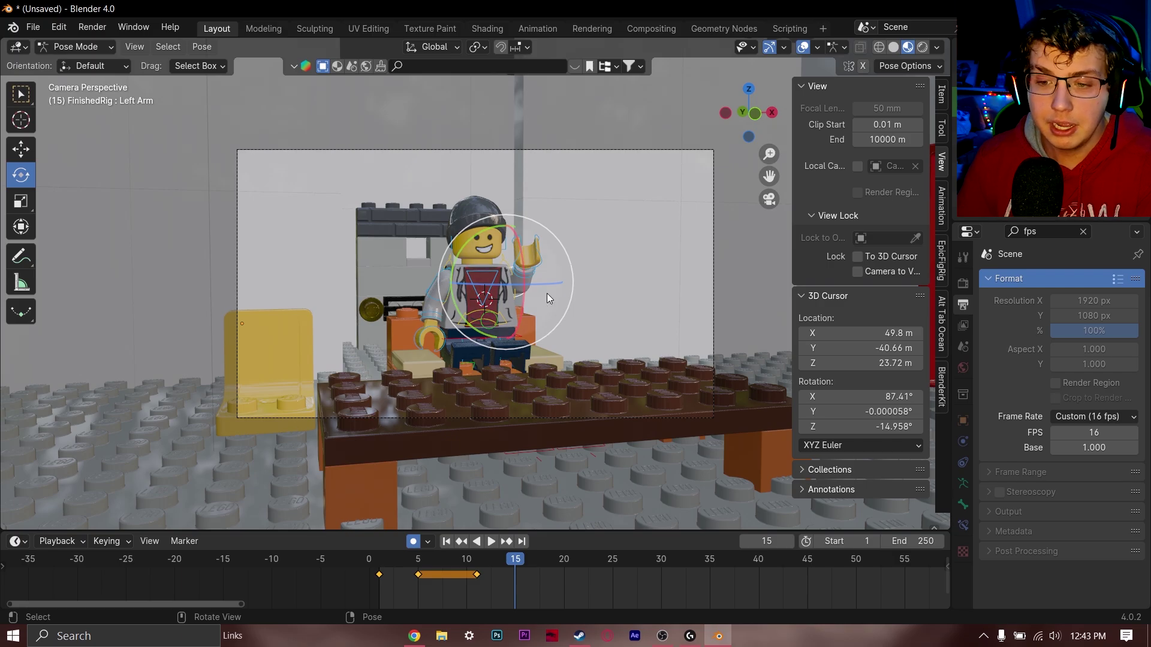
left_click_drag(545, 299, 534, 449)
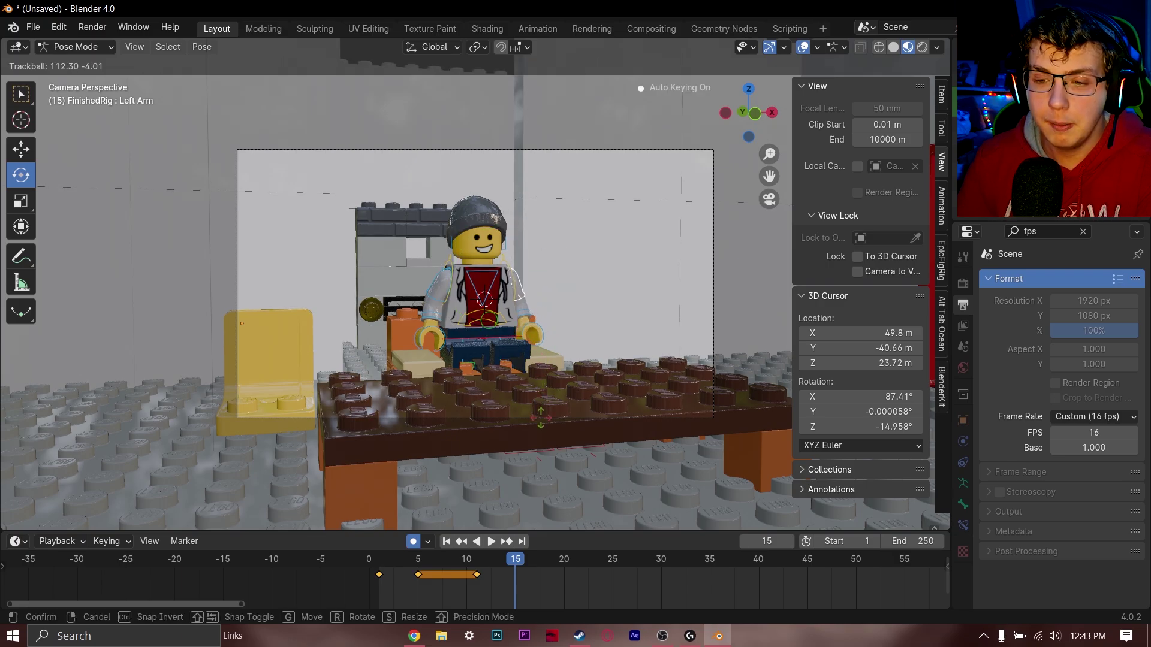
key("space")
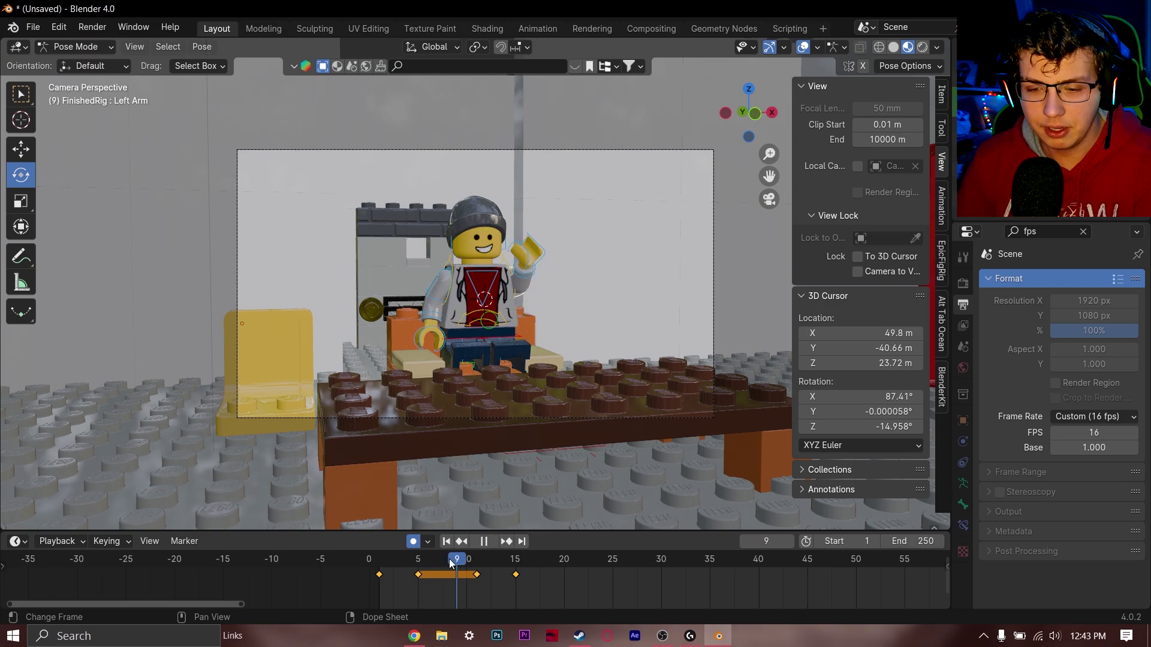
- Change the animation End frame from 250 to 16 and play back the shortened wave
key("space")
left_click(482, 258)
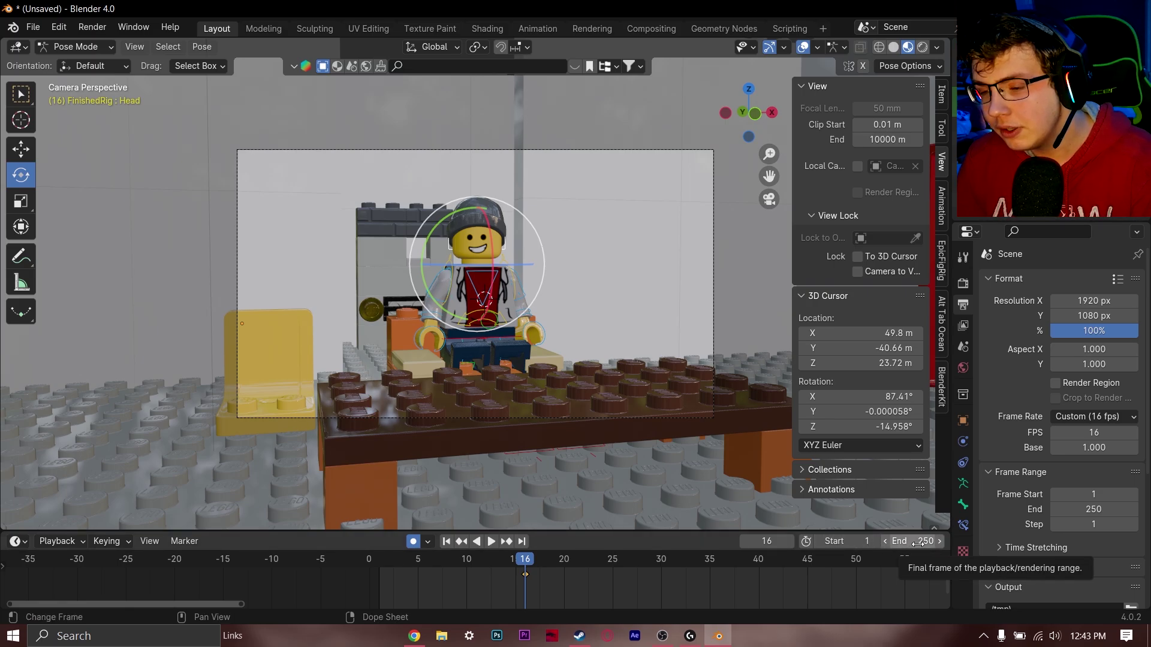
left_click(920, 543)
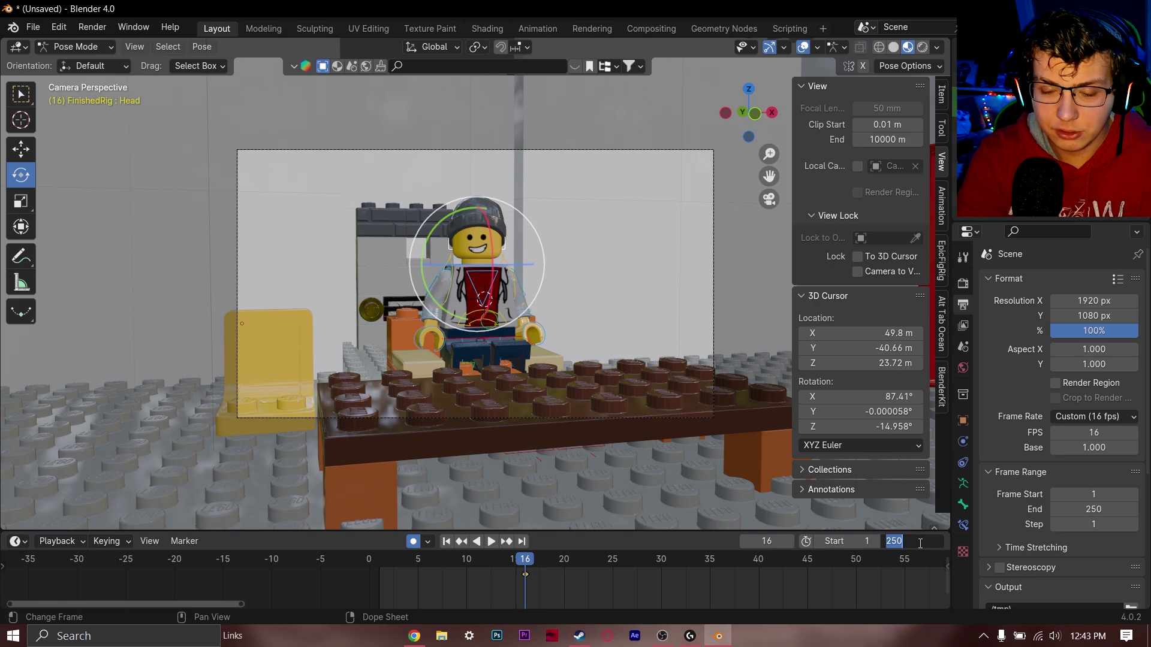
type("16")
key("Return")
key("space")
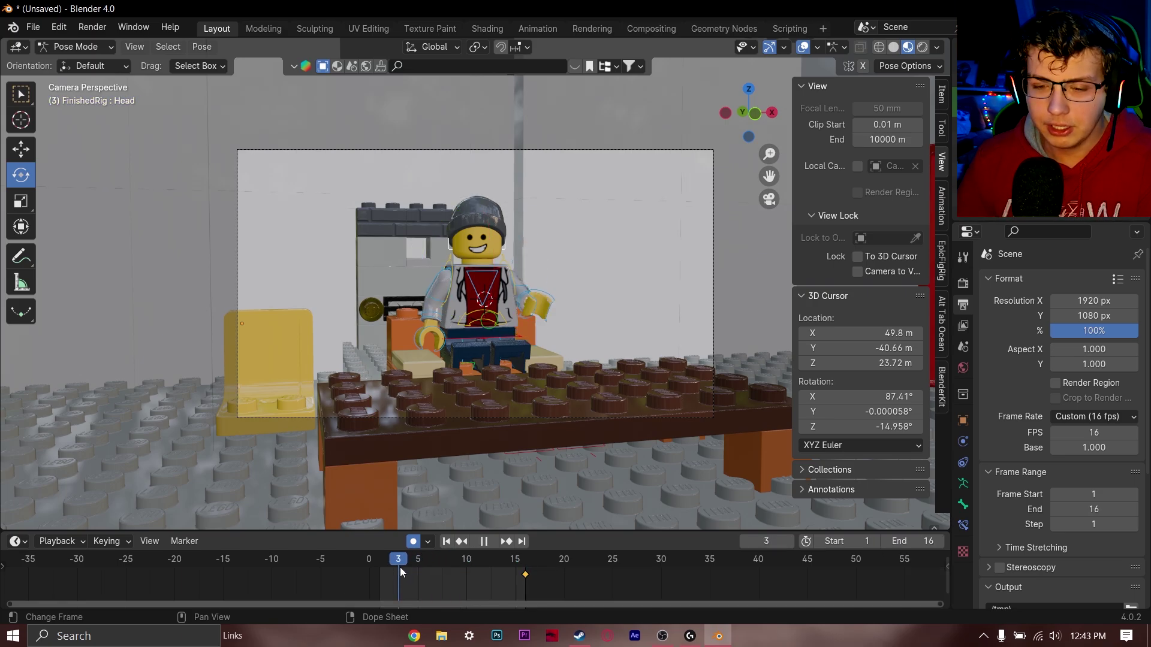
key("space")
scroll(876, 579, "down", 5)
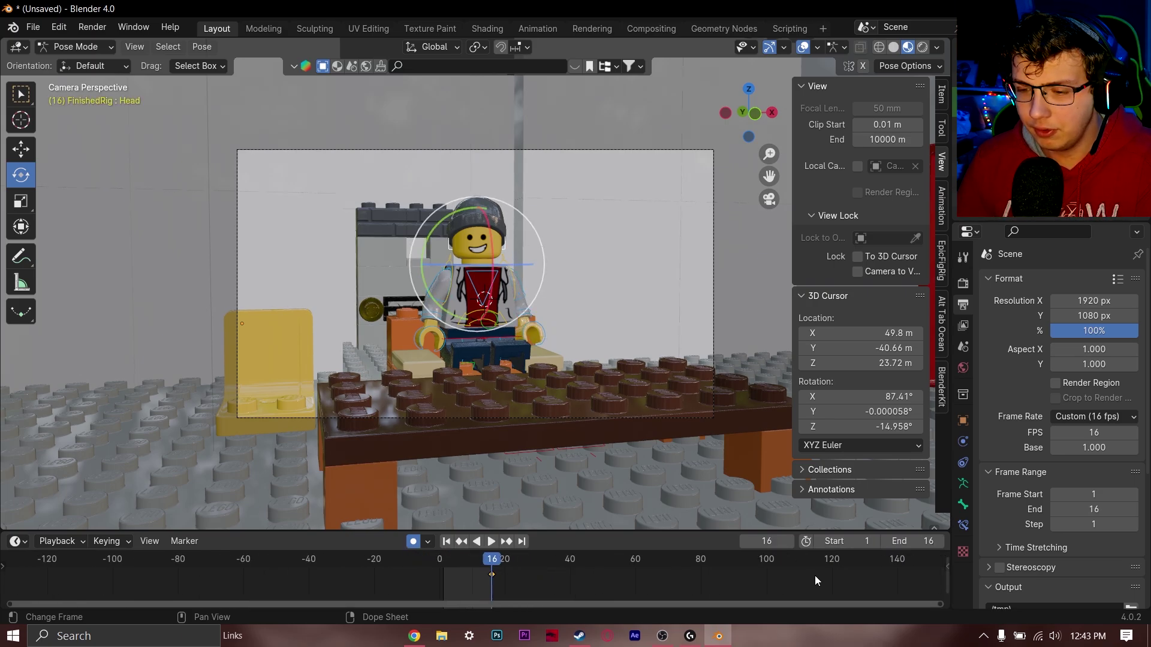
- In Render Properties, set Render Noise Threshold to 0.3 and Max Samples to 500, down from 4096
scroll(630, 576, "up", 1)
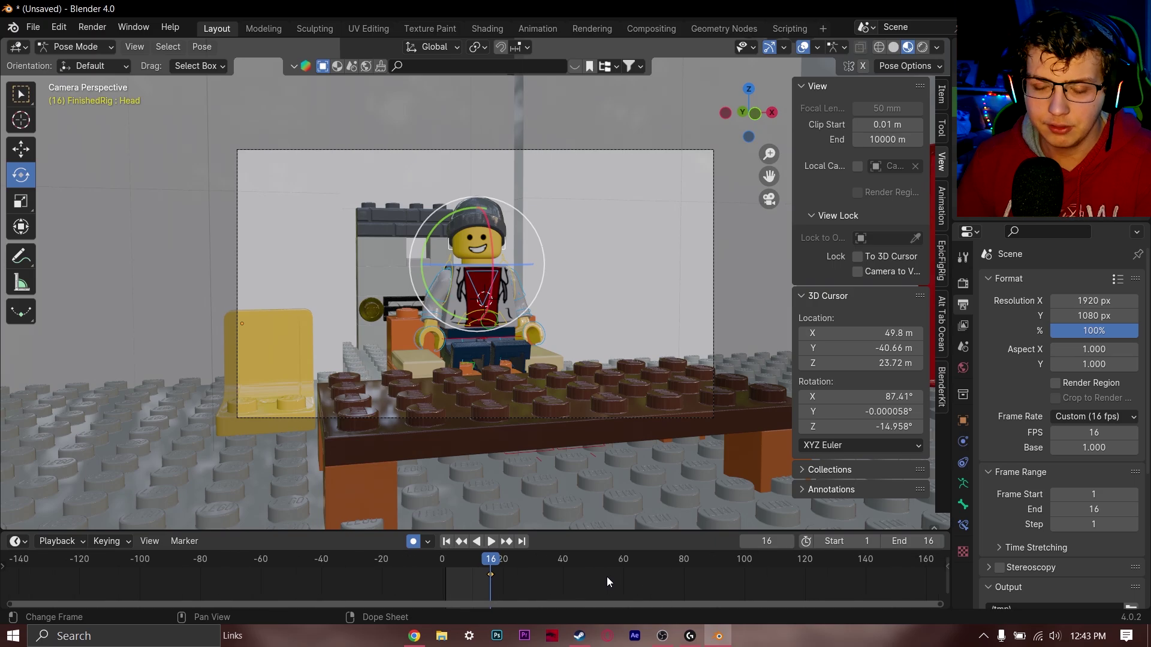
scroll(604, 577, "up", 2)
scroll(604, 577, "up", 2)
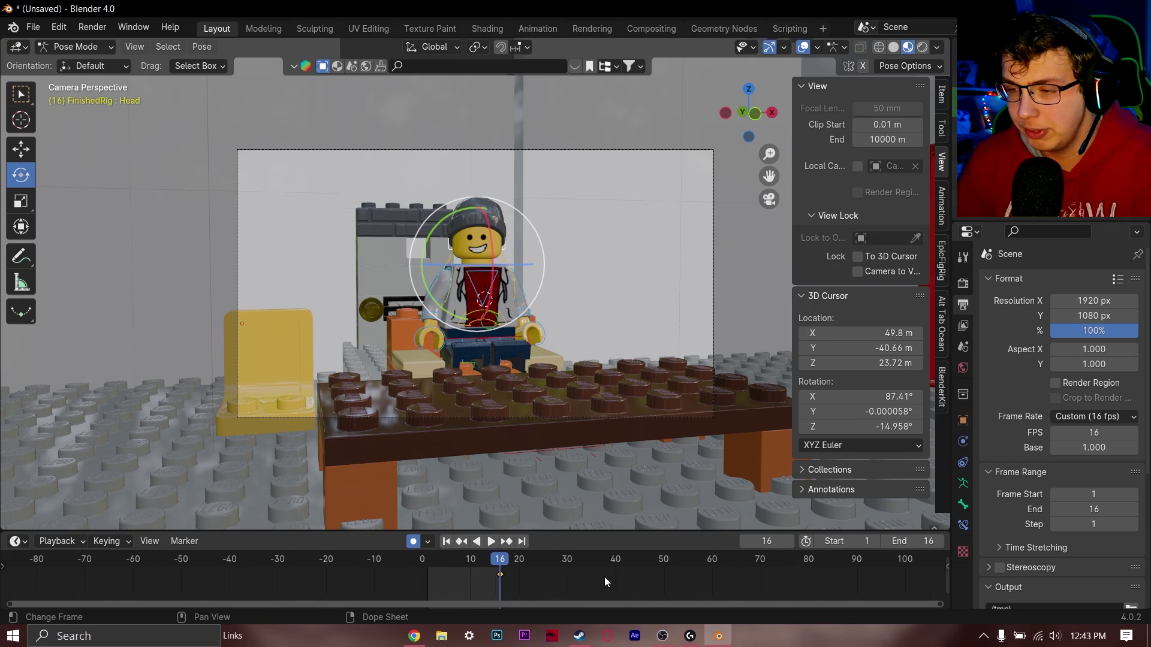
scroll(604, 577, "up", 1)
left_click(962, 284)
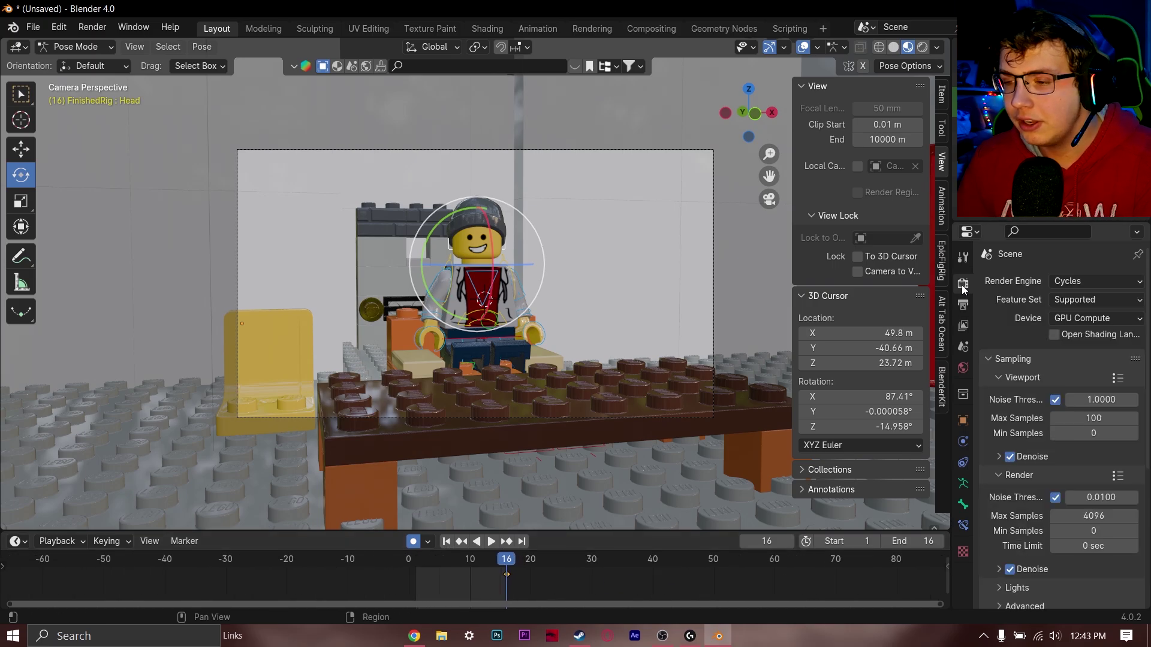
scroll(1029, 367, "down", 2)
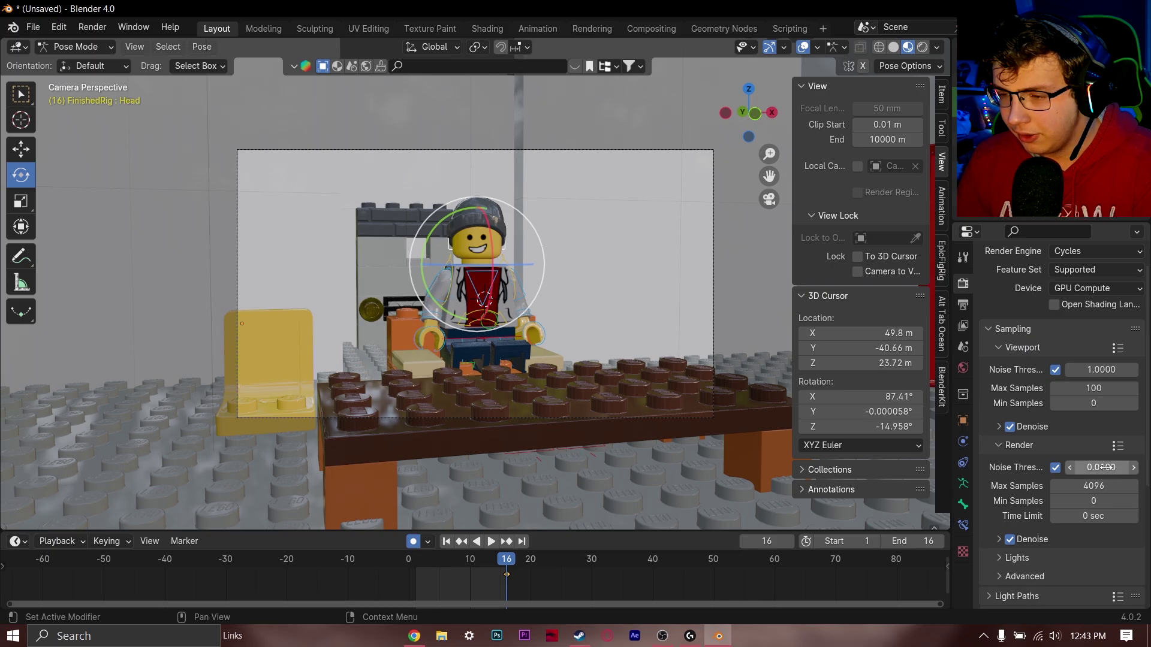
left_click(1116, 467)
type("0.")
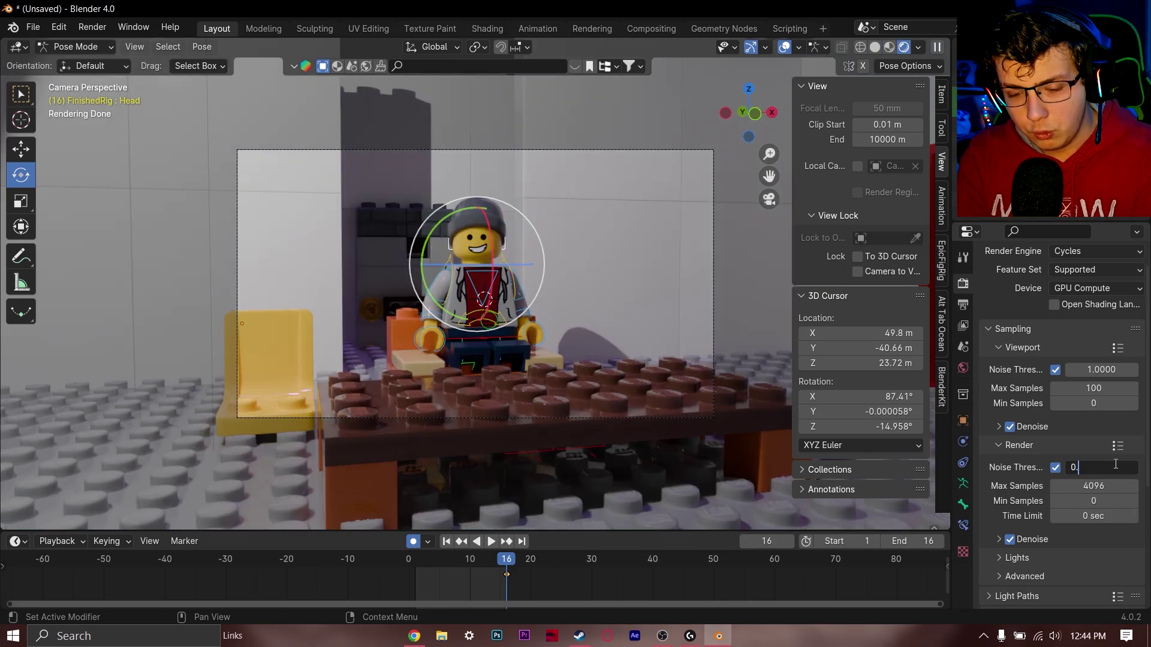
type("3")
key("Return")
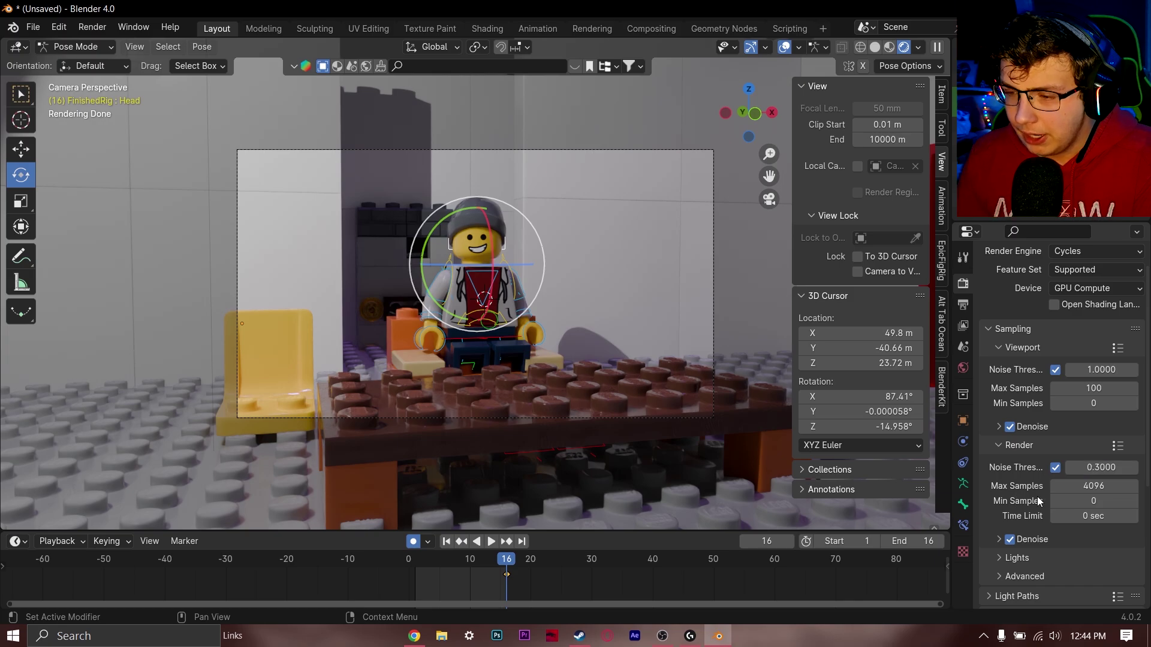
left_click(1078, 486)
type("500")
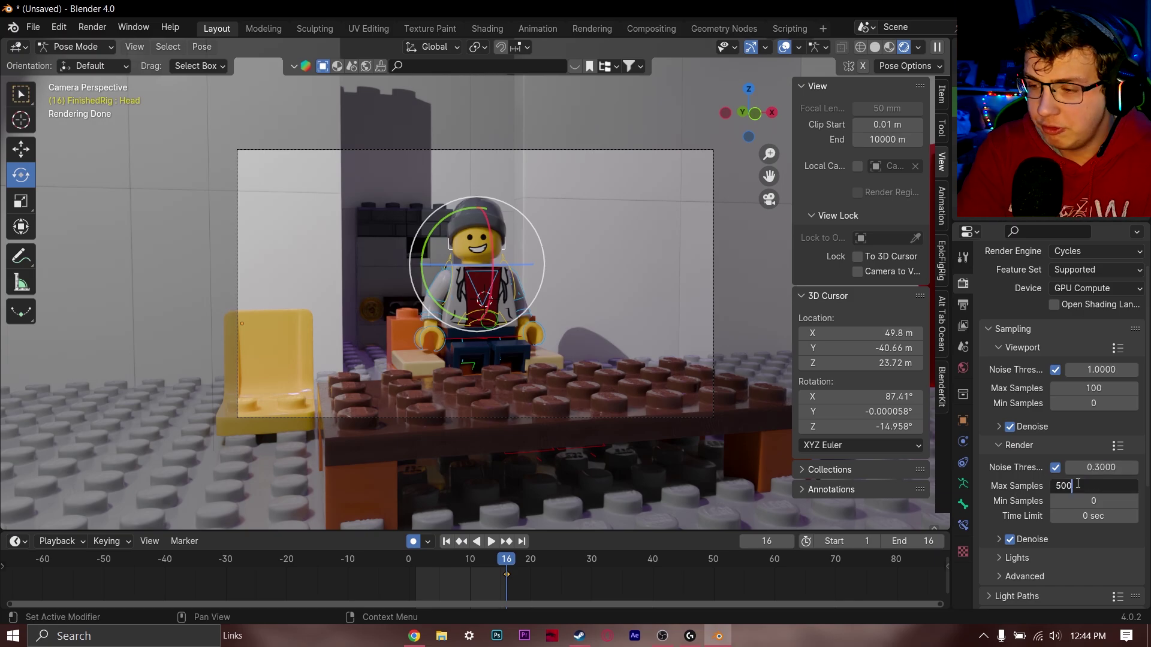
key("Return")
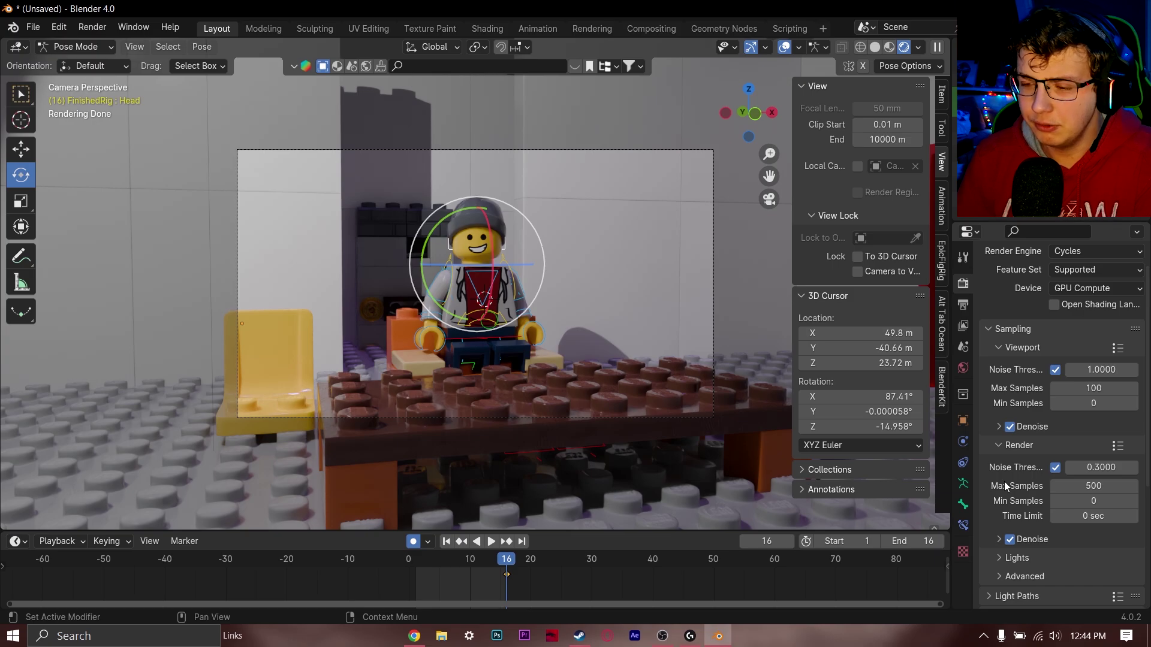
scroll(1006, 487, "down", 3)
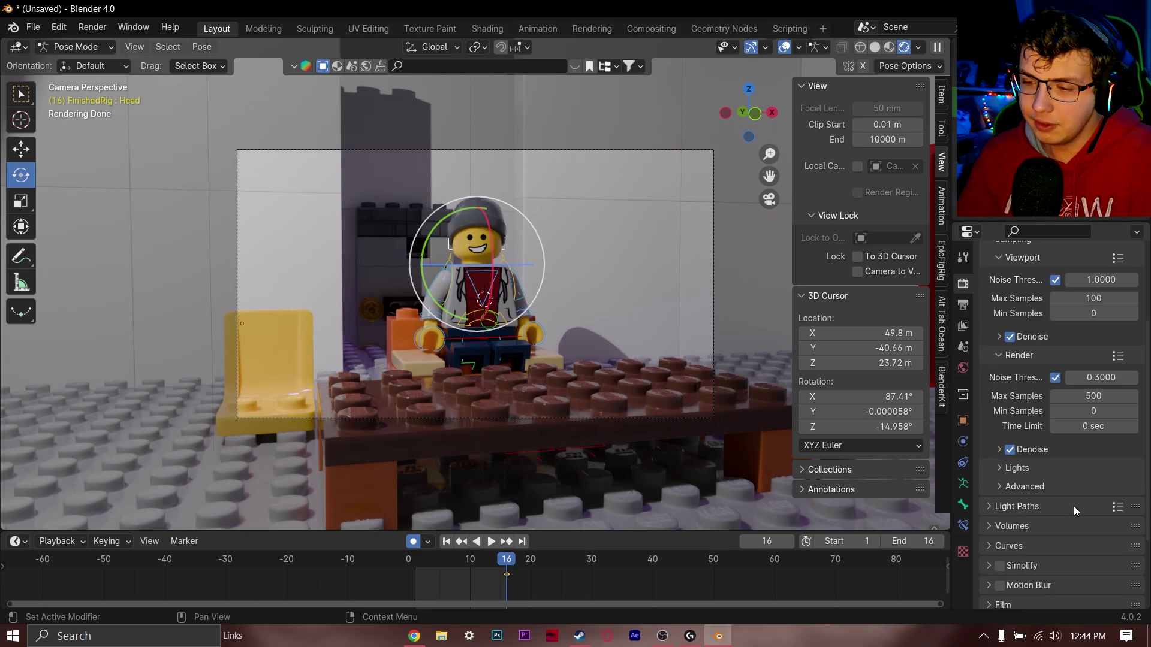
- Turn the Light Tree off and apply the Fast Global Illumination light-path preset
left_click(1045, 471)
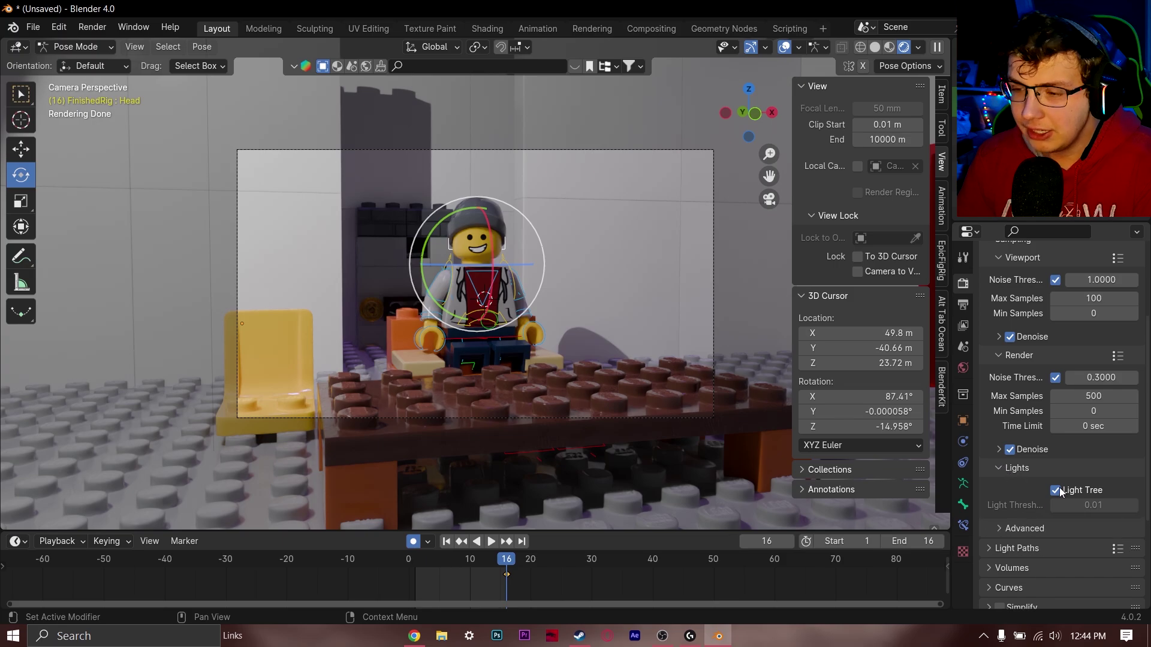
left_click(1056, 490)
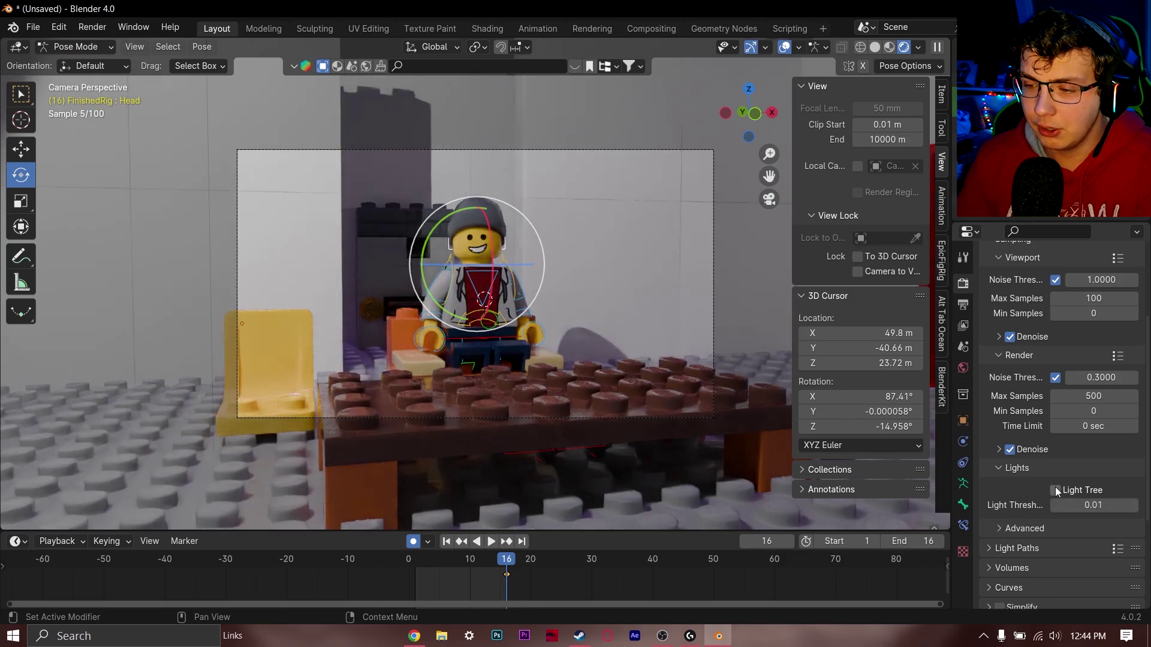
left_click(1056, 490)
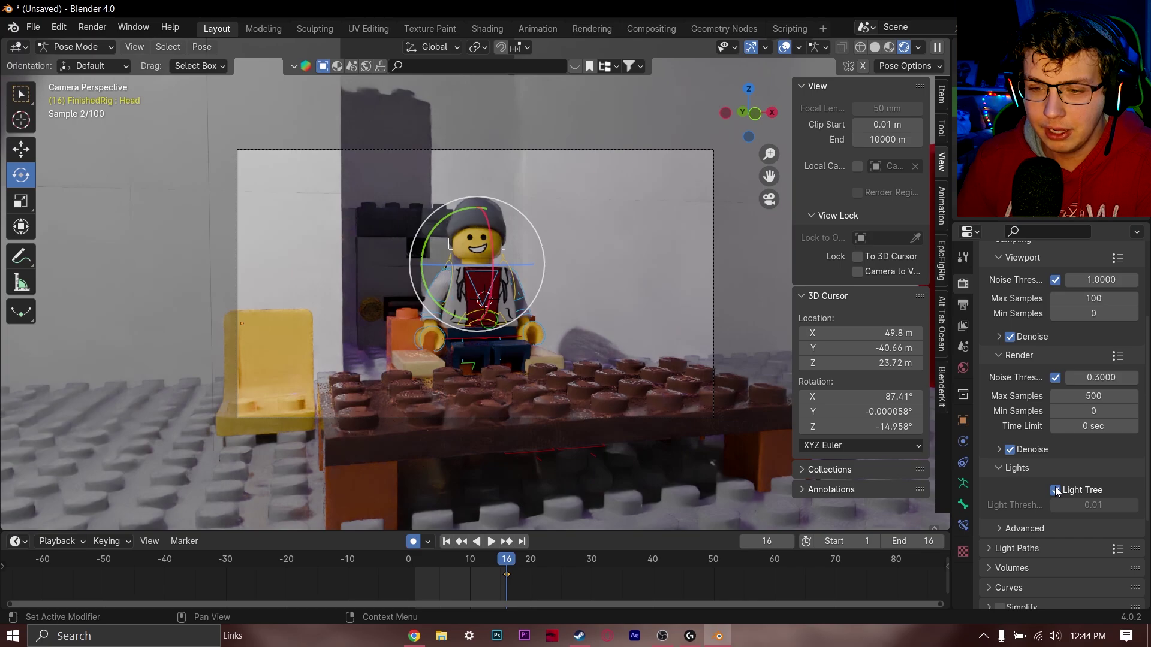
left_click(1055, 490)
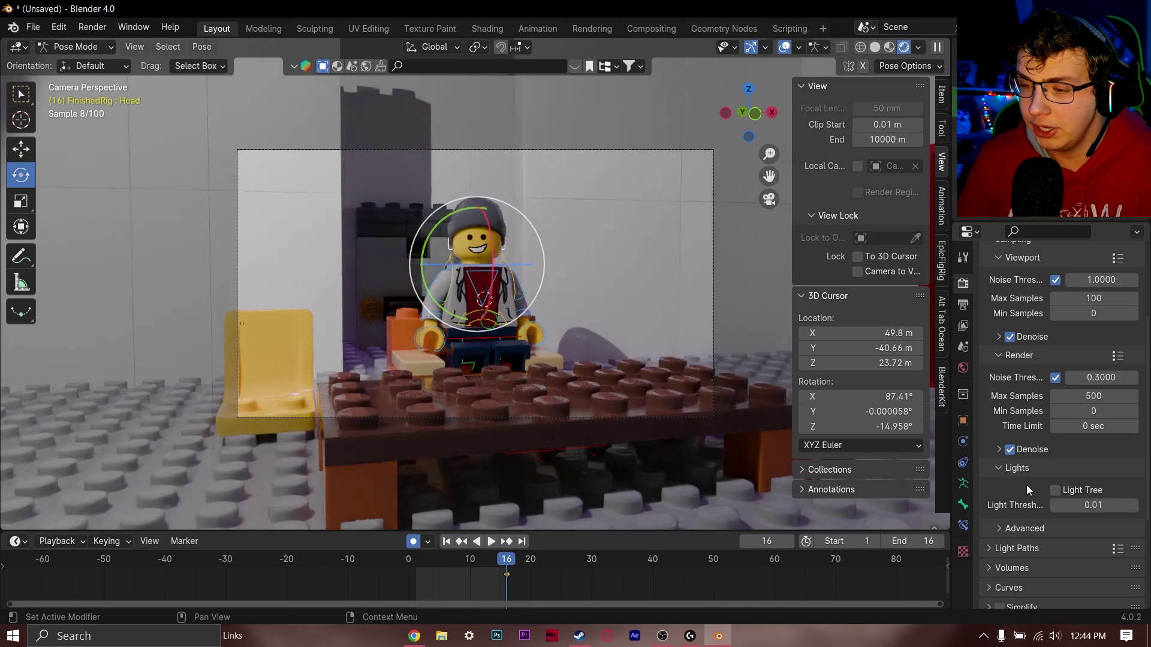
scroll(1027, 491, "down", 2)
left_click(1117, 519)
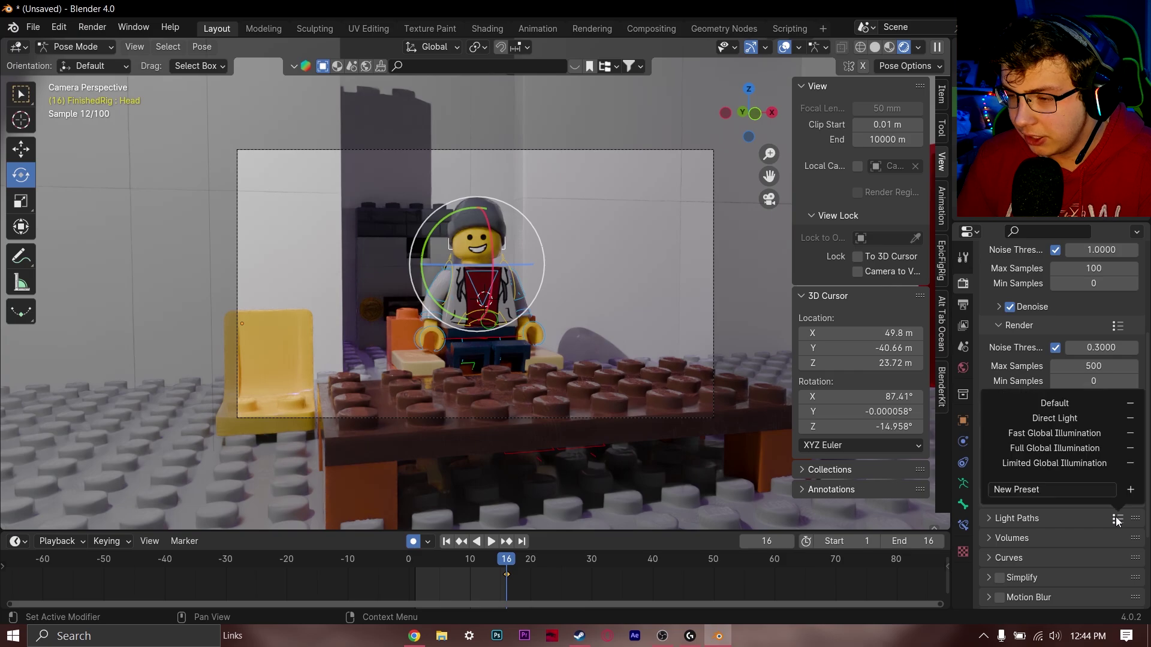
left_click(1078, 433)
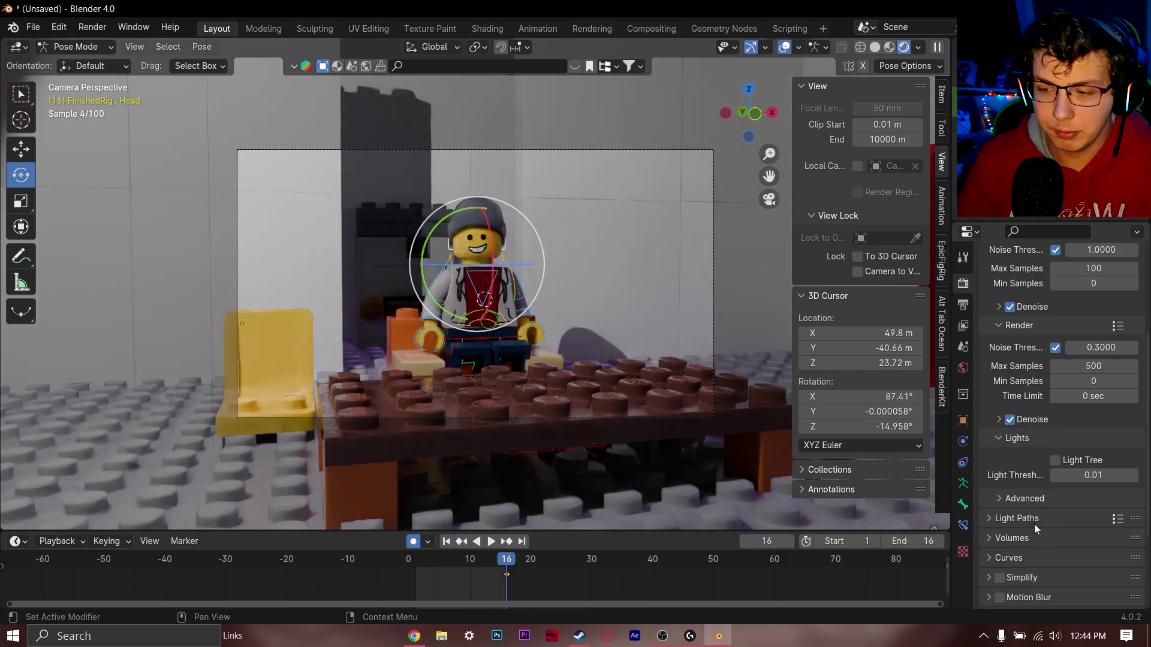
- Enable Persistent Data under Performance > Final Render, then go to Output Properties
scroll(1034, 524, "down", 1)
scroll(1035, 524, "down", 3)
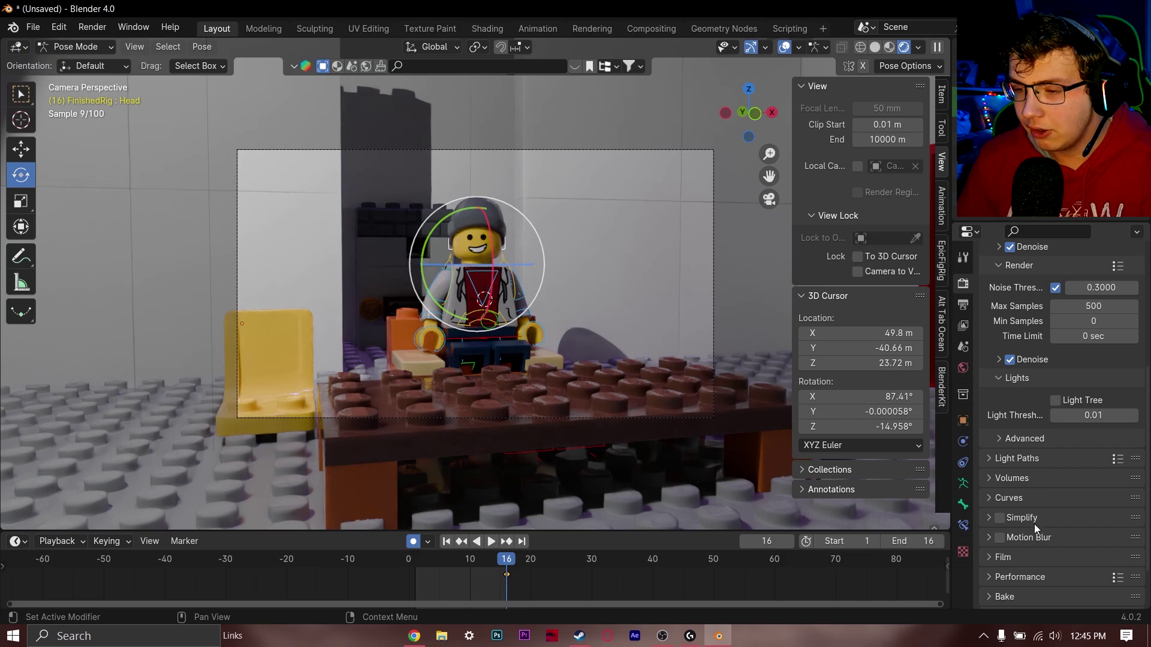
scroll(1034, 524, "down", 1)
left_click(988, 519)
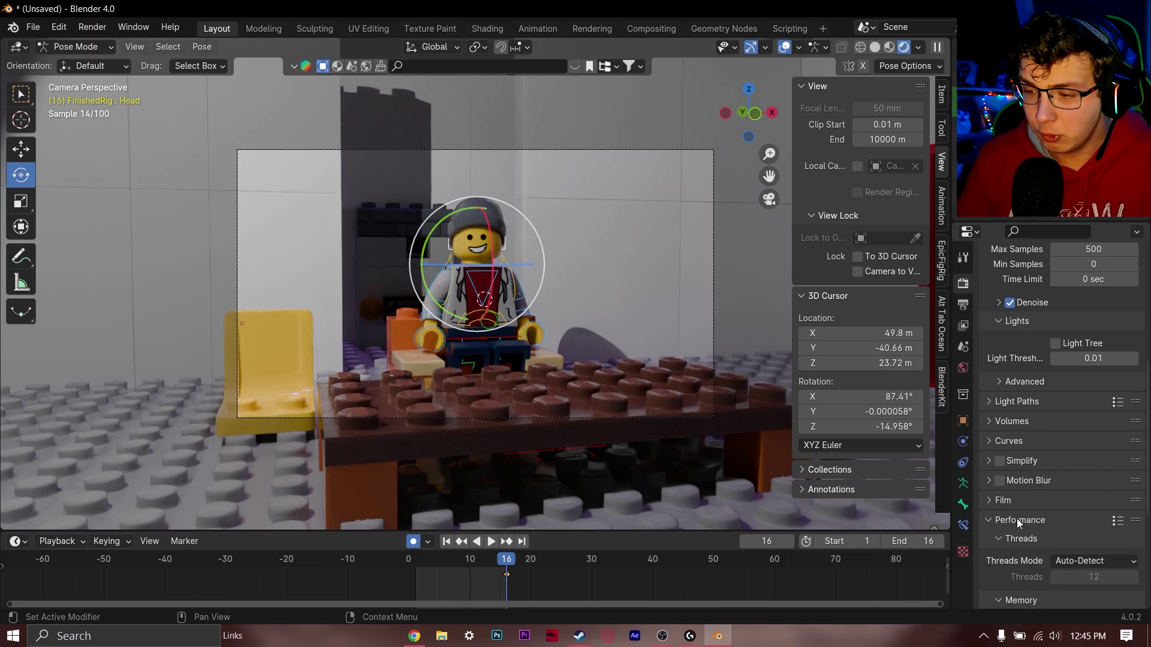
scroll(1032, 525, "down", 3)
scroll(1033, 526, "down", 3)
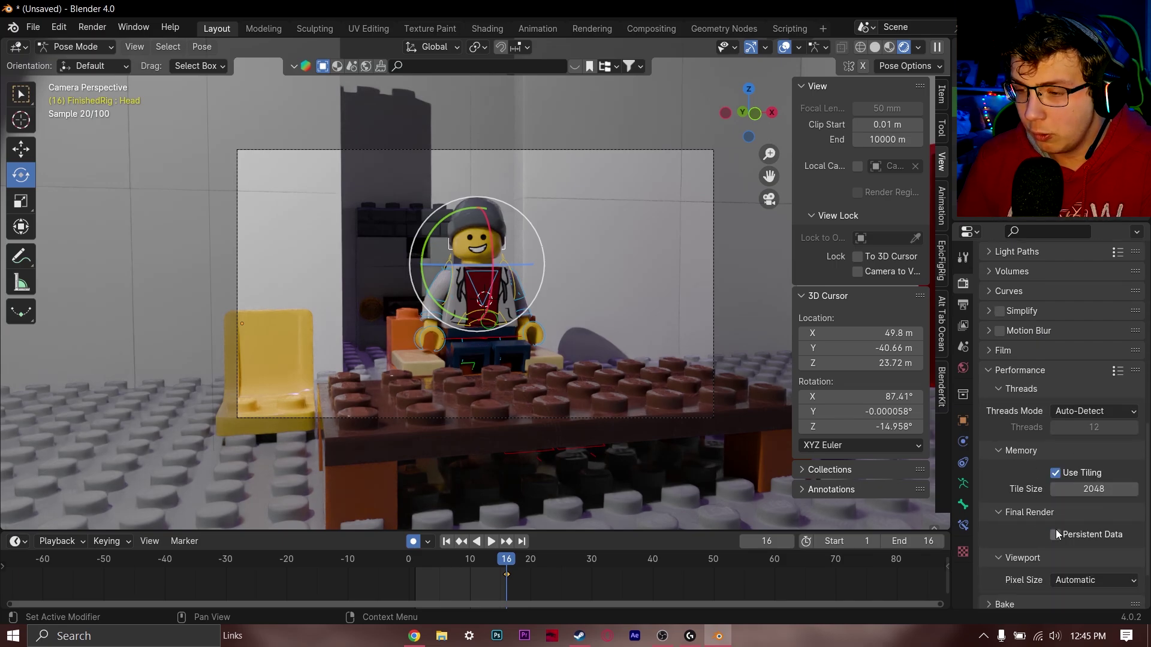
left_click(1055, 535)
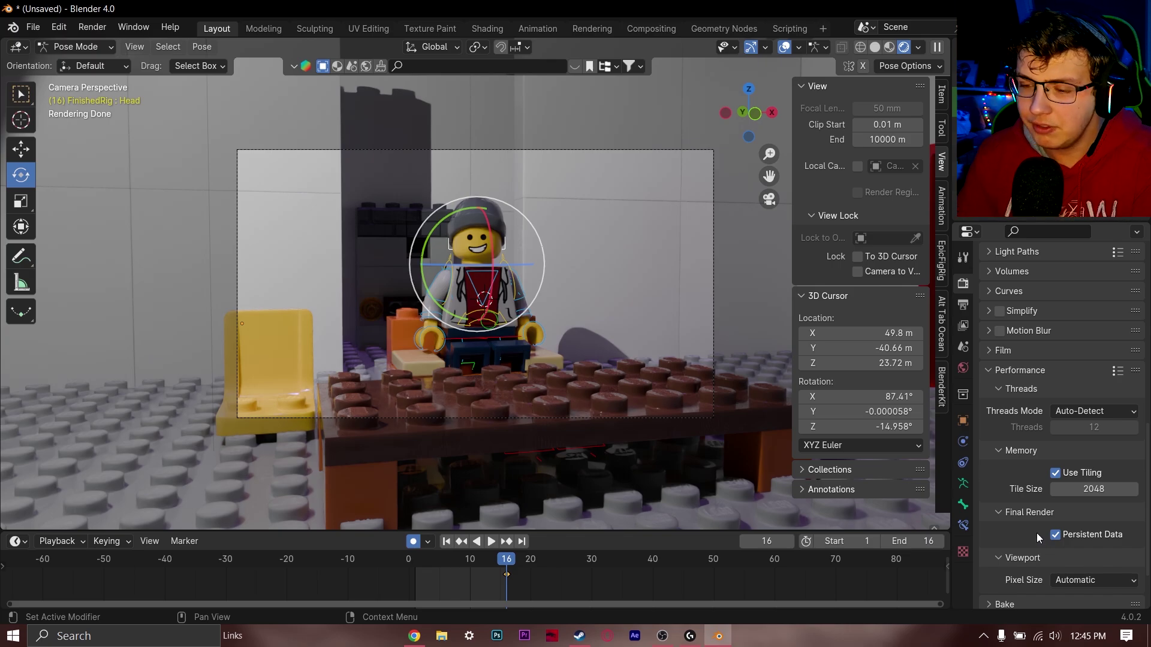
scroll(1037, 533, "down", 2)
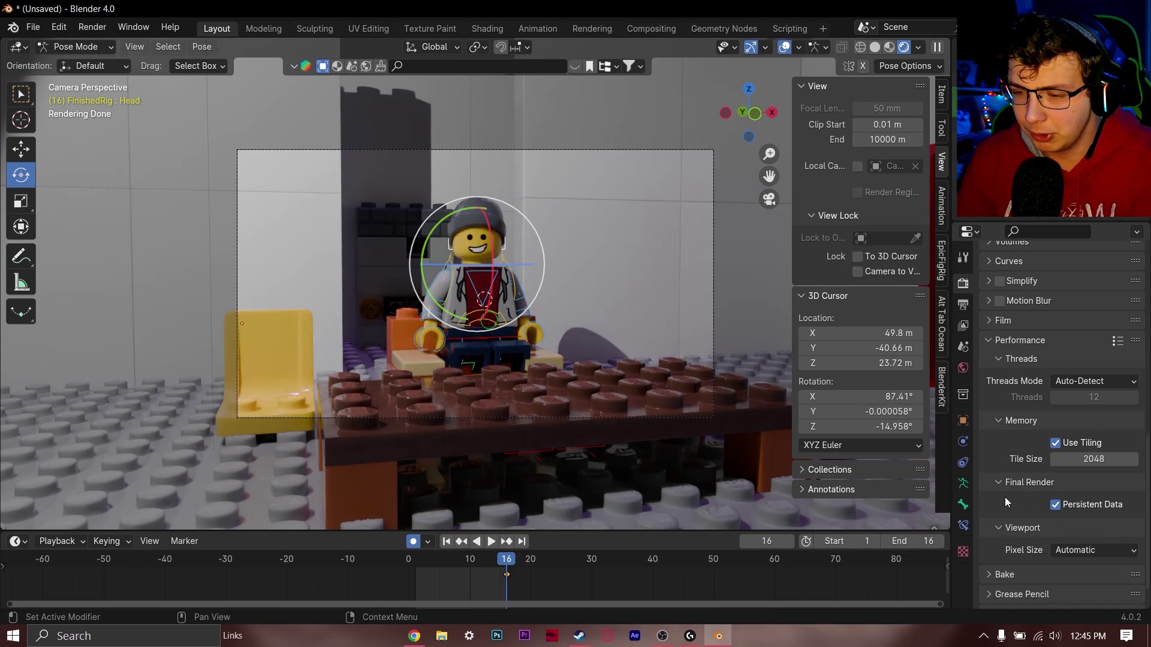
scroll(1013, 516, "up", 5)
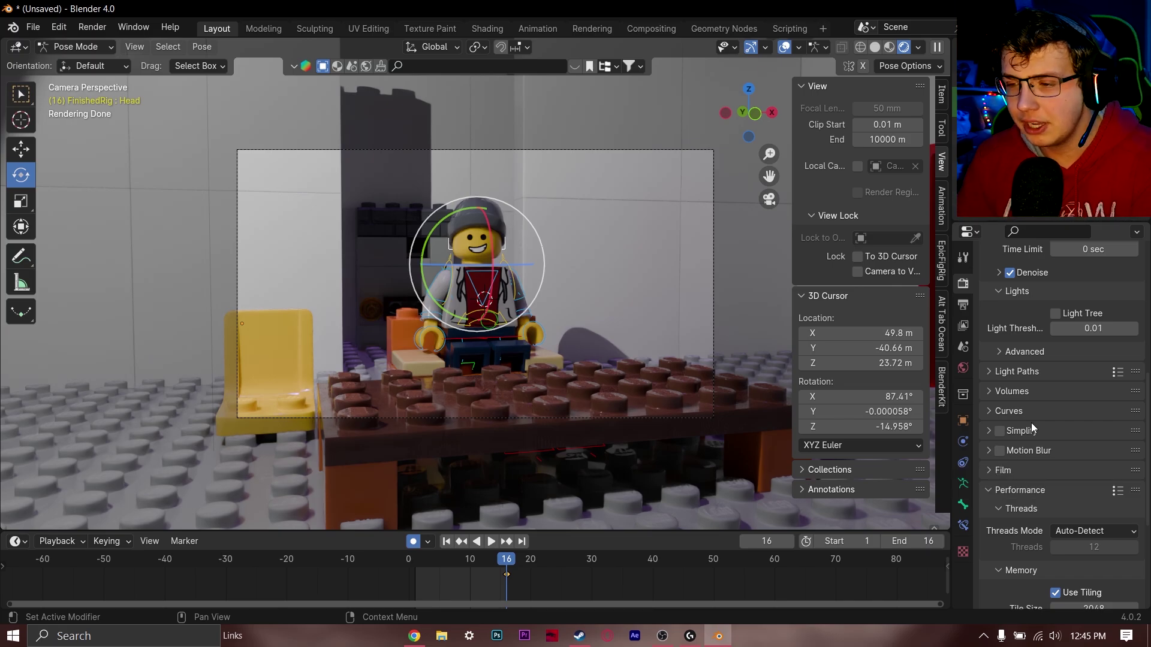
left_click(969, 300)
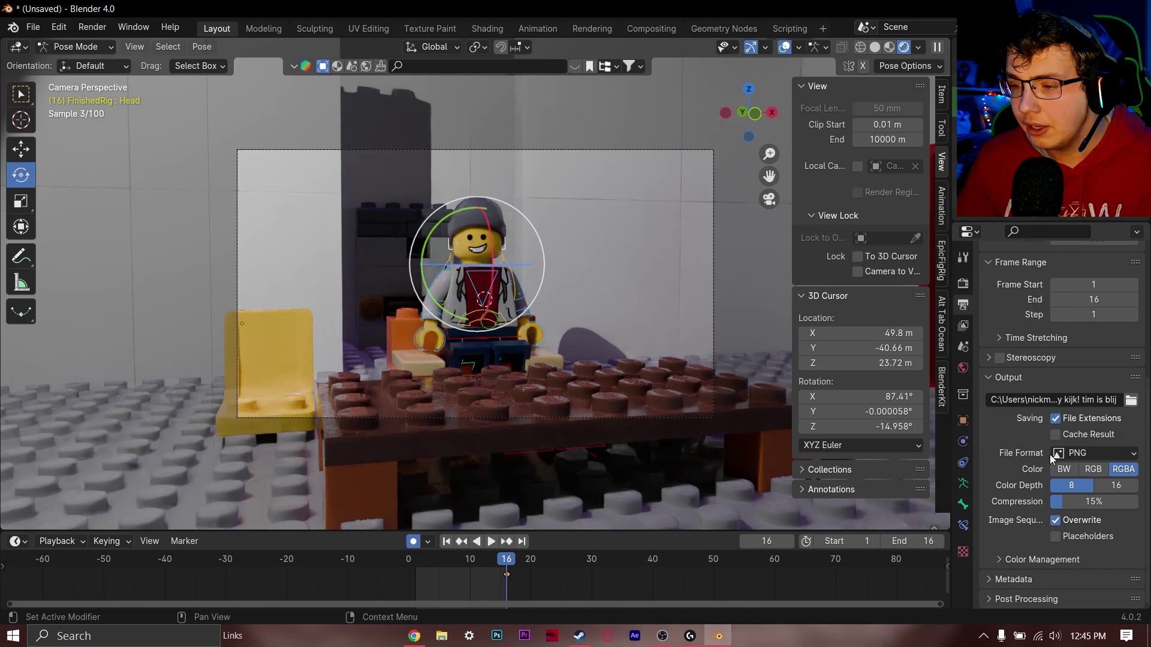
- Set the output file format to FFmpeg Video with an MPEG-4 container
left_click(1070, 452)
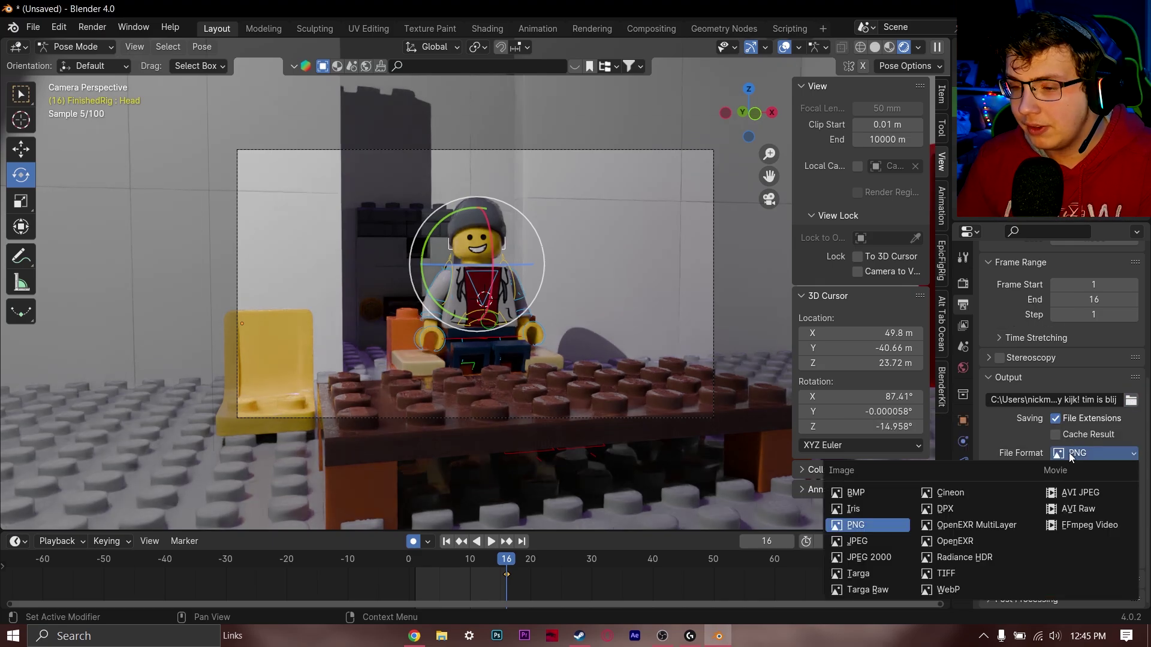
left_click(1080, 527)
scroll(1011, 502, "down", 2)
scroll(1034, 530, "down", 2)
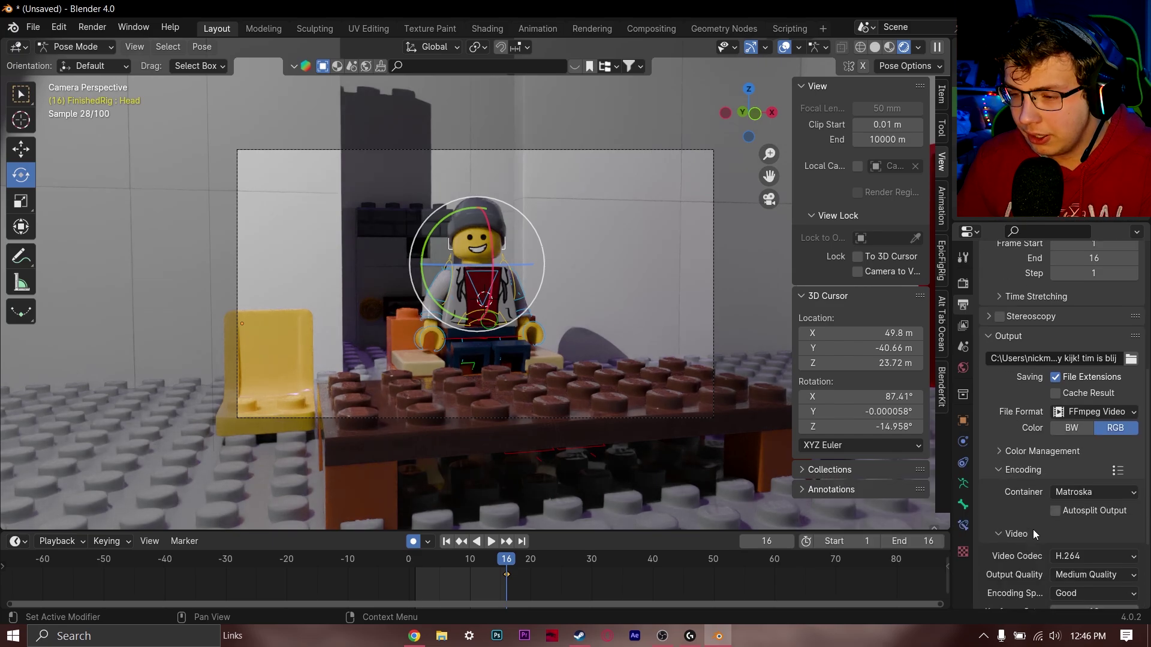
left_click(1068, 498)
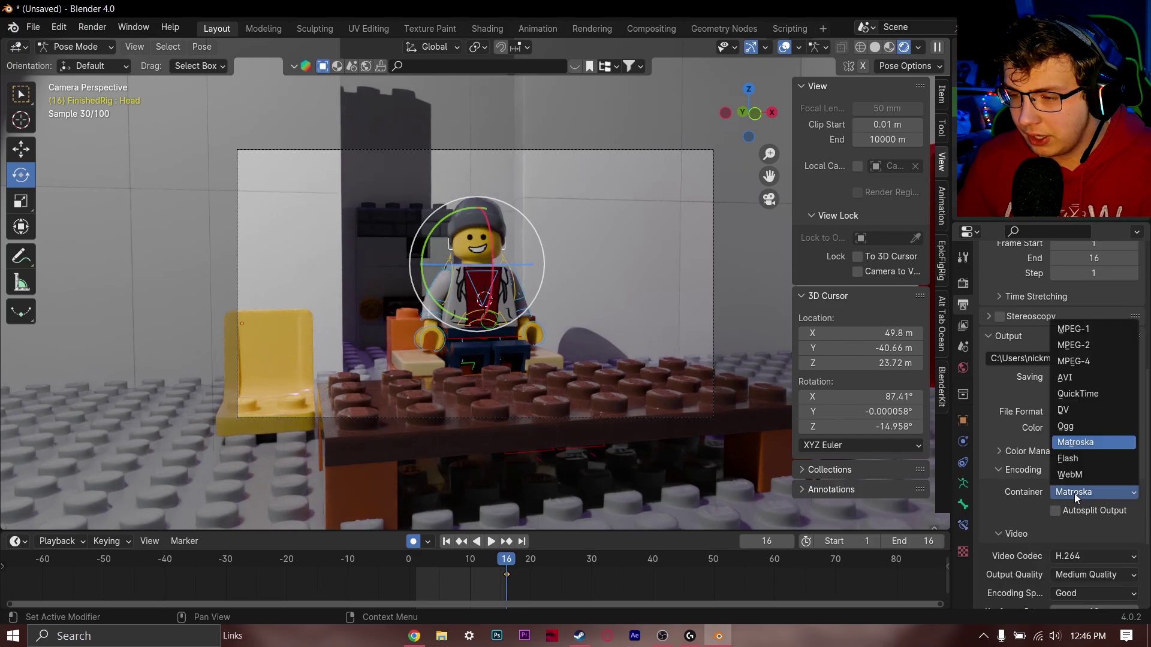
left_click(1097, 361)
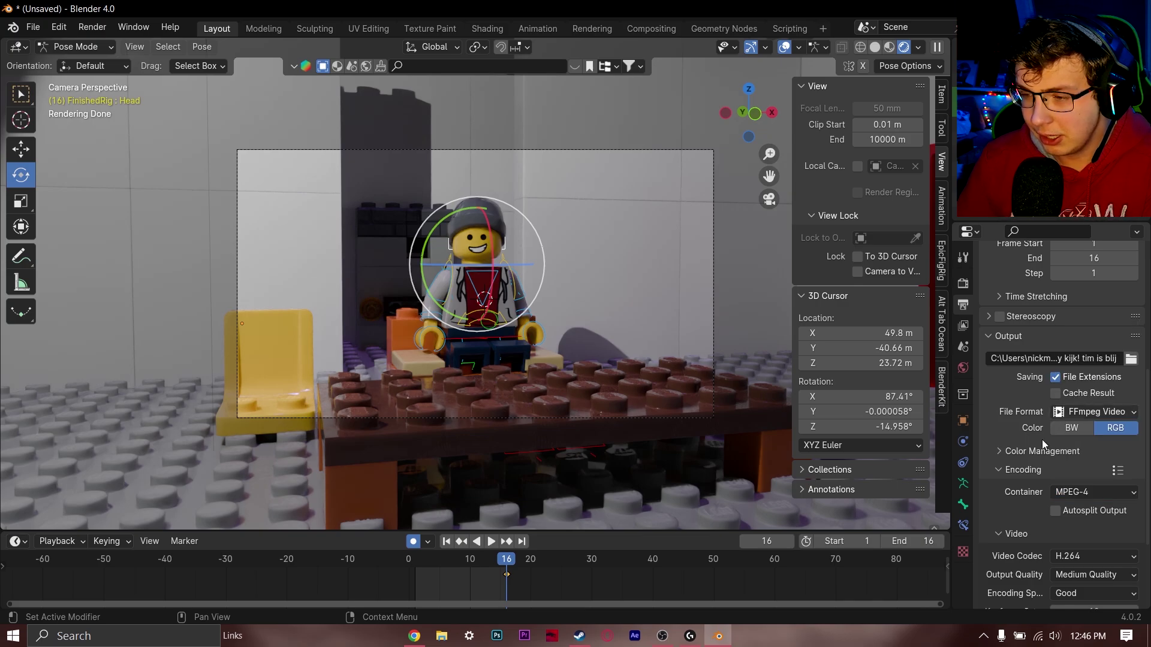
scroll(1019, 480, "down", 1)
scroll(1001, 510, "down", 1)
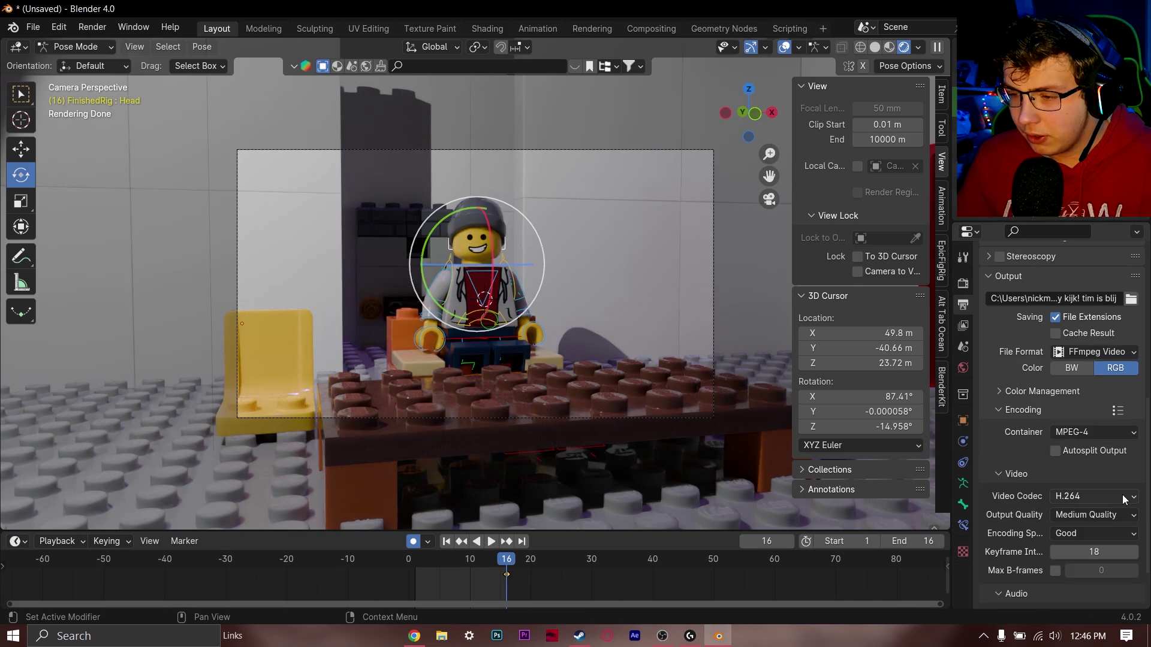
scroll(1085, 496, "down", 1)
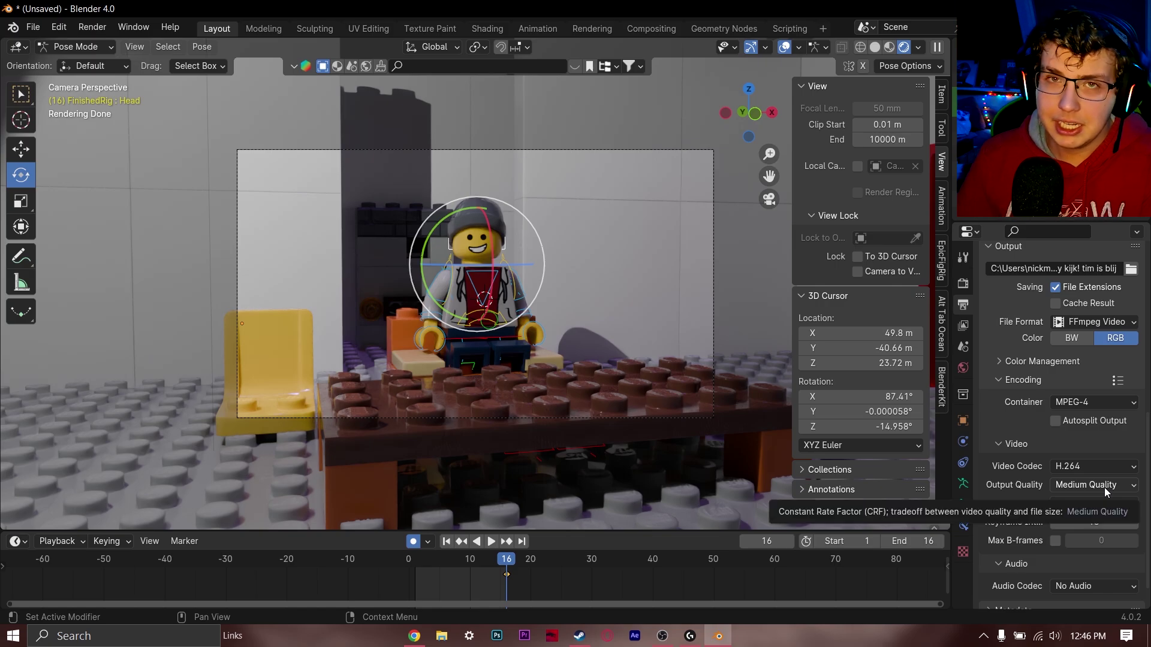
- Set output quality to Perceptually Lossless, keep Good encoding speed, and switch the viewport to Solid shading
left_click(1104, 488)
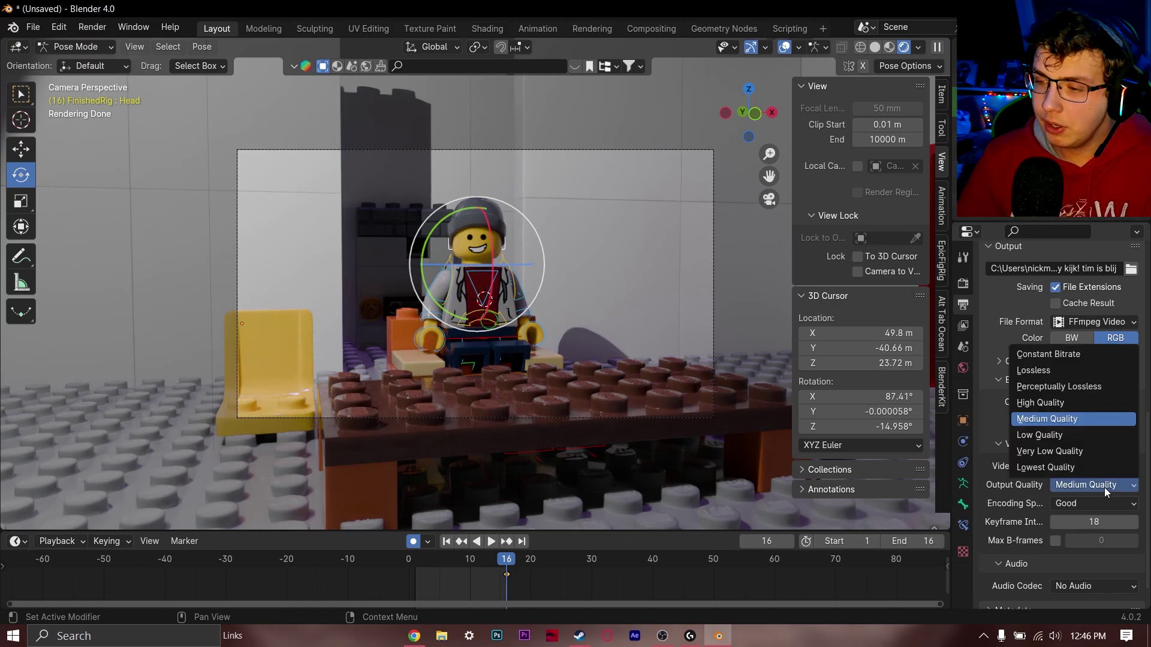
left_click(1072, 386)
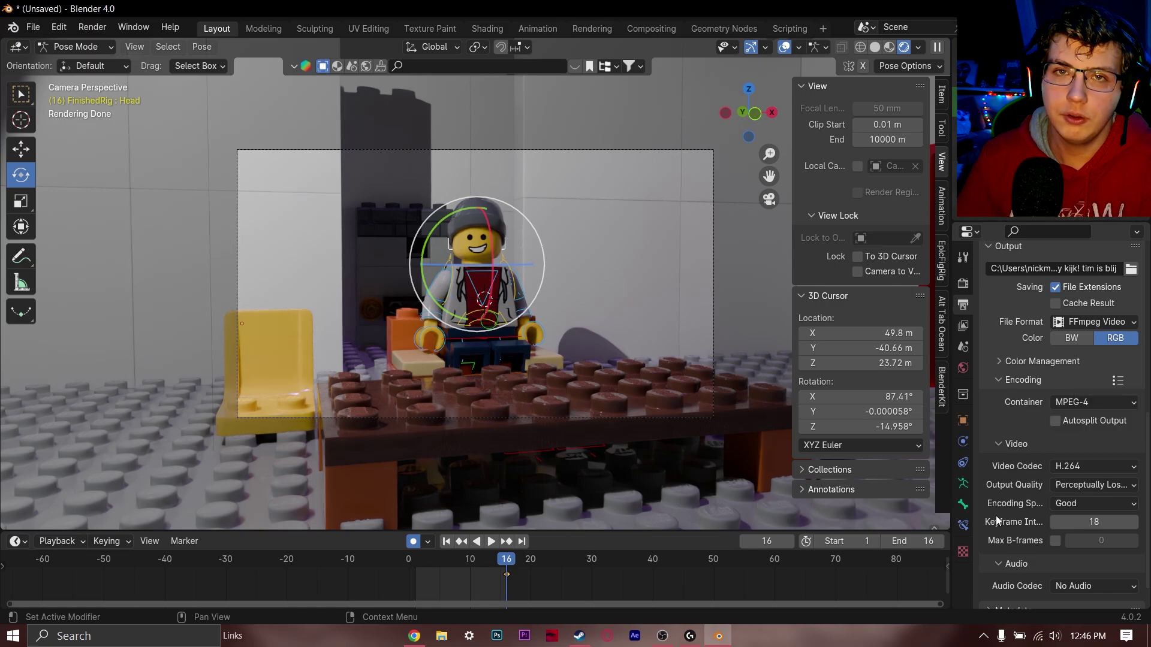
scroll(1012, 473, "down", 1)
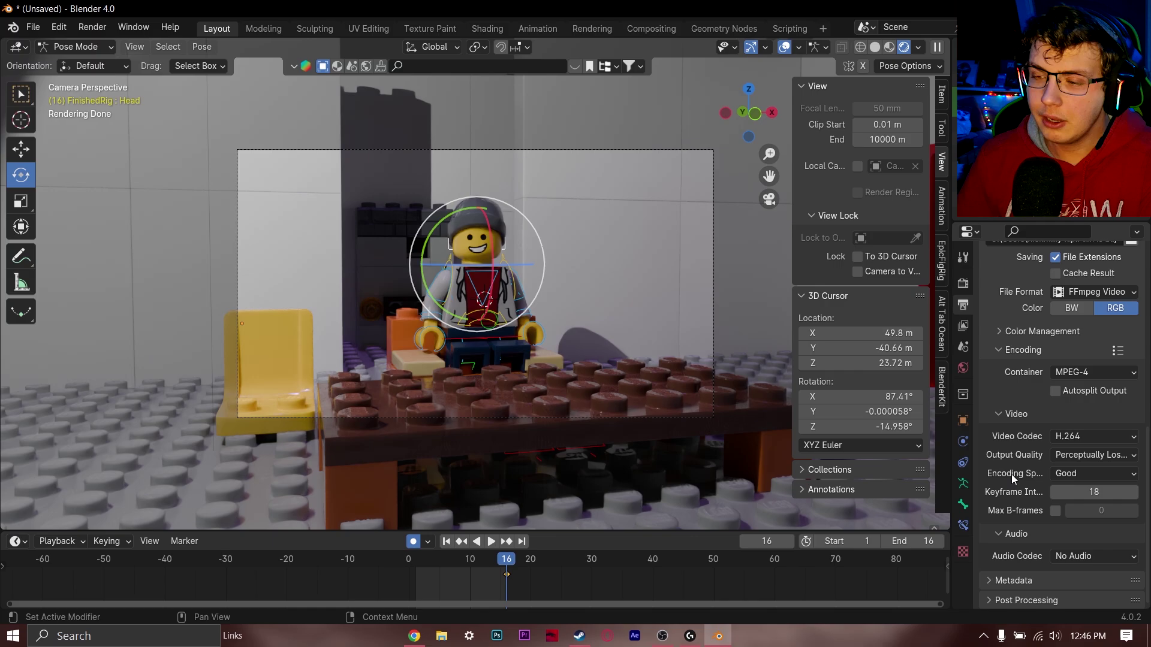
left_click(1085, 470)
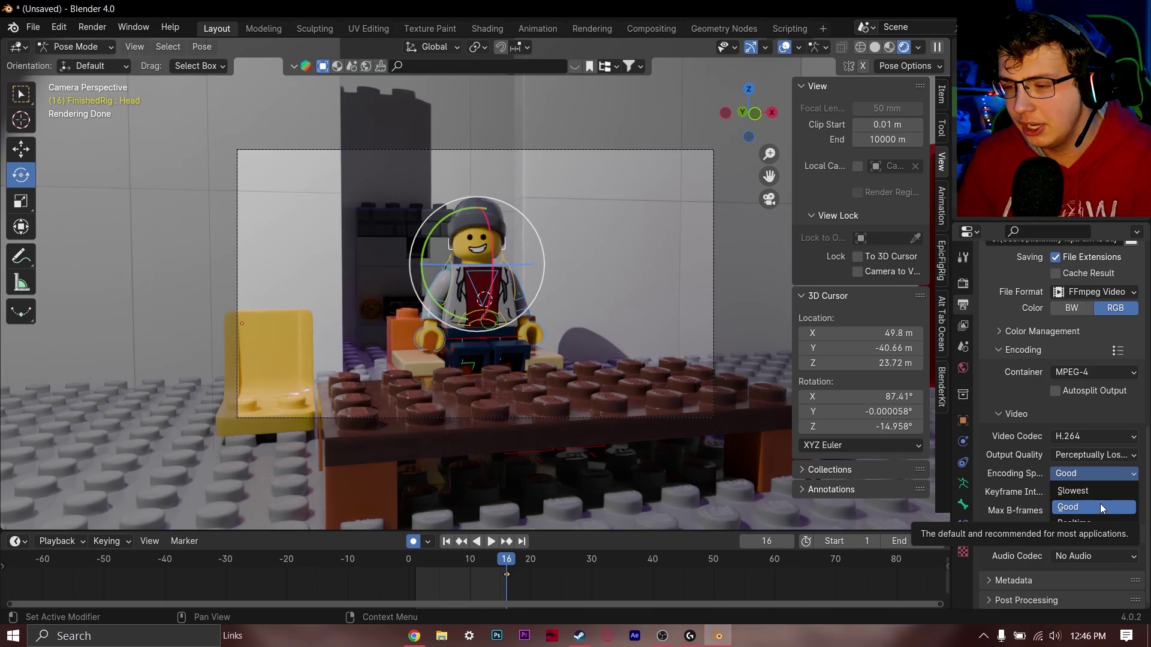
left_click(1100, 507)
scroll(1102, 301, "up", 15)
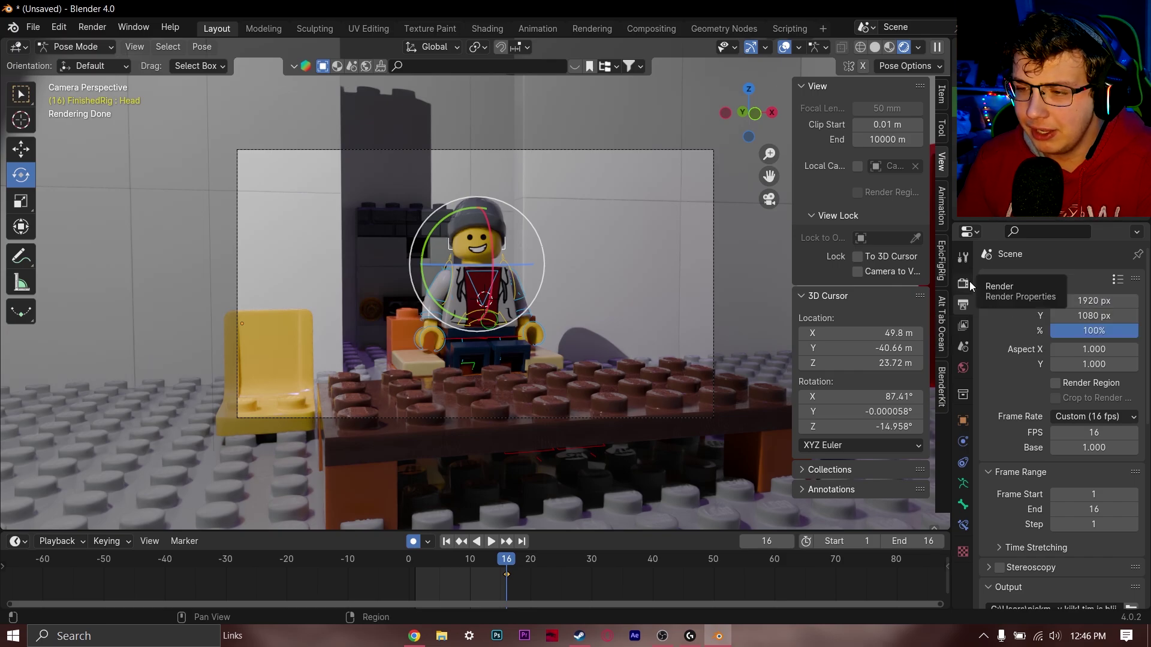
left_click(879, 47)
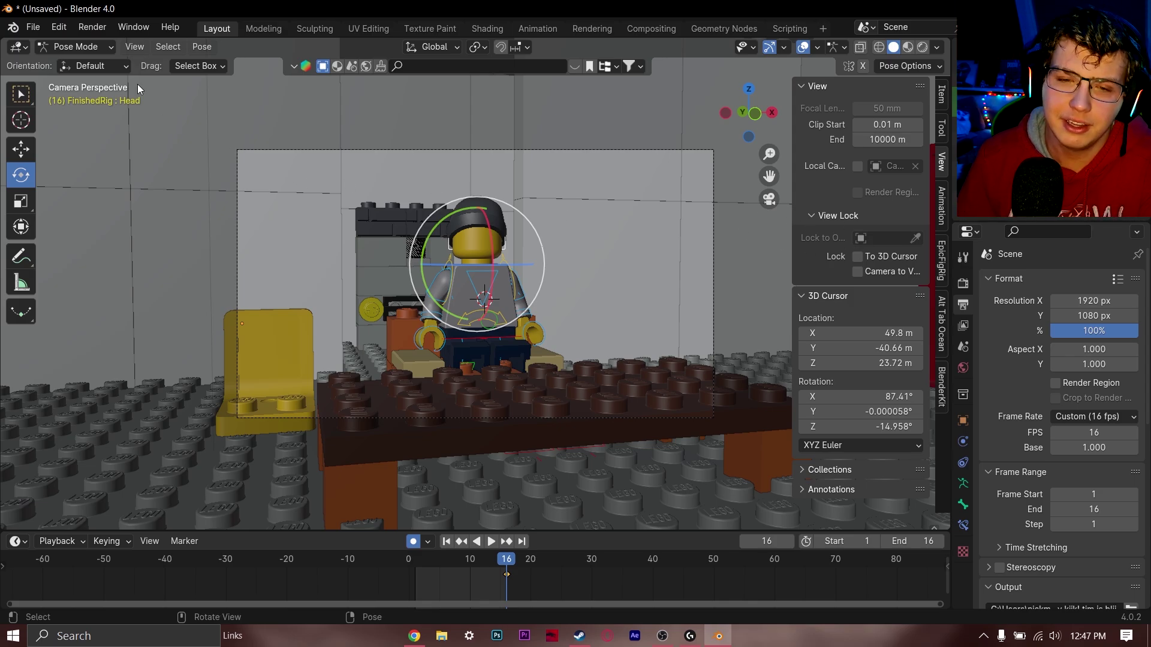
- Start rendering all 16 frames with Render > Render Animation
left_click(94, 31)
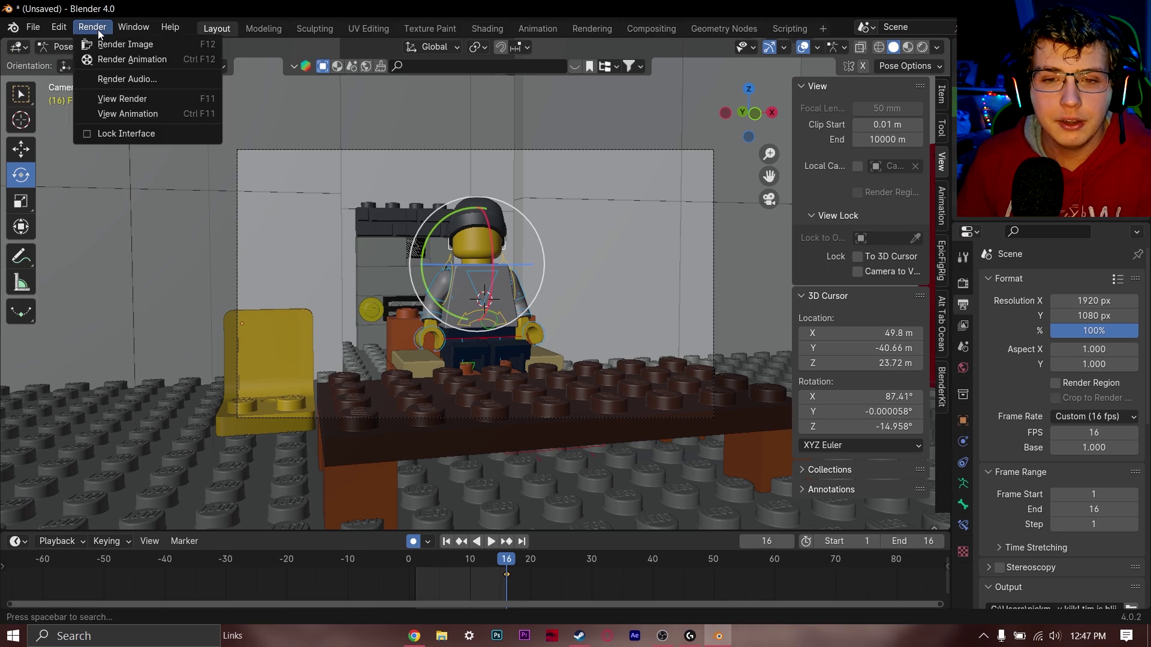
left_click(128, 62)
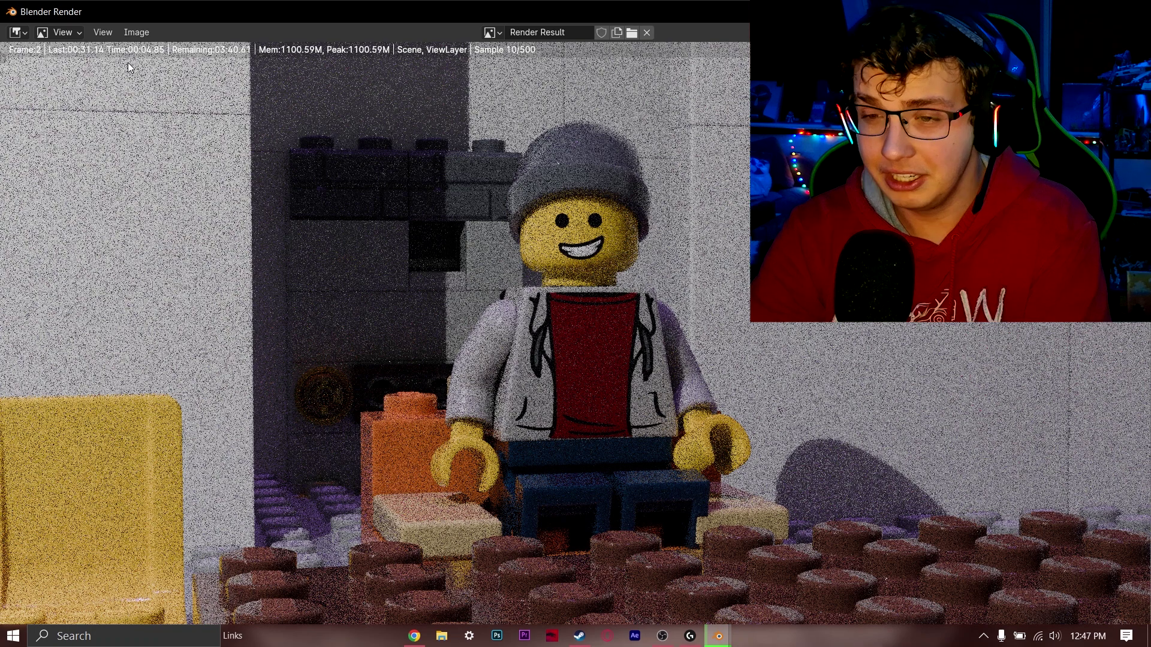
- Zoom out in the Render Result window and hide the render progress readout with Escape
scroll(471, 329, "down", 2)
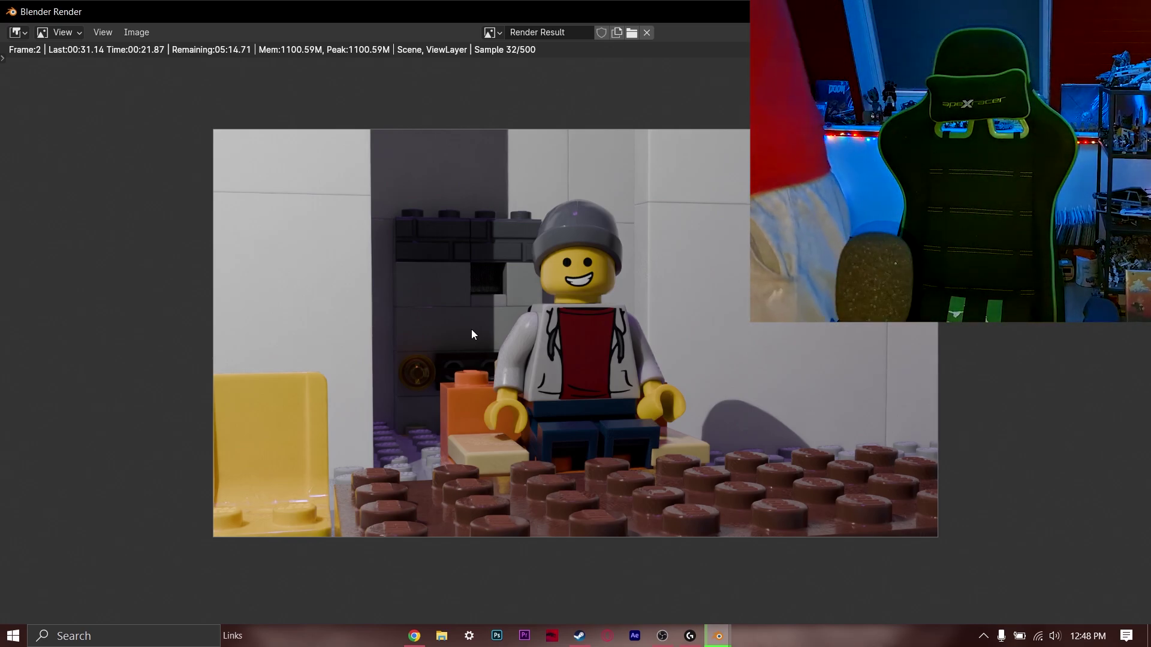
key("Escape")
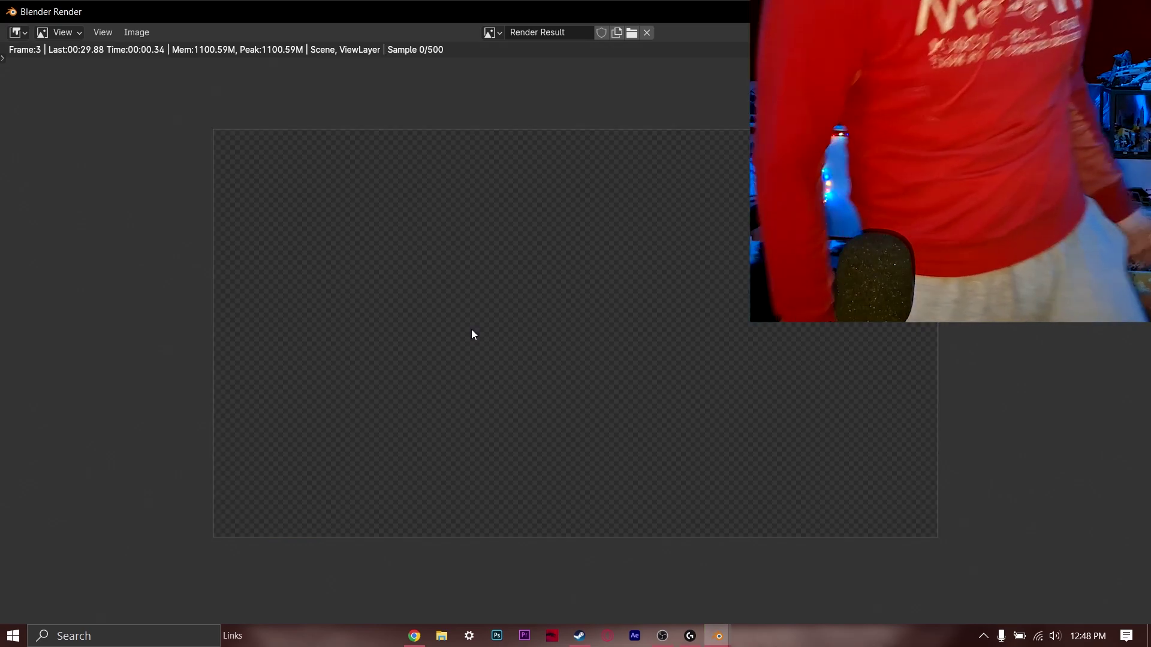